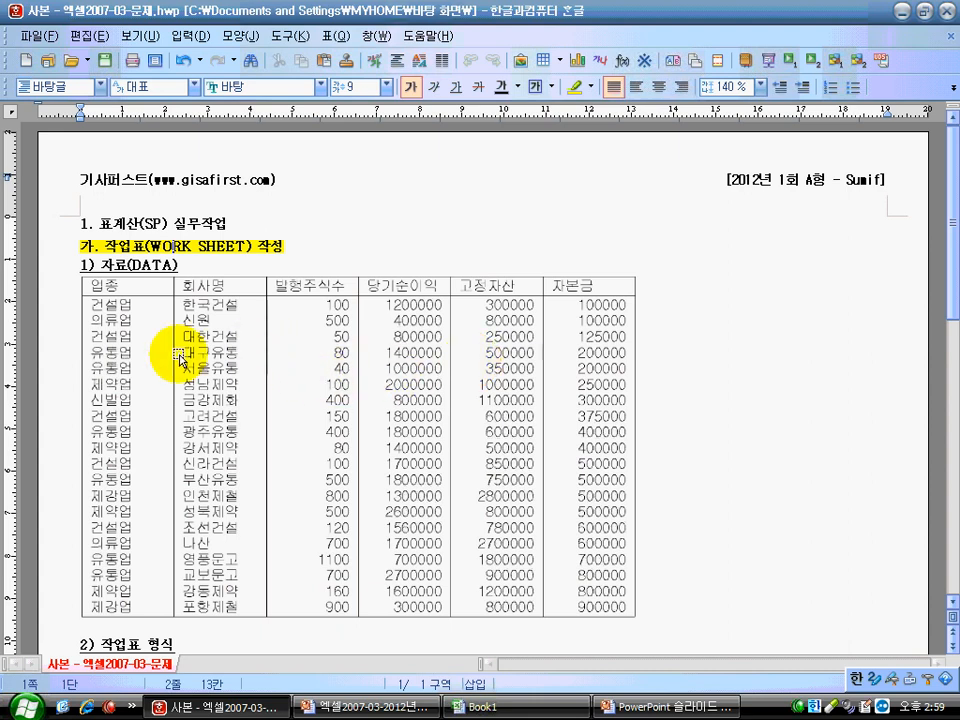
Review the exam sheet's spreadsheet task, covering the worksheet section, the graph section and the source data table.
left_click(81, 222)
left_click_drag(81, 222, 240, 218)
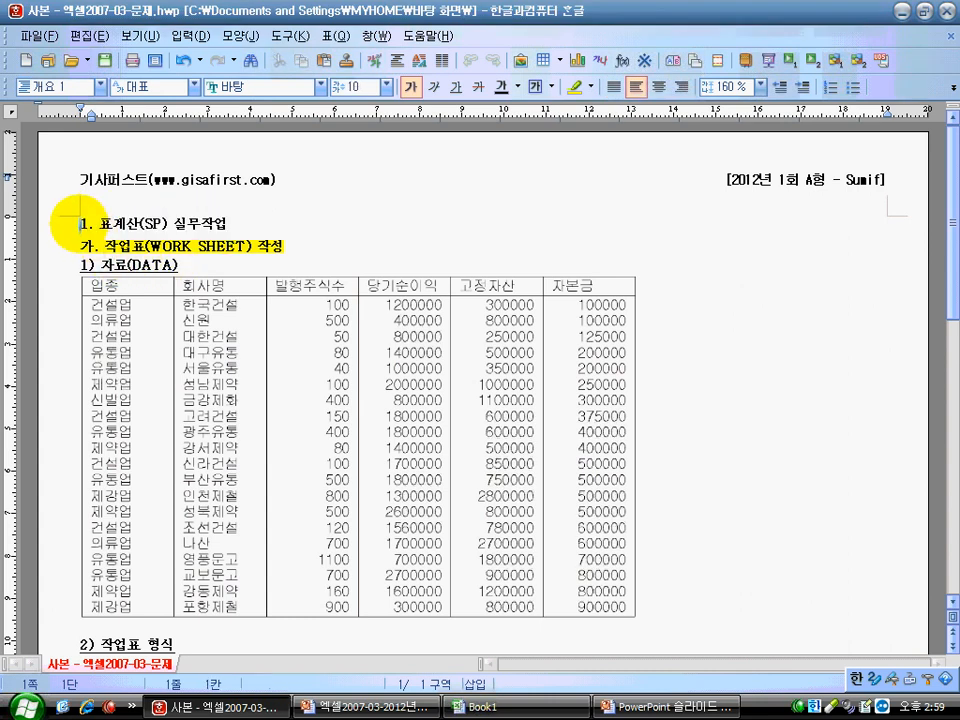
left_click_drag(85, 222, 237, 222)
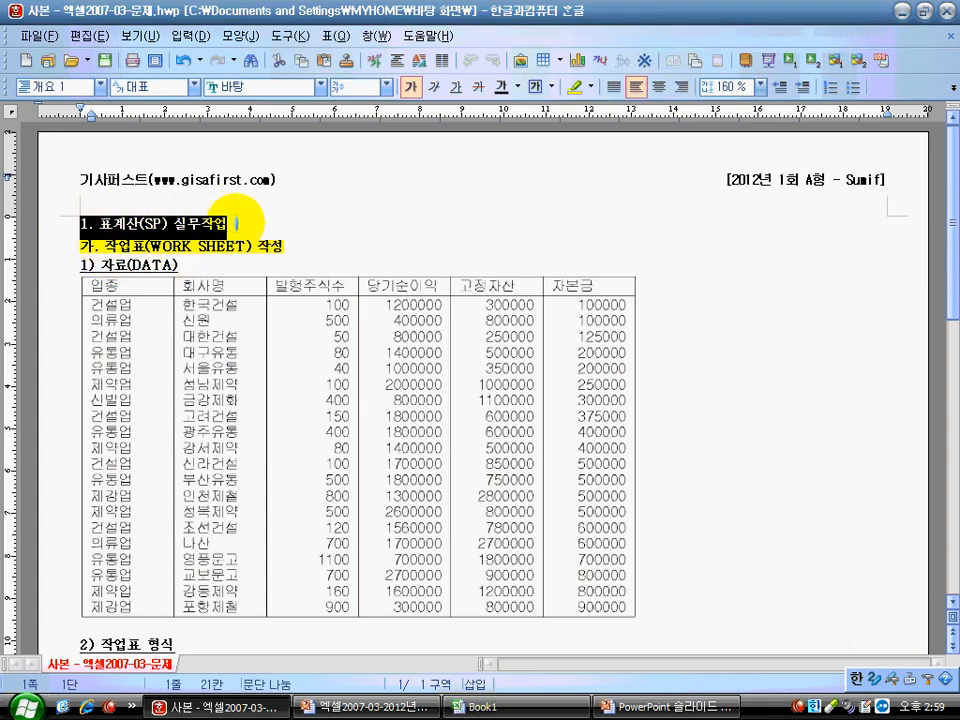
left_click(83, 229)
left_click_drag(83, 229, 236, 214)
left_click(82, 248)
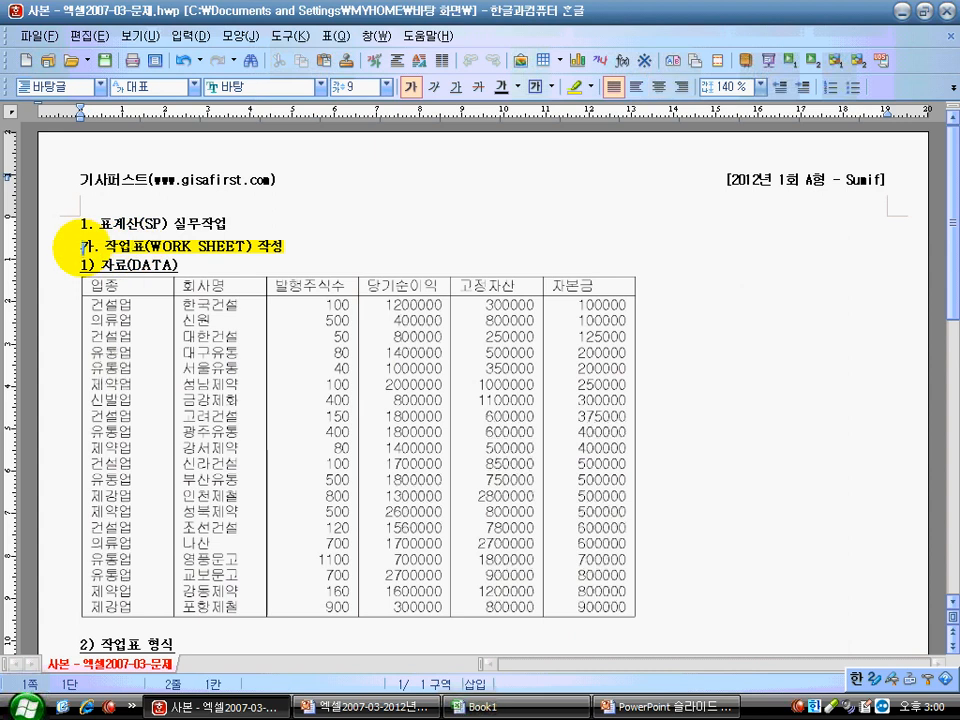
left_click_drag(82, 248, 246, 242)
scroll(195, 345, "down", 5)
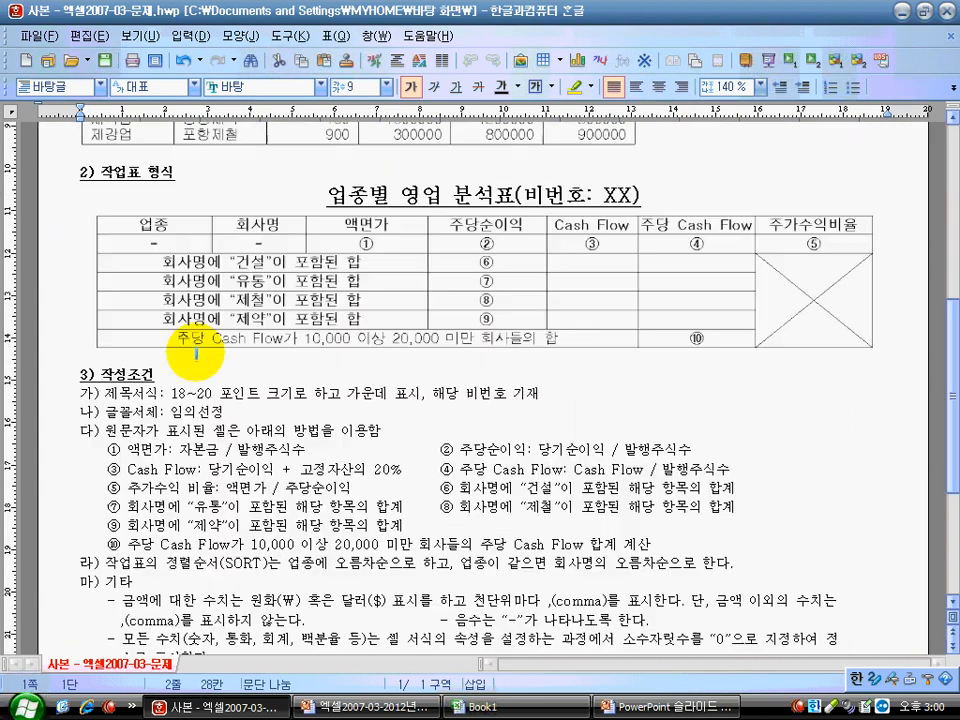
scroll(195, 350, "down", 5)
left_click_drag(81, 445, 205, 446)
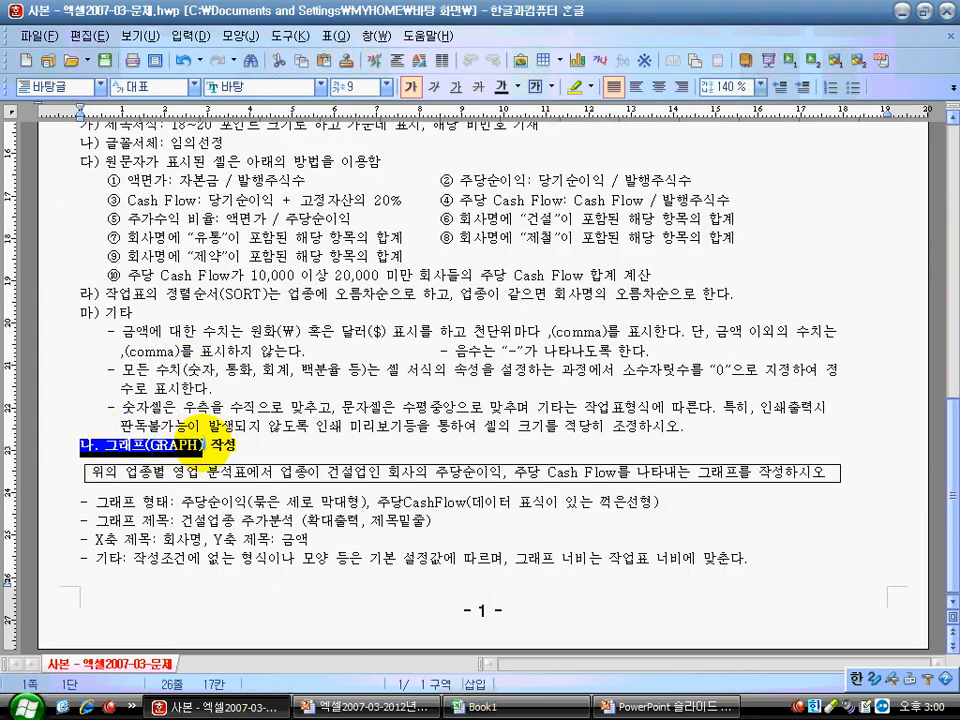
left_click(132, 522)
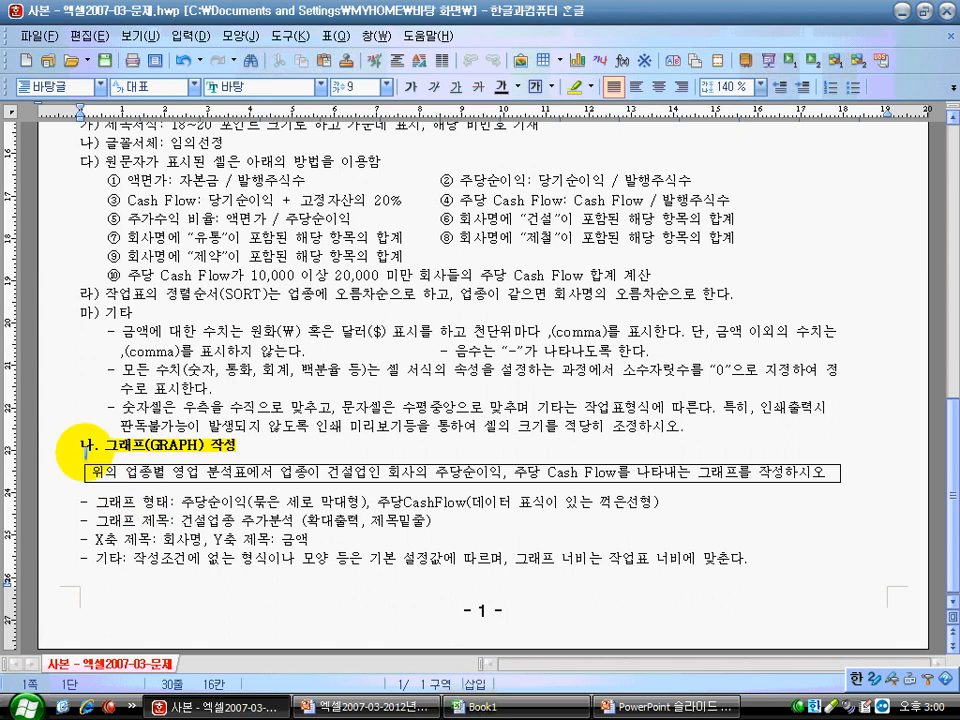
left_click_drag(83, 447, 418, 560)
scroll(418, 561, "up", 10)
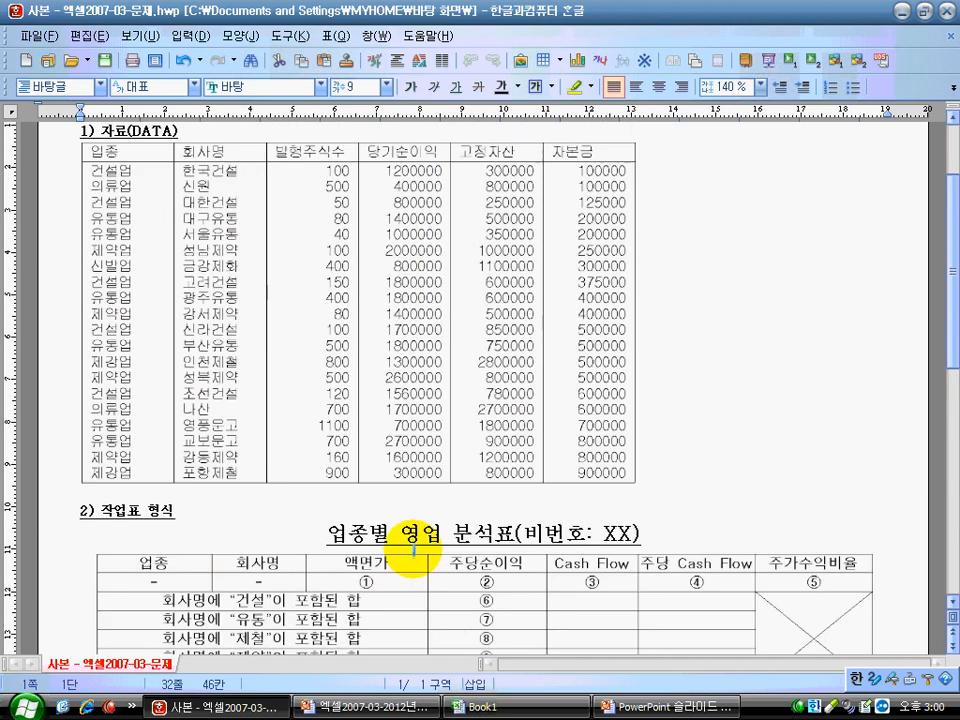
scroll(414, 553, "up", 3)
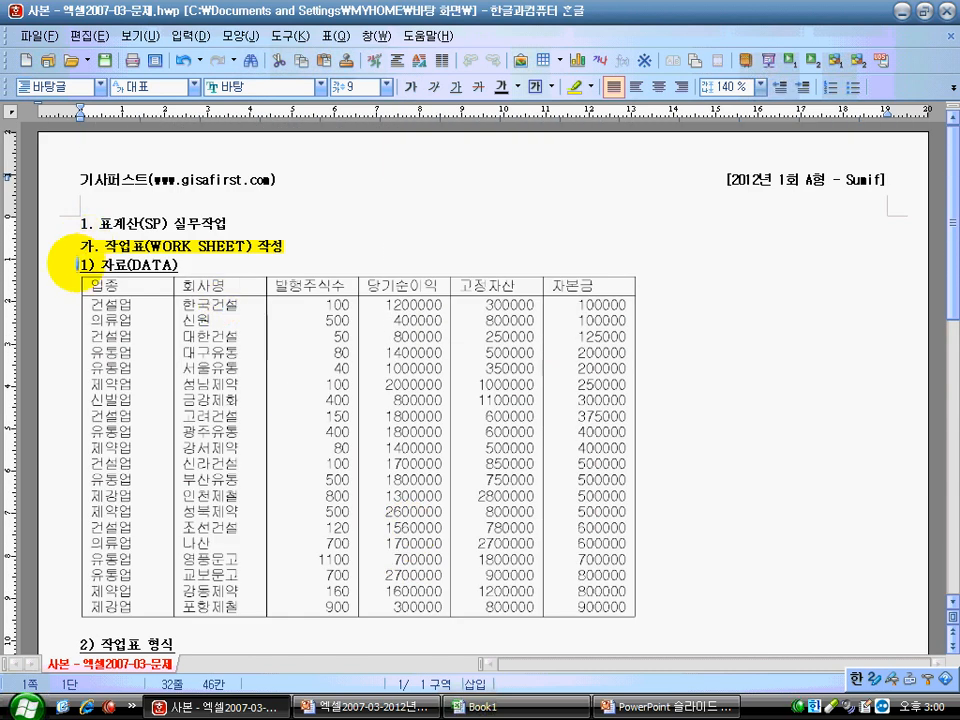
left_click_drag(80, 264, 178, 266)
scroll(193, 277, "down", 3)
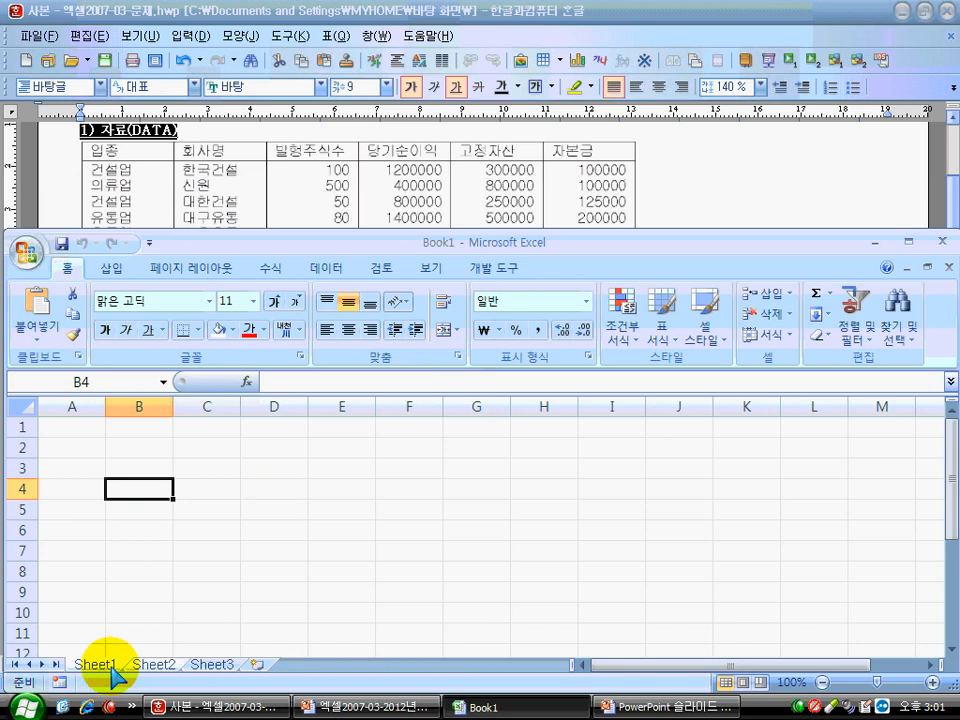
left_click(152, 664)
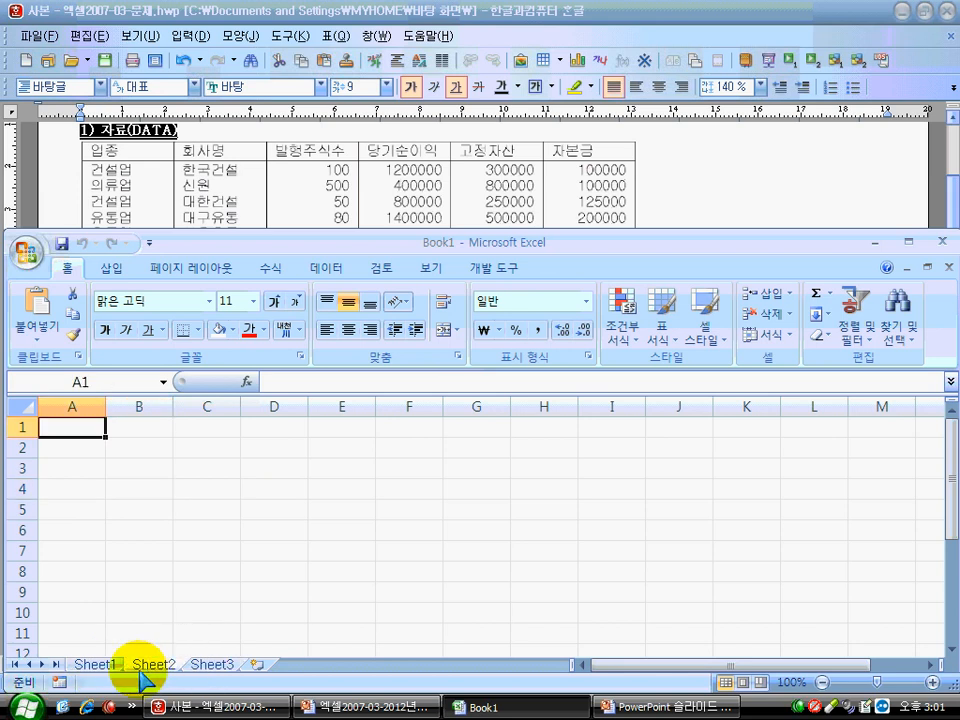
left_click(100, 665)
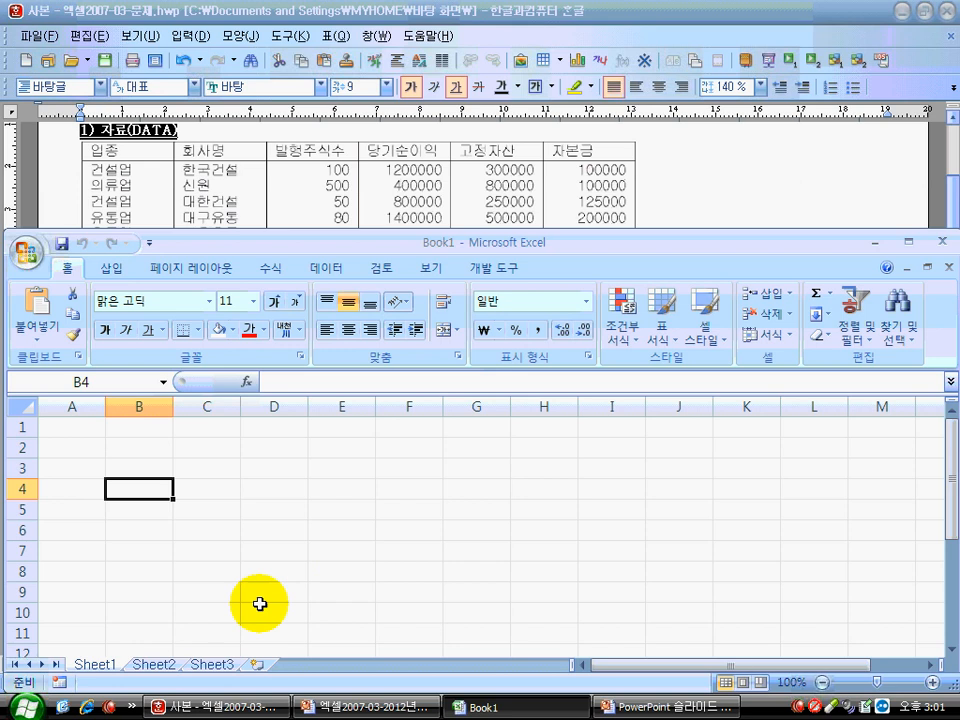
left_click(167, 668)
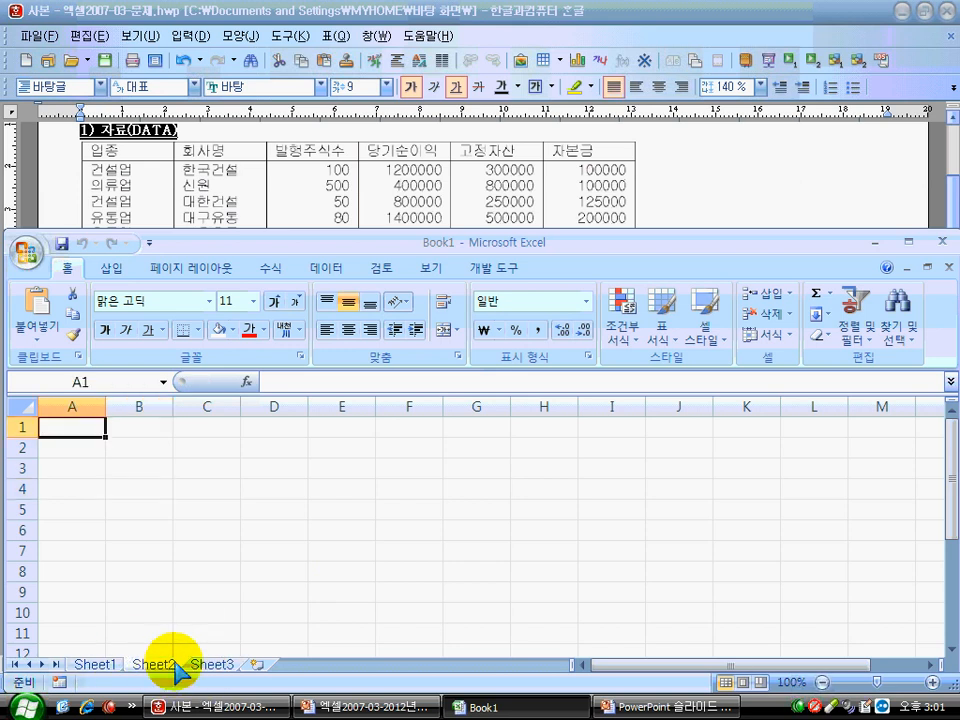
left_click(105, 668)
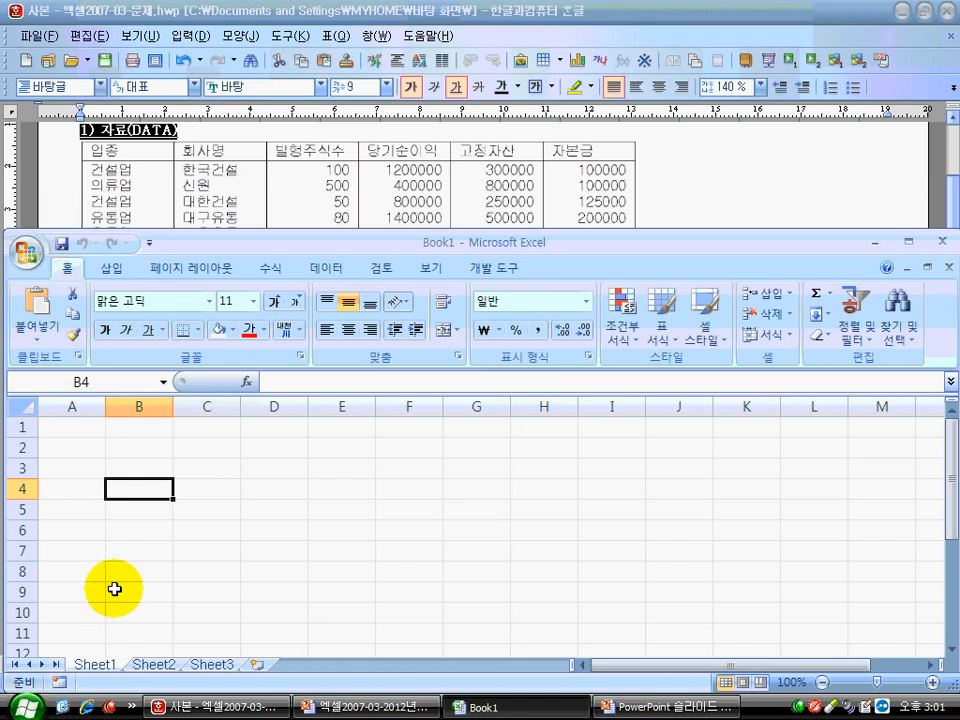
Save the blank workbook to the desktop (바탕 화면) as A001.xlsx.
left_click(88, 430)
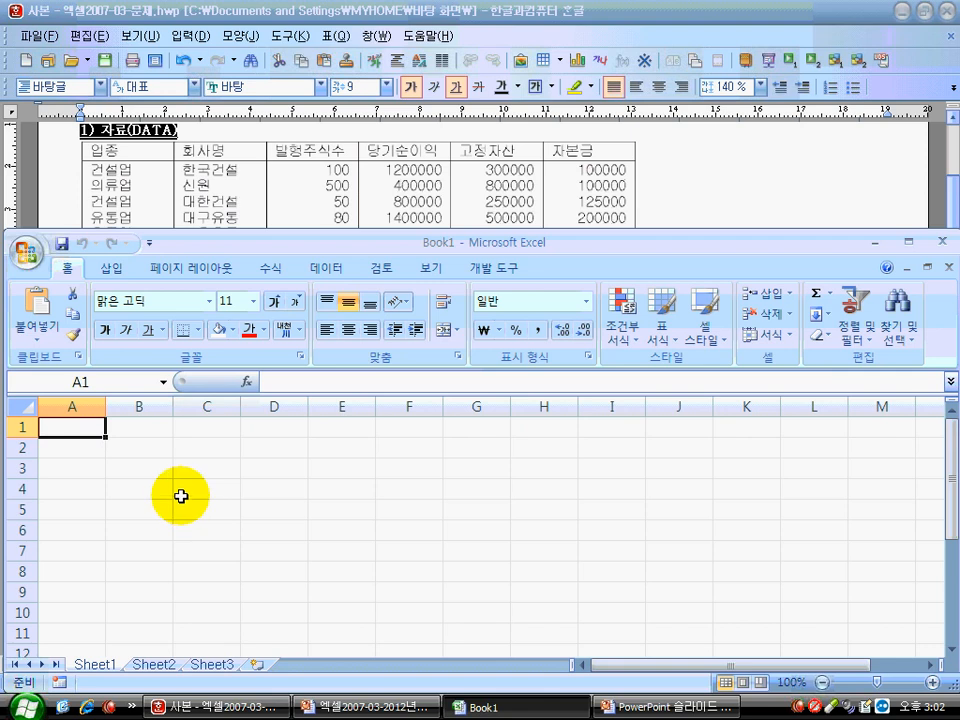
left_click(62, 245)
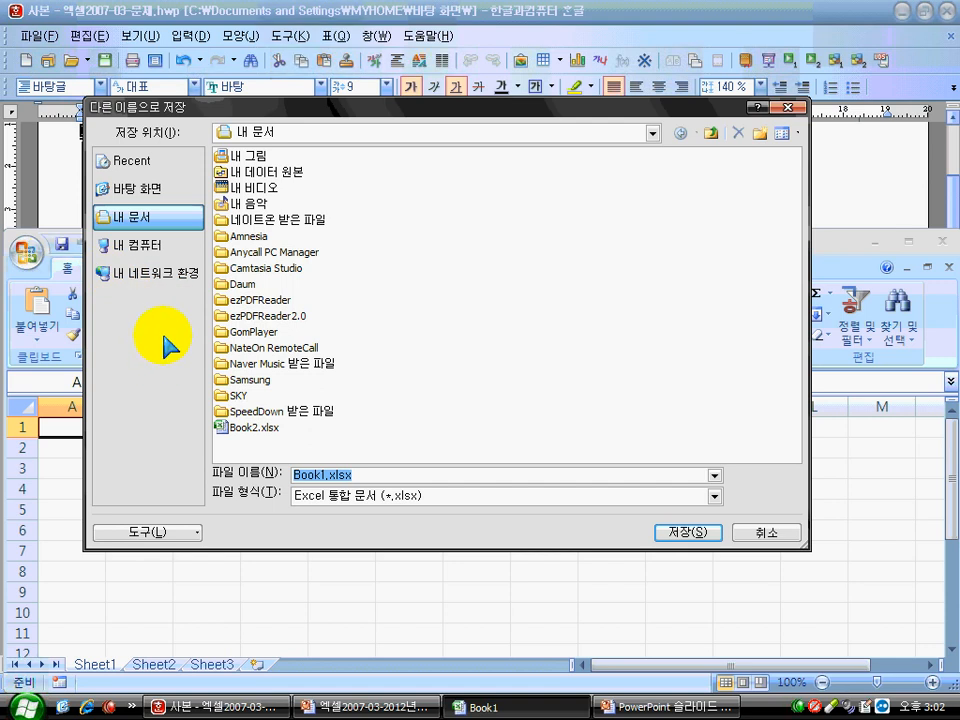
left_click(148, 190)
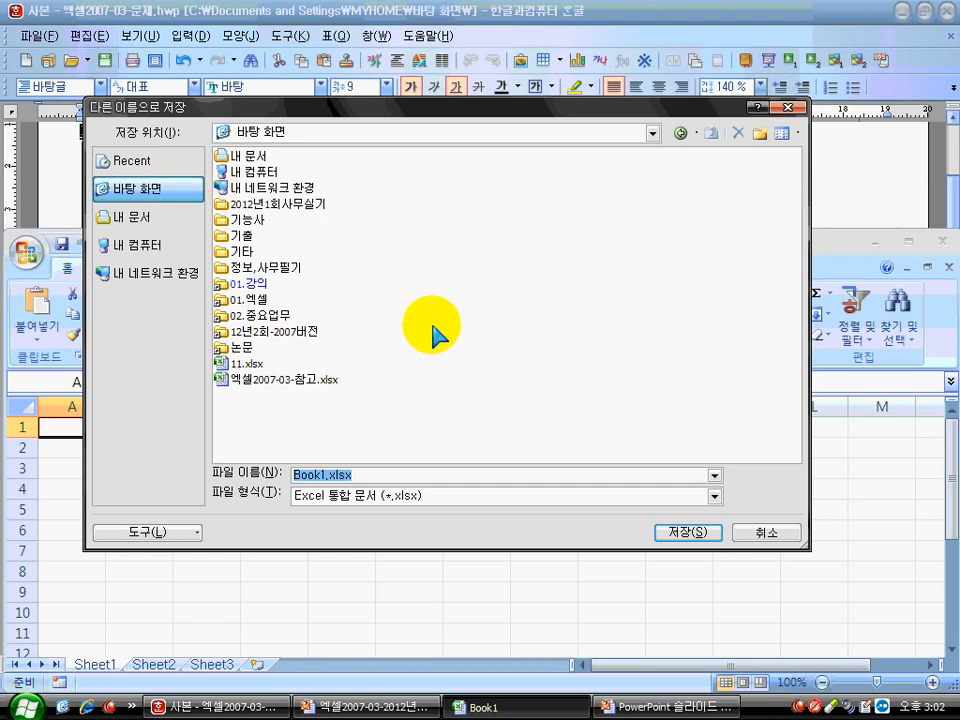
left_click(323, 475)
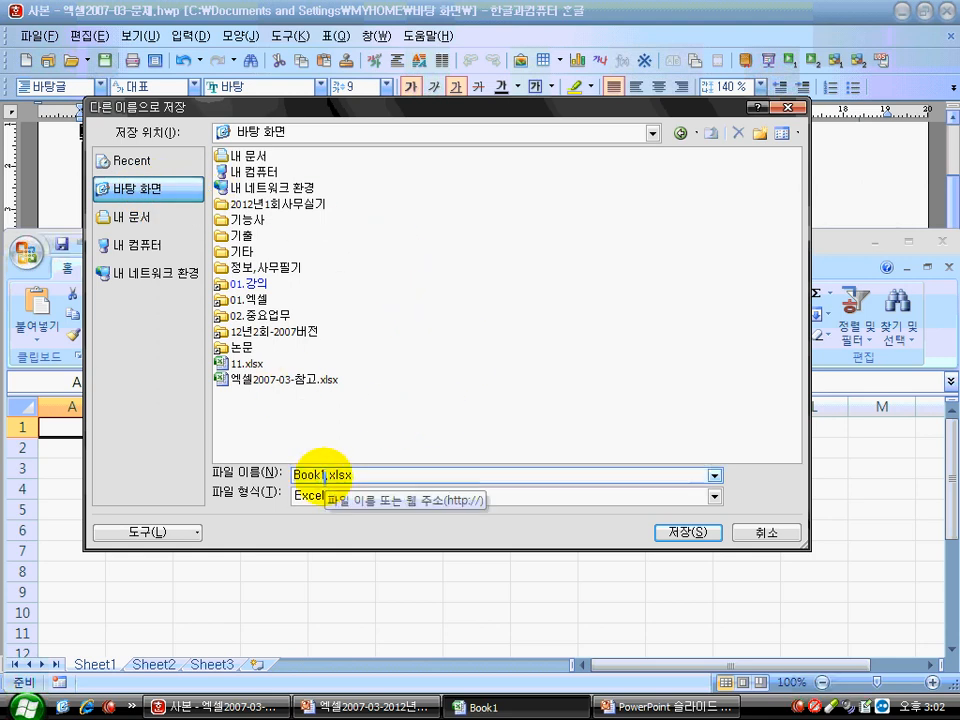
left_click_drag(323, 475, 257, 490)
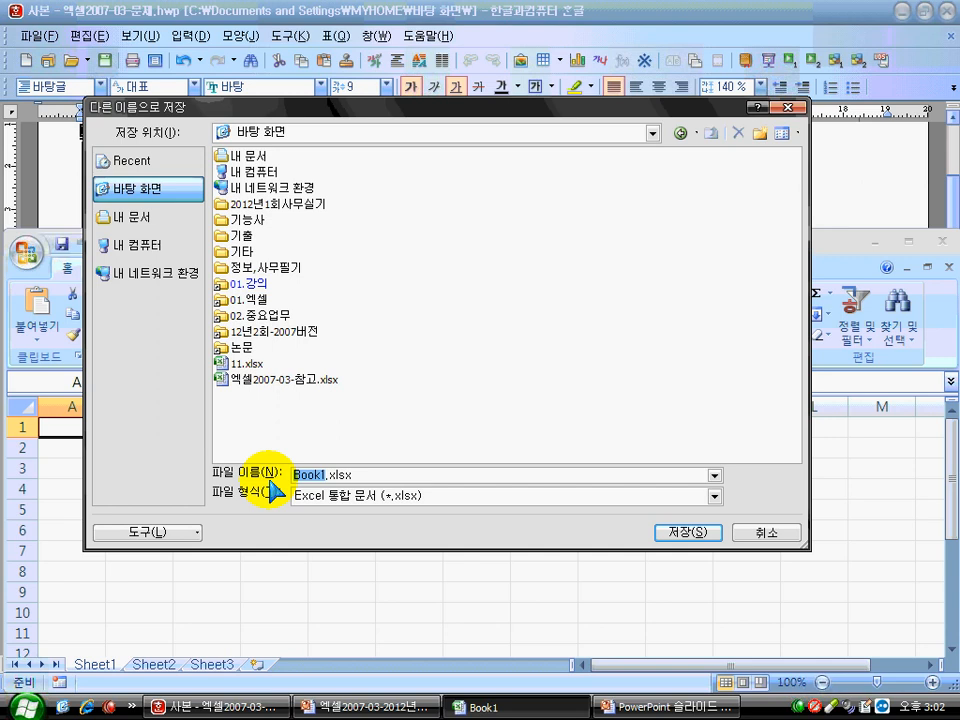
type("A001")
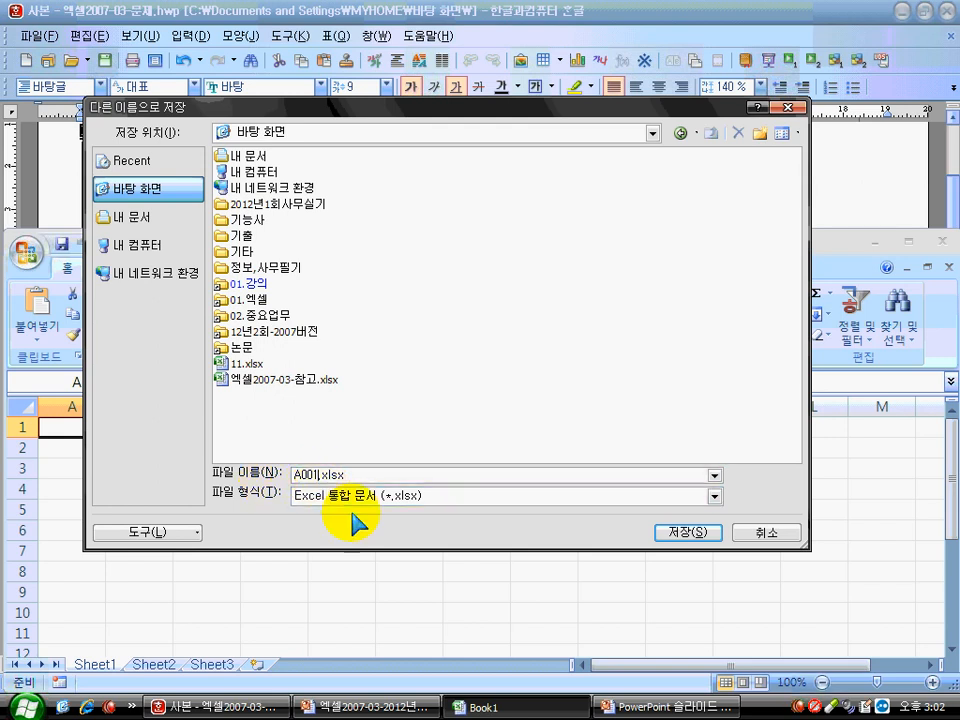
left_click(706, 538)
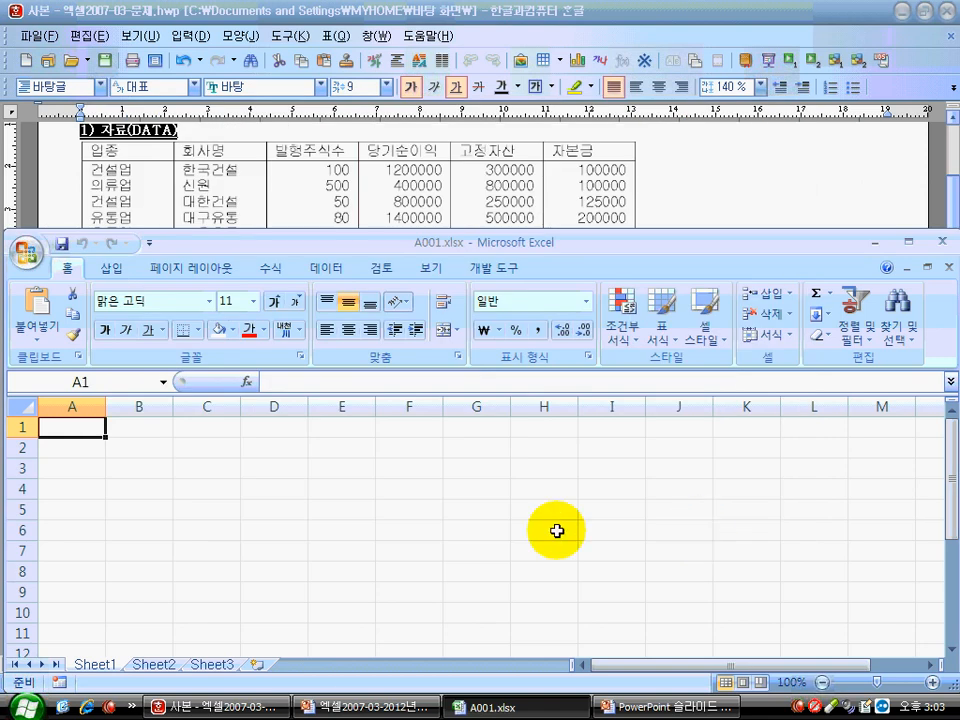
left_click(78, 449)
left_click(139, 463)
left_click(125, 428)
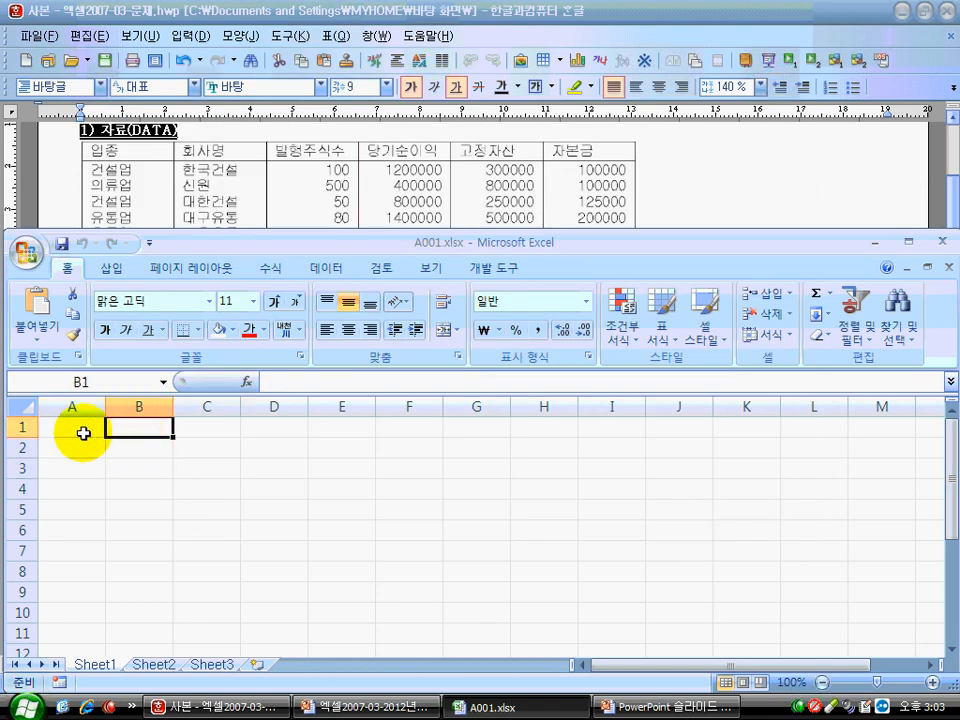
left_click(81, 430)
left_click(81, 452)
left_click(125, 447)
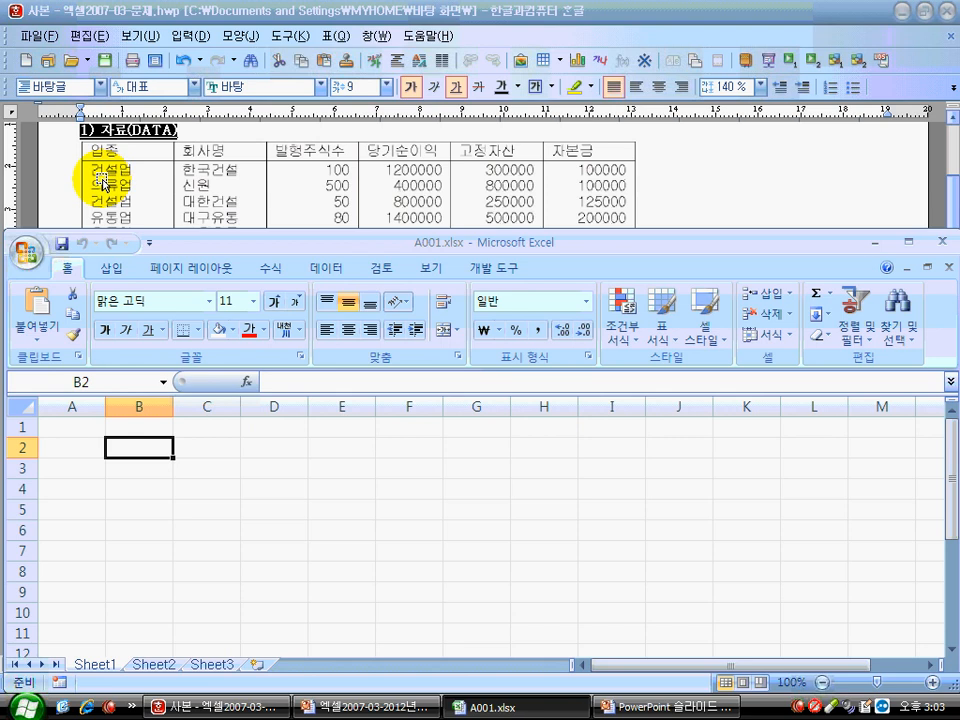
Enter the first three industry names, 건설업, 의류업 and 건설업, in cells A1 to A3 of Sheet1.
left_click(80, 427)
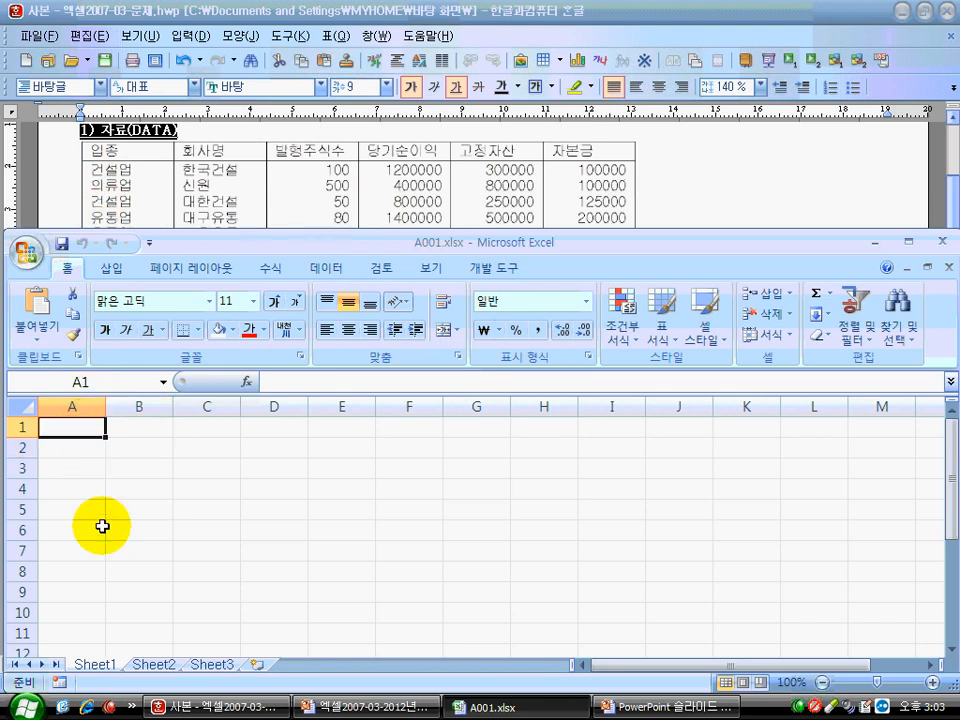
type("rjrjstjfdjq")
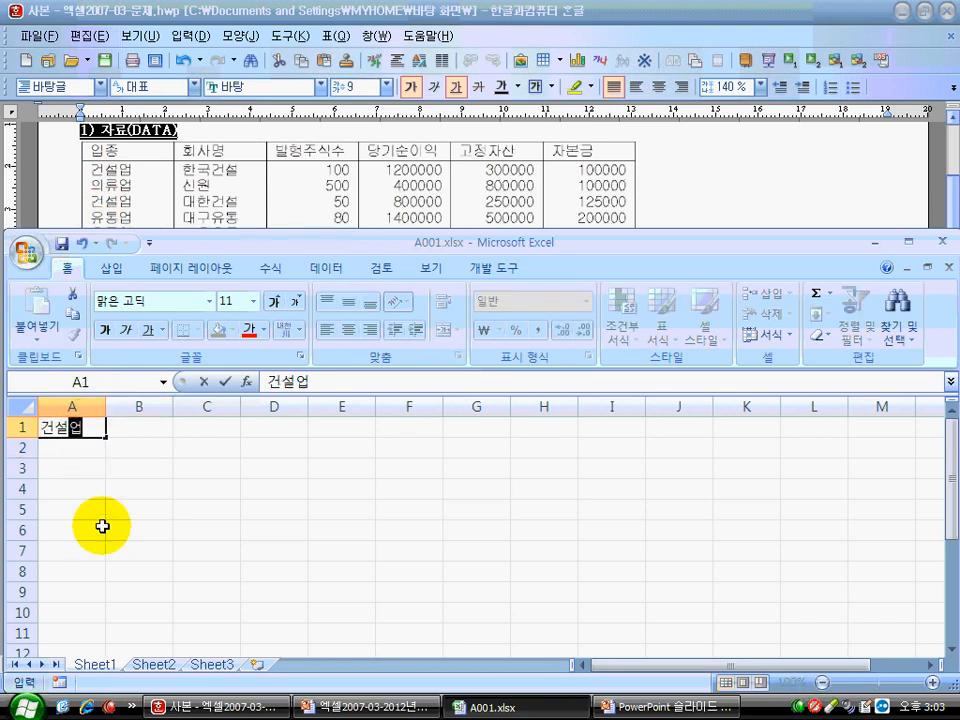
key("Return")
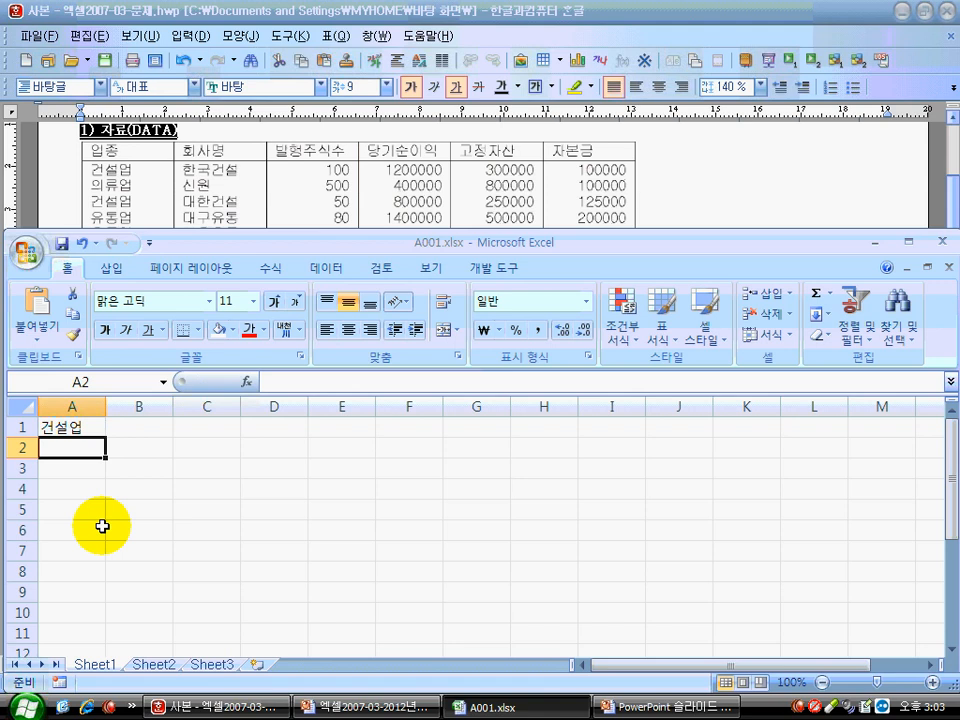
type("dmlfb")
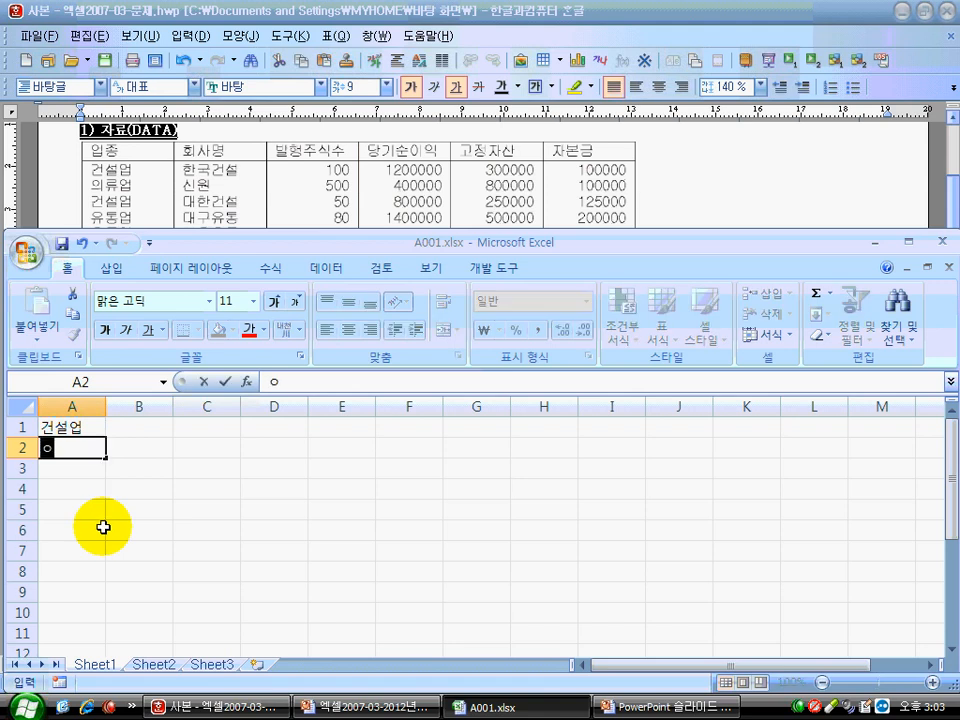
type("djq")
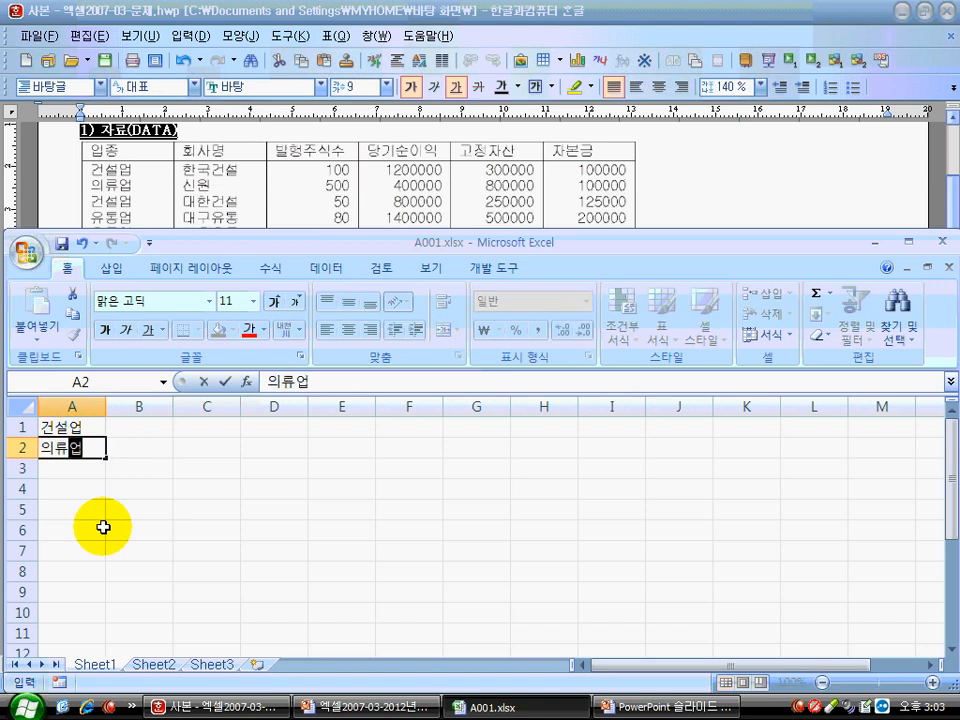
key("Return")
type("rjs")
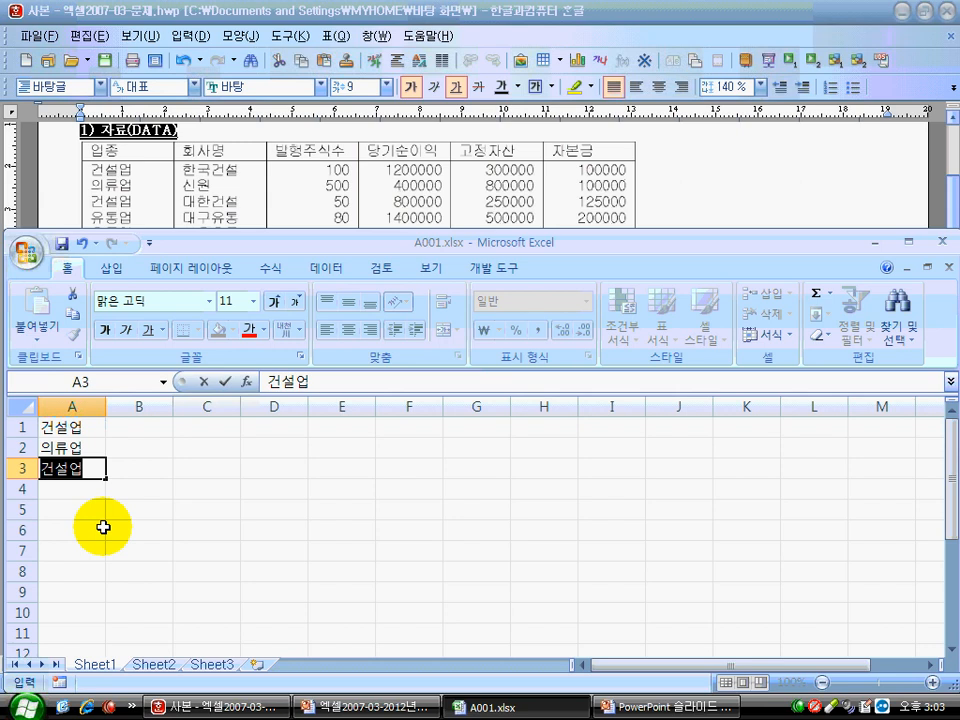
key("Return")
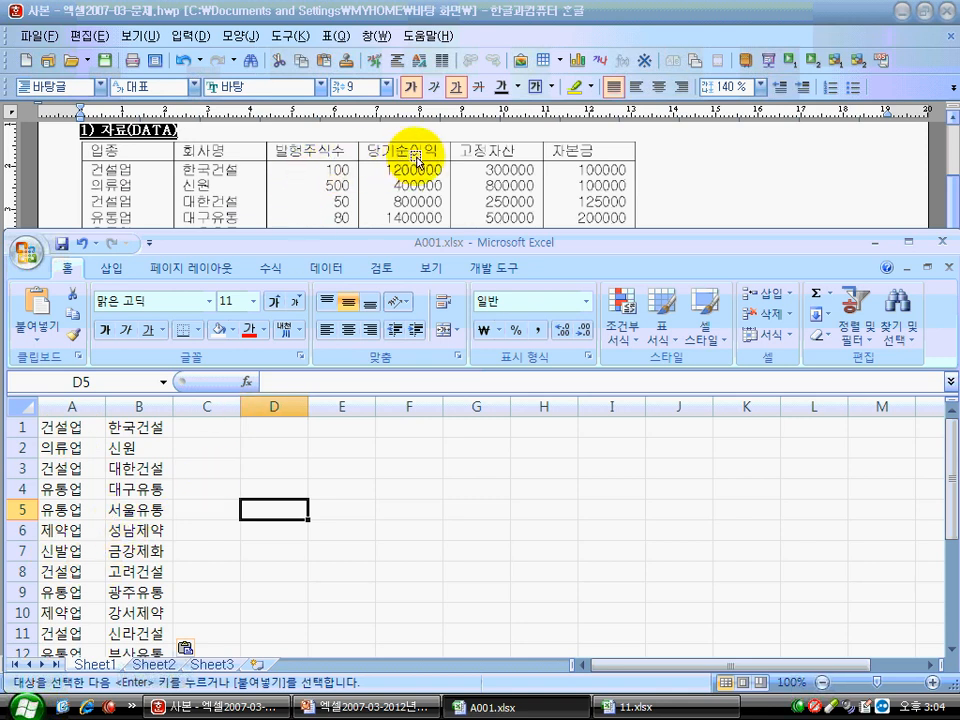
Enter the first three issued-share counts, 100, 500 and 50, in cells C1 to C3.
left_click(205, 428)
type("10")
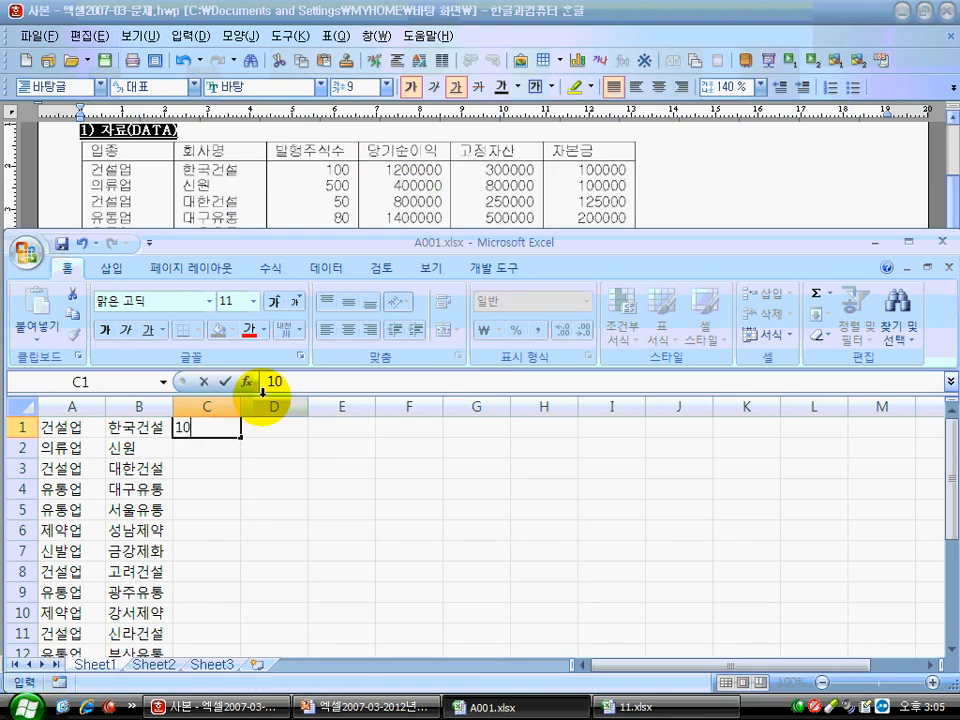
type("0")
key("Return")
type("500")
key("Return")
type("5")
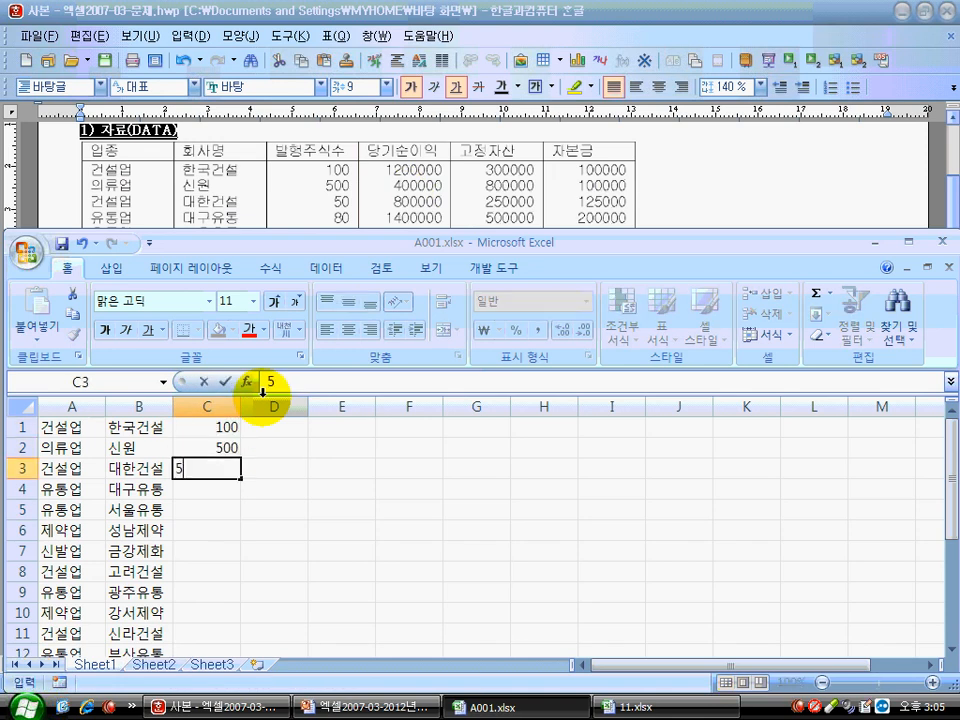
type("0")
key("Return")
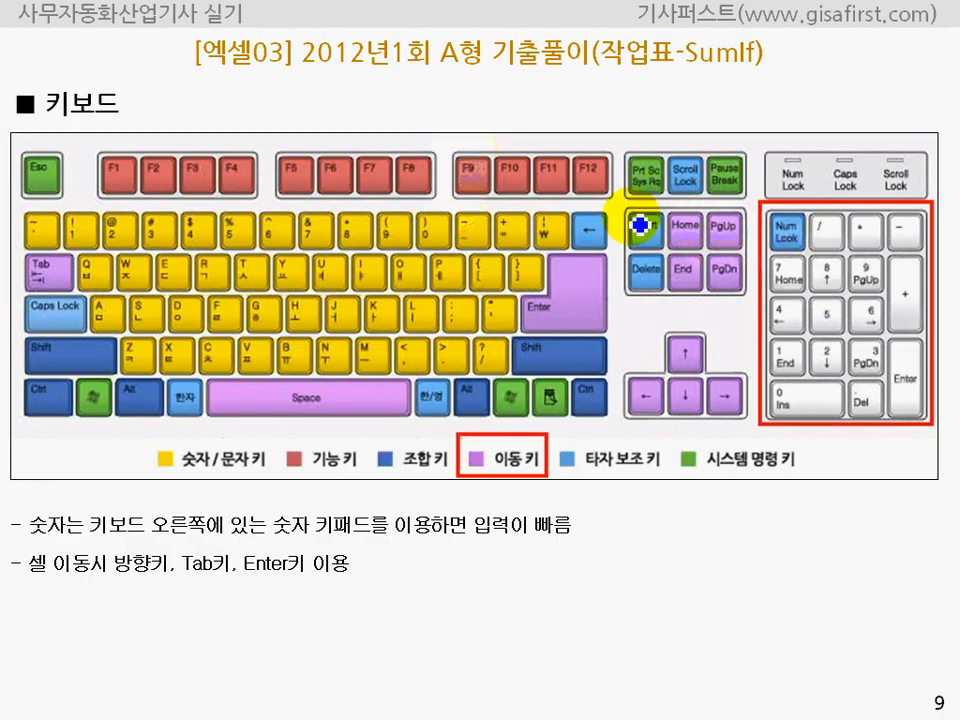
left_click_drag(75, 193, 60, 258)
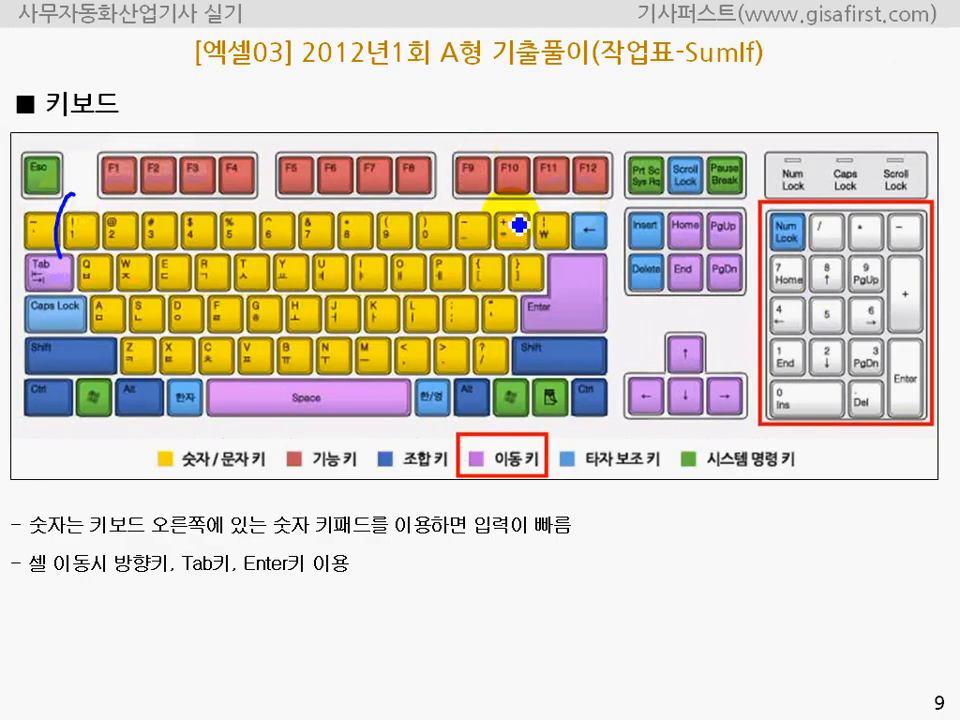
left_click_drag(449, 196, 446, 258)
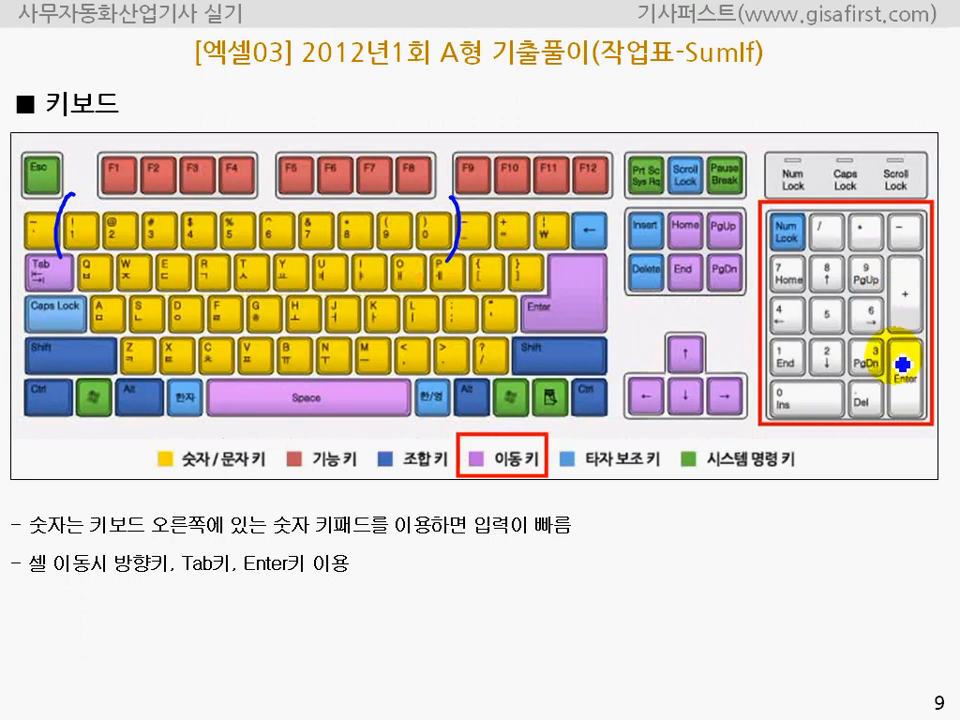
mouse_move(910, 403)
left_mouse_down()
mouse_move(819, 403)
mouse_move(795, 227)
mouse_move(933, 263)
mouse_move(900, 390)
left_mouse_up()
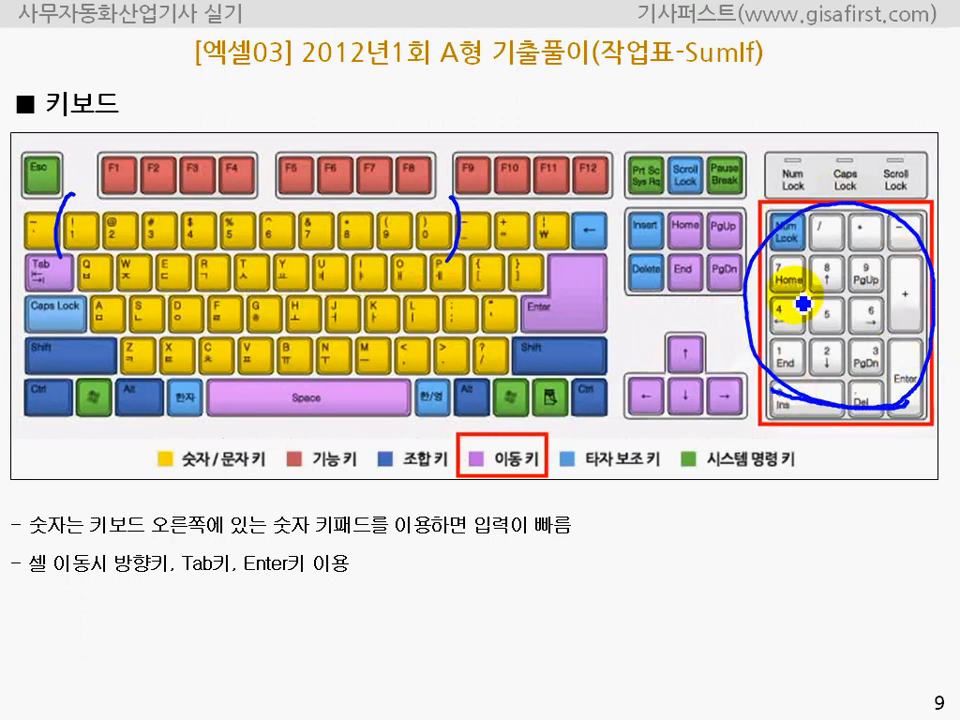
left_click(788, 359)
left_click(826, 358)
left_click(867, 362)
left_click(795, 313)
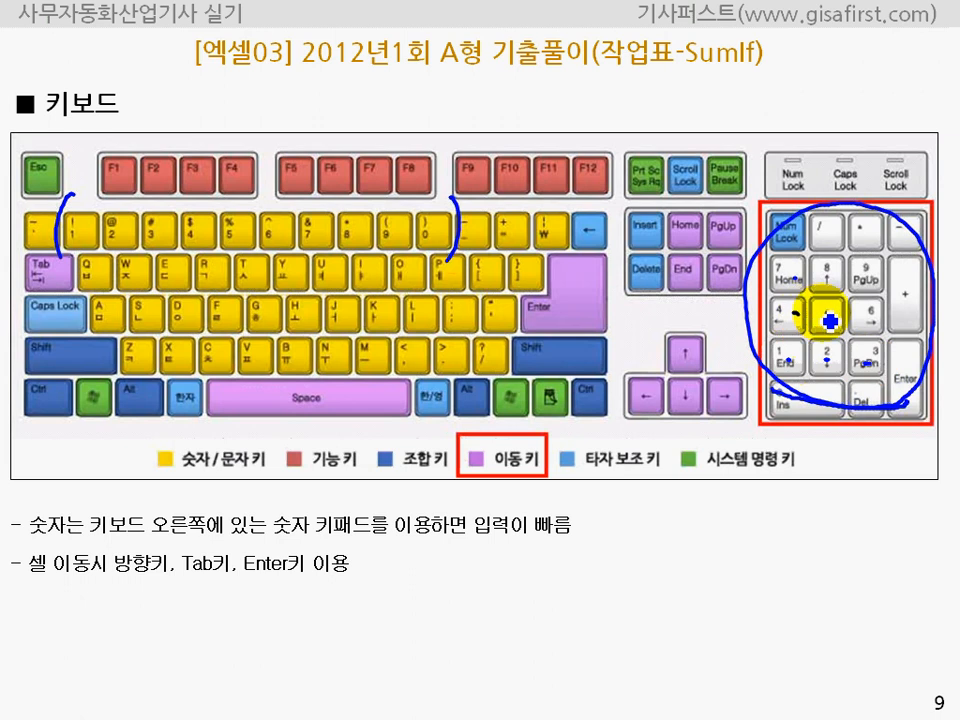
left_click(828, 313)
left_click(867, 316)
left_click(846, 279)
left_click(873, 280)
left_click_drag(820, 243, 838, 243)
left_click_drag(853, 243, 916, 243)
left_click_drag(898, 321, 916, 321)
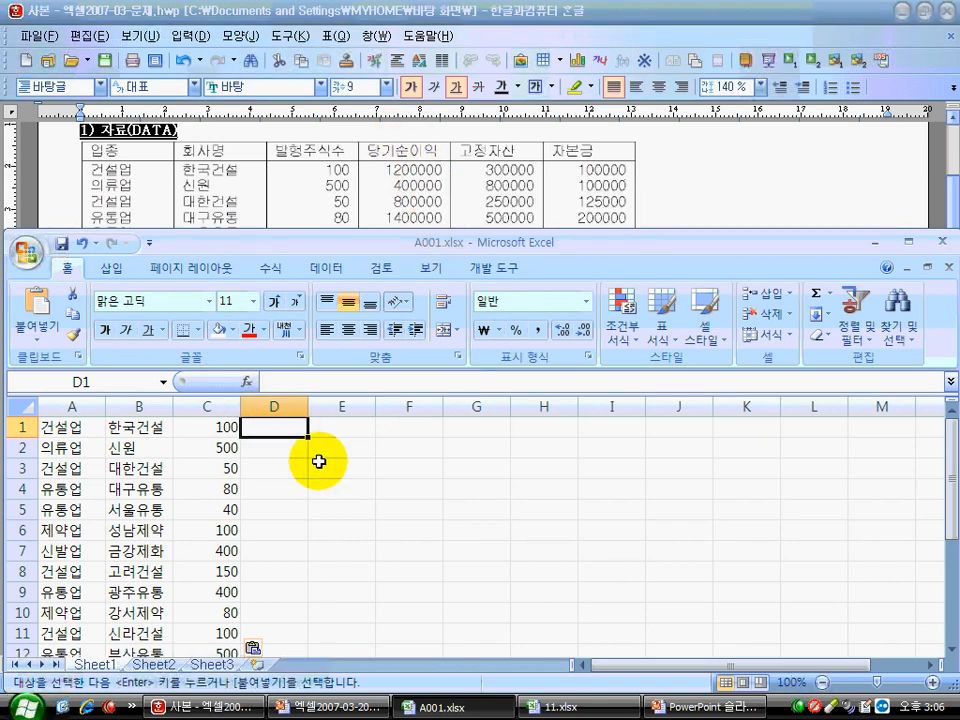
Enter the first two net income values, 1200000 and 400000, in cells D1 and D2.
type("1200000")
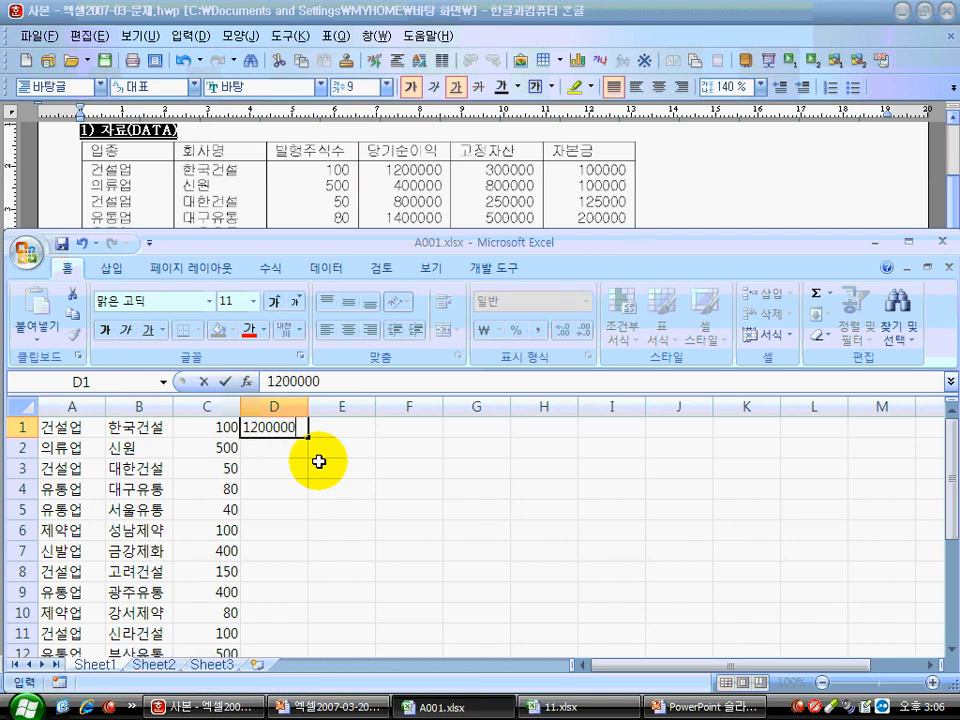
key("Return")
type("400000")
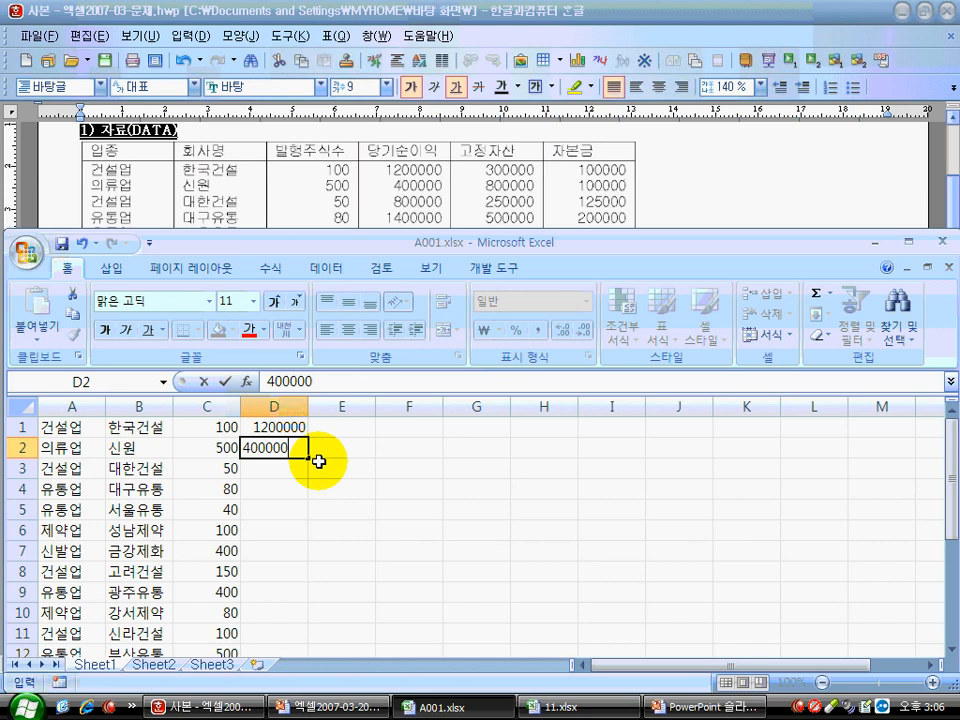
key("Return")
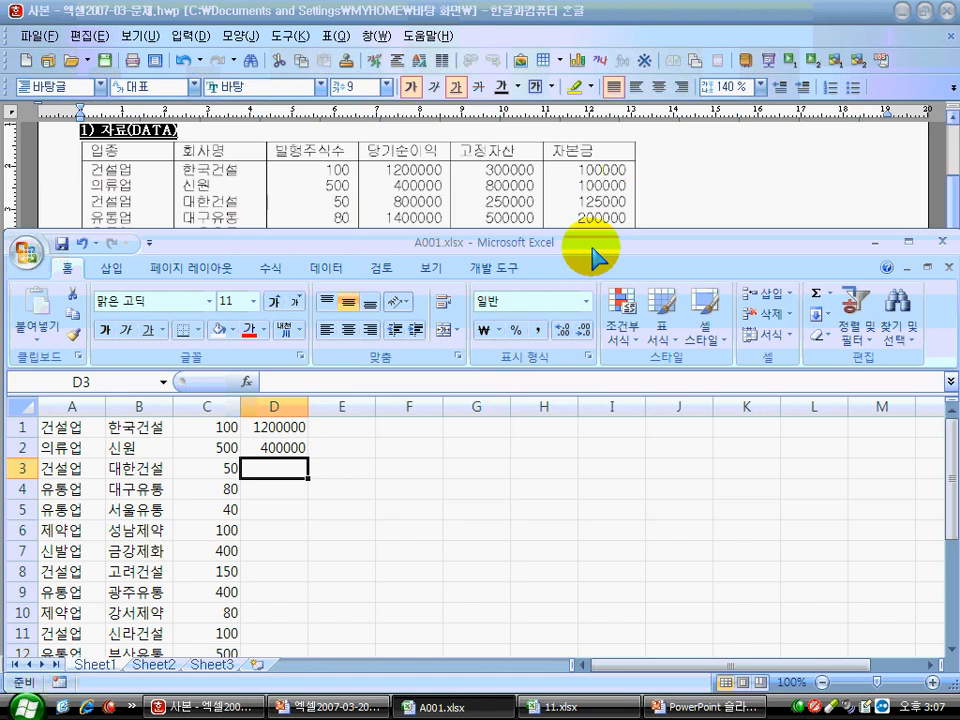
Enter 800000 in D3, reusing the zeros copied from the value in D2 after the leading 8.
left_click(270, 447)
double_click(272, 448)
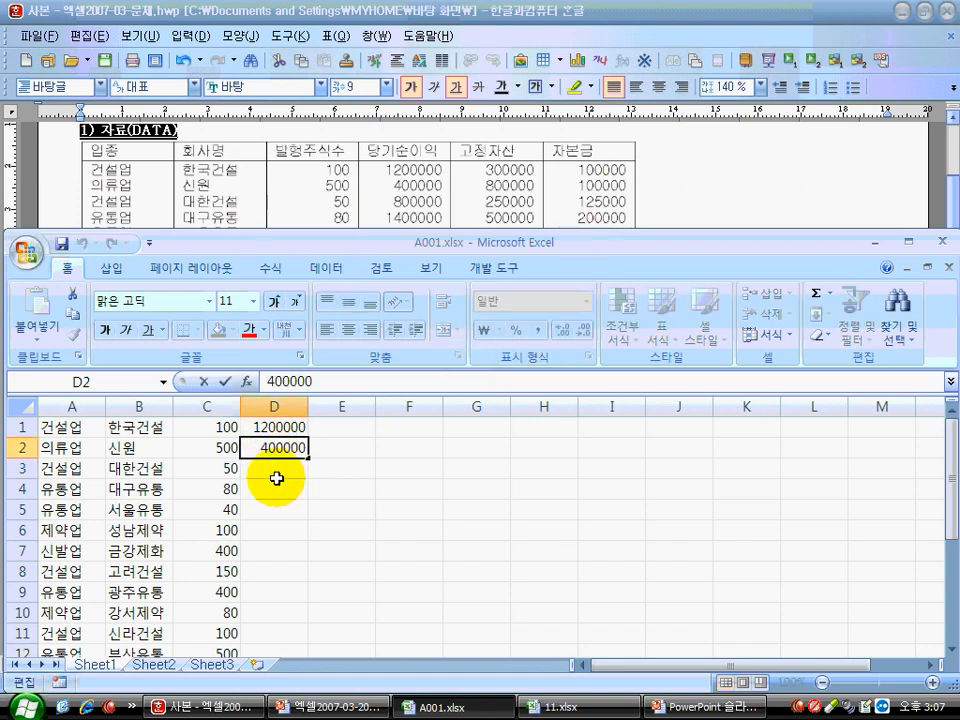
left_click(274, 471)
left_click(268, 447)
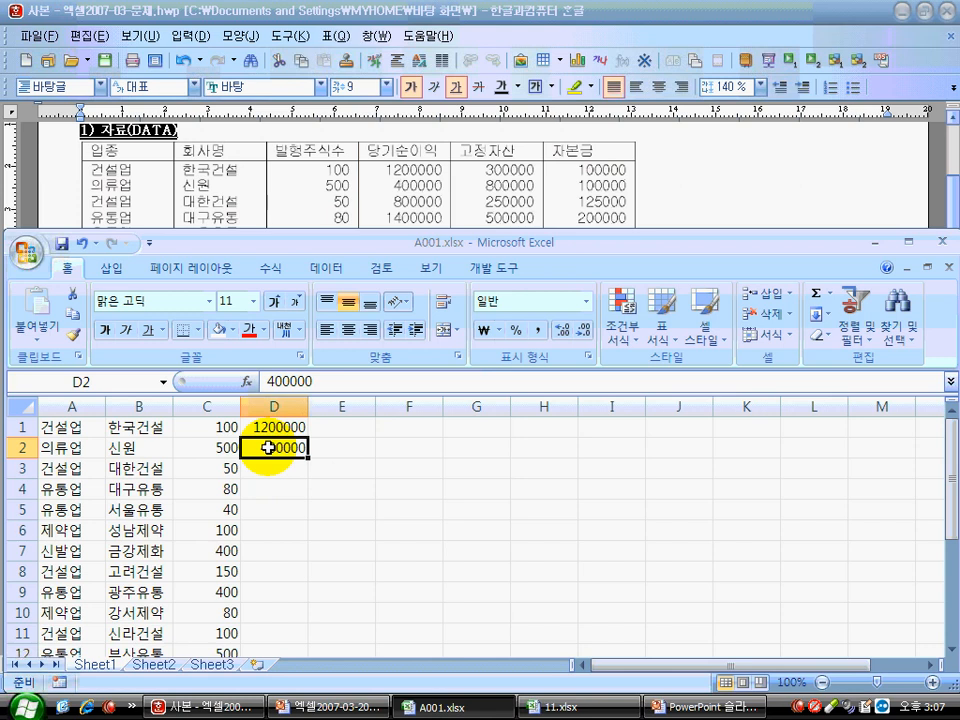
double_click(268, 447)
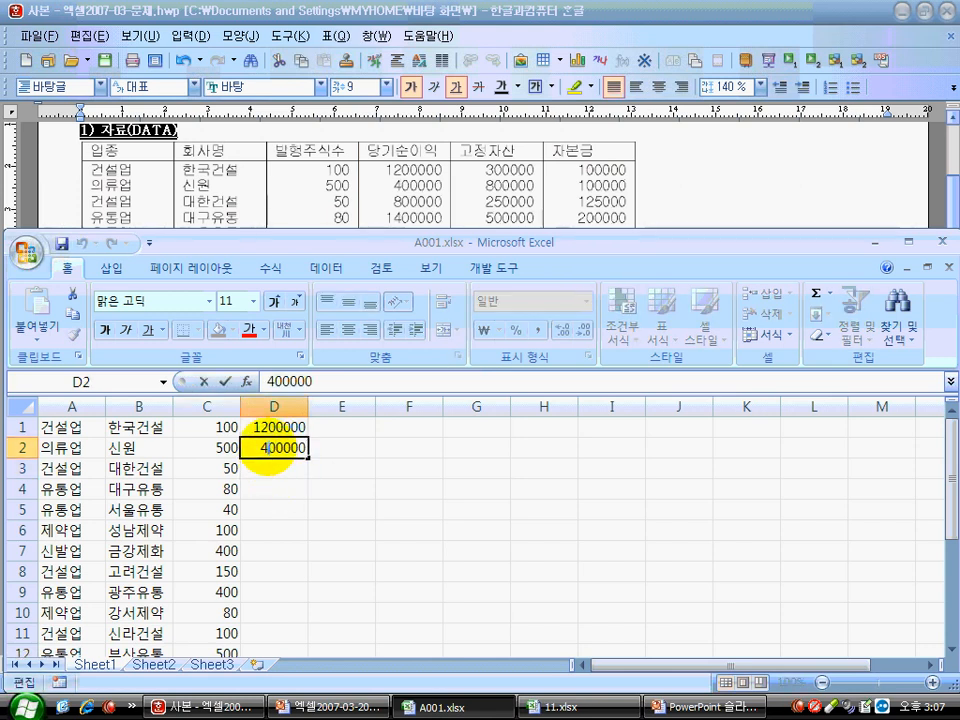
left_click_drag(265, 448, 314, 485)
key("ctrl+c")
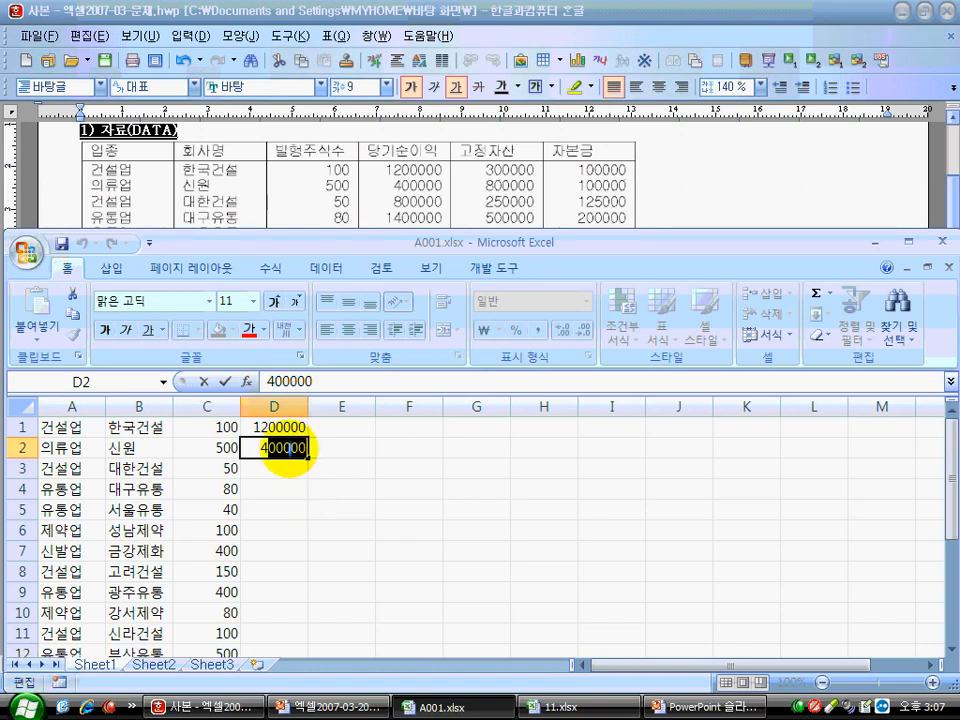
right_click(290, 449)
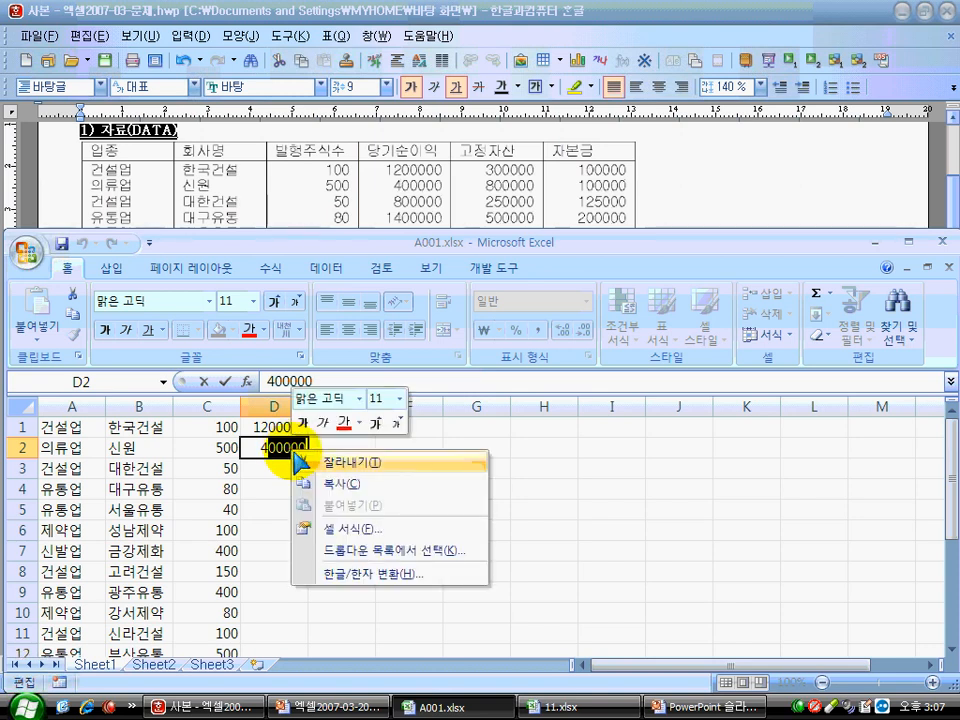
left_click(325, 484)
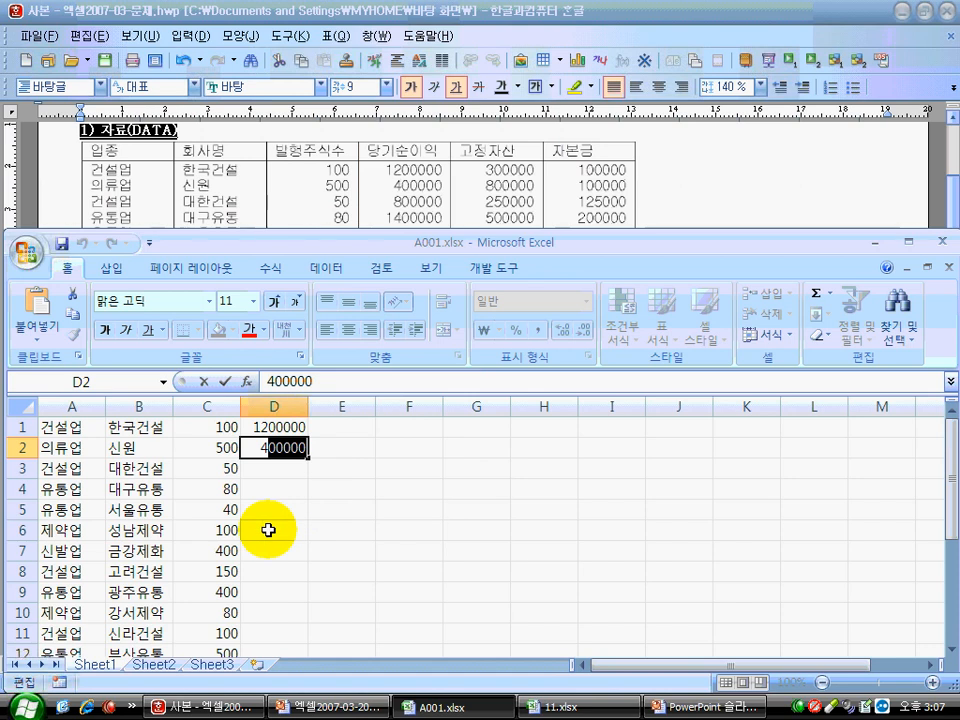
left_click(274, 470)
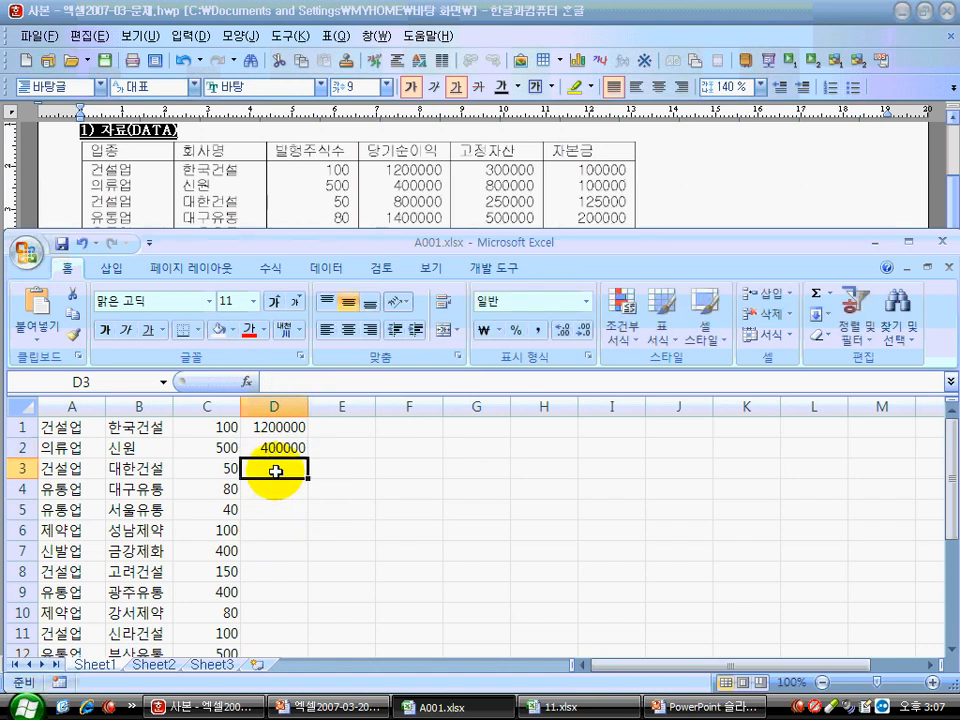
type("8")
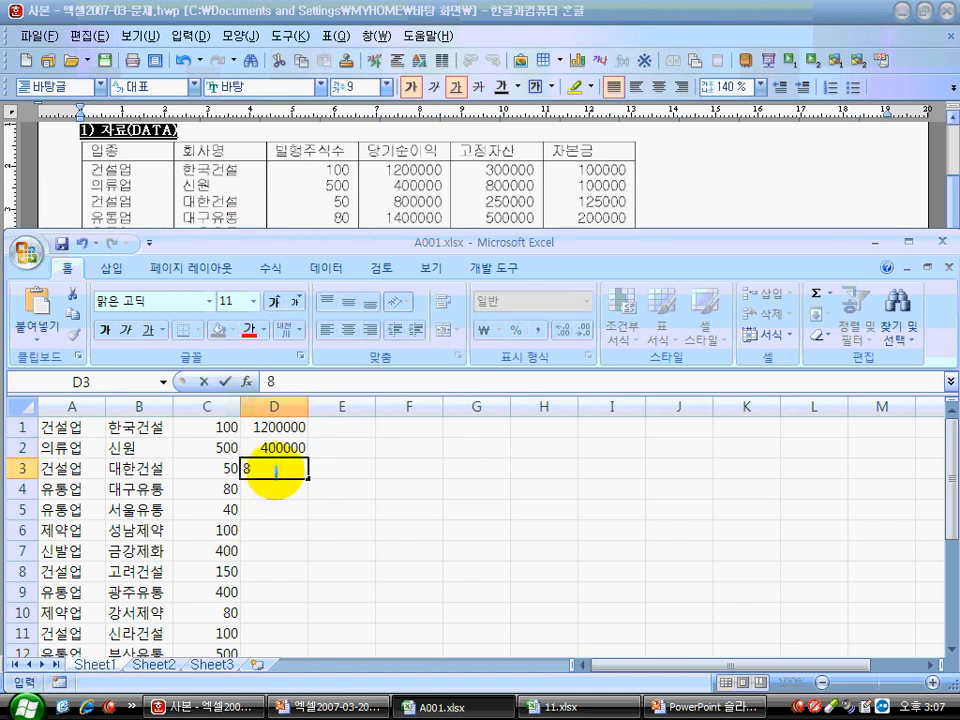
key("ctrl+v")
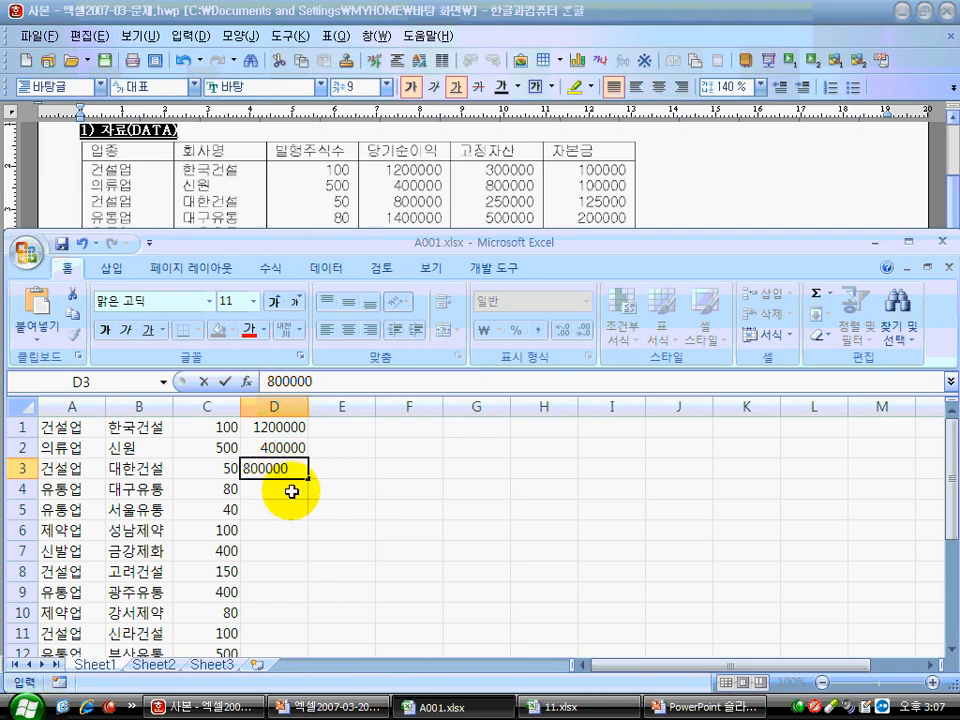
left_click(291, 491)
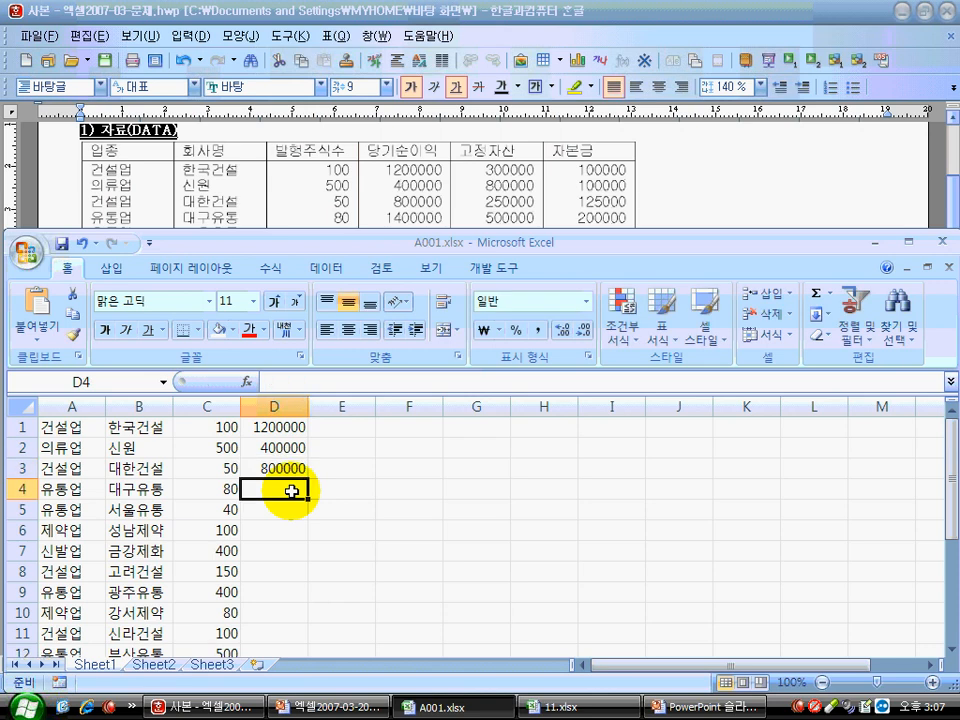
Enter 1400000 in D4 and fill in the remaining net income, fixed asset and capital figures in columns D to F.
type("14")
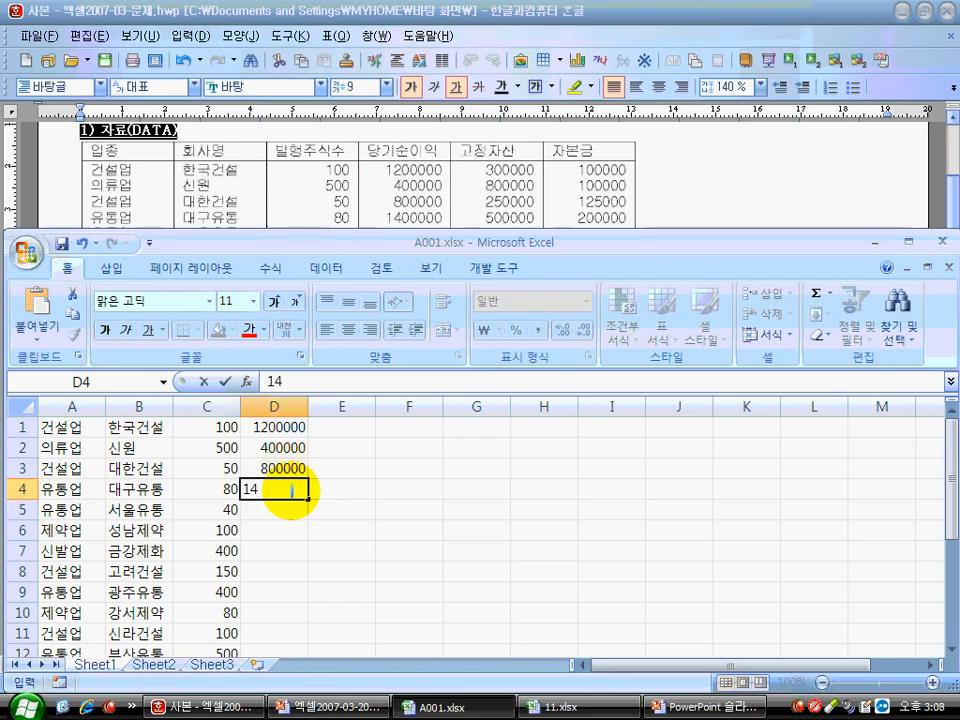
type("00000")
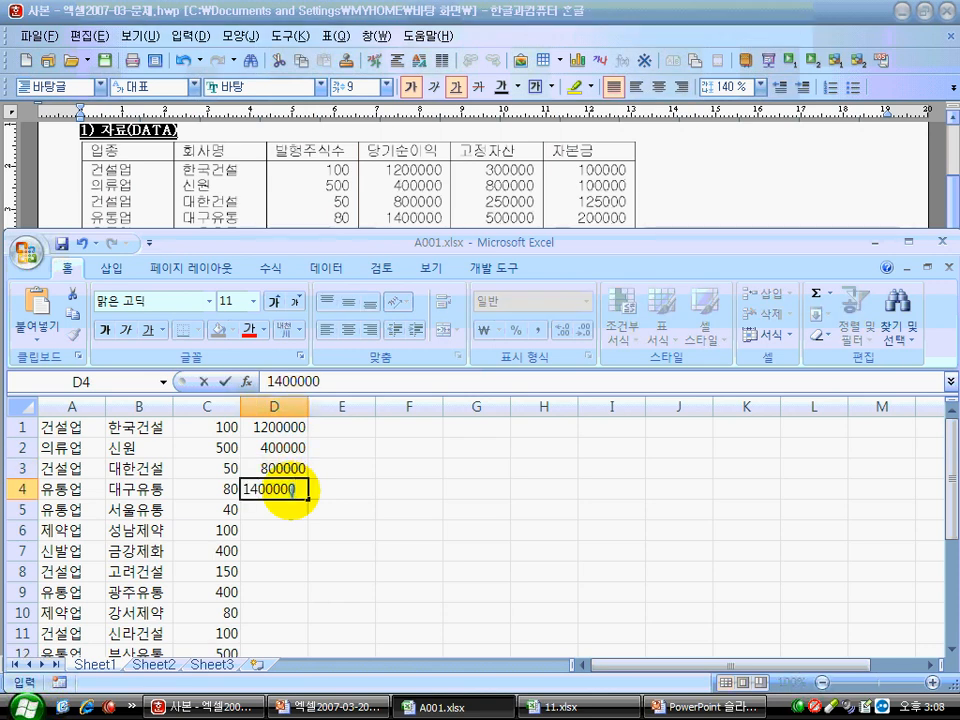
key("Return")
key("ctrl+v")
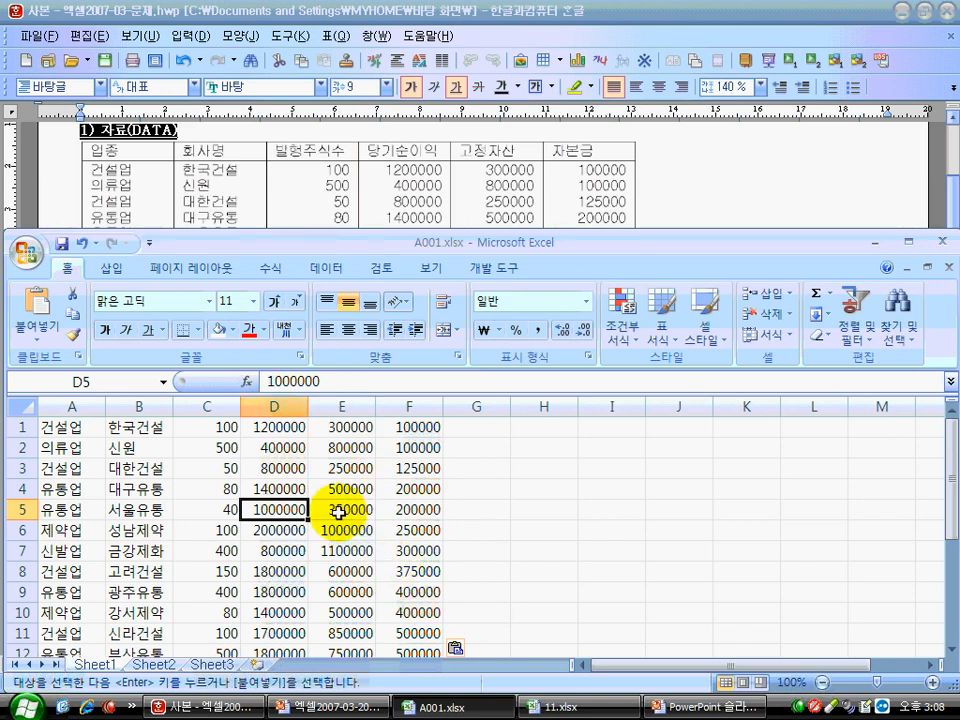
Save the workbook and select the complete data range A1:F20.
left_click(302, 487)
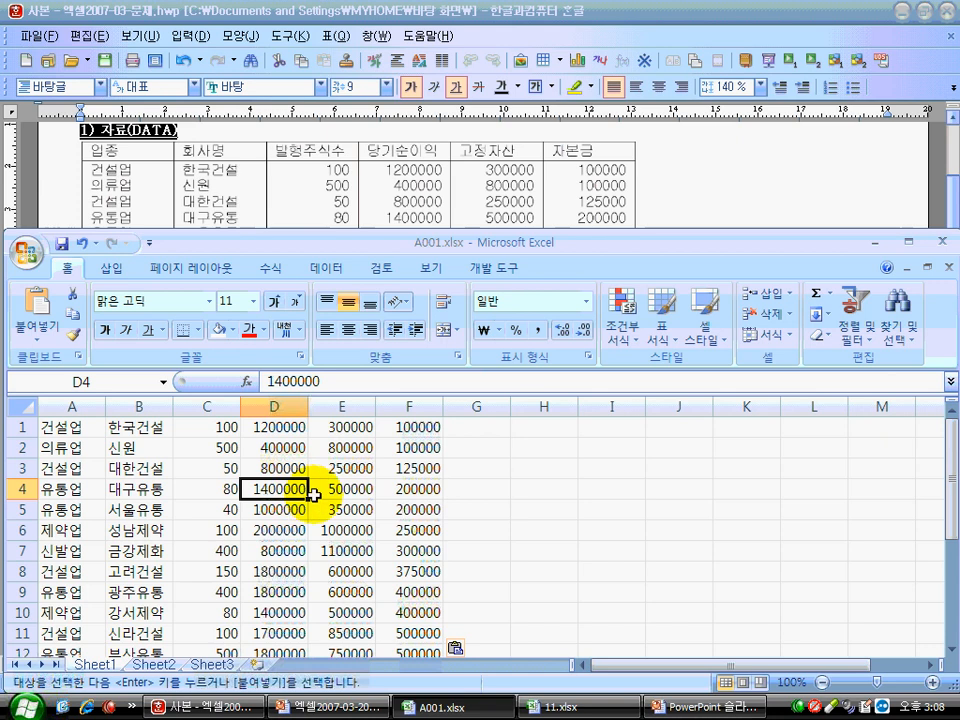
left_click(349, 488)
left_click(347, 510)
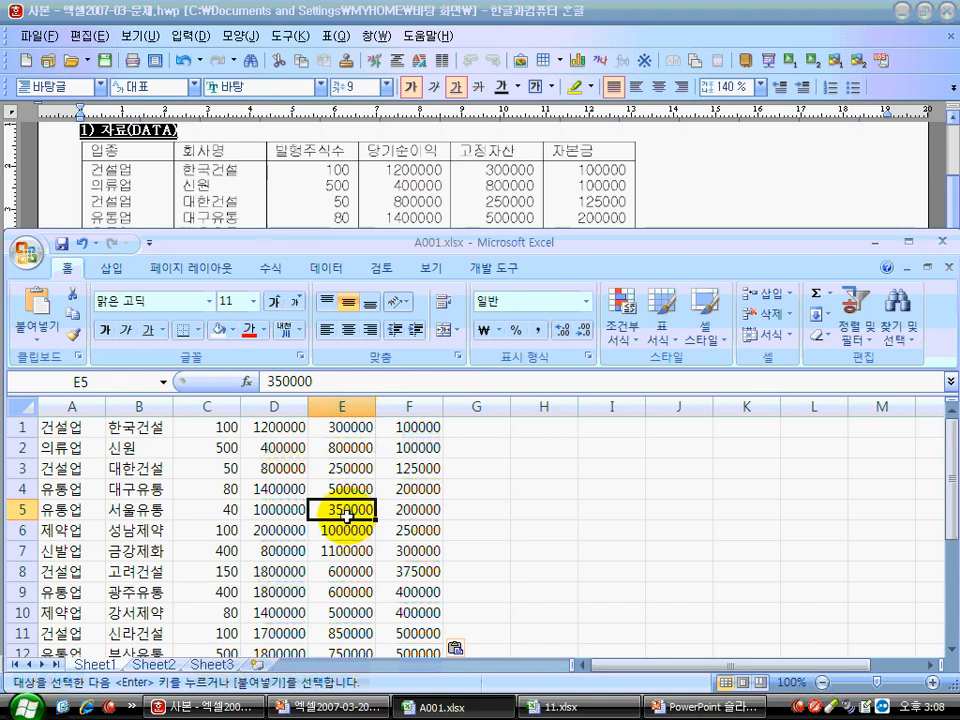
left_click(63, 244)
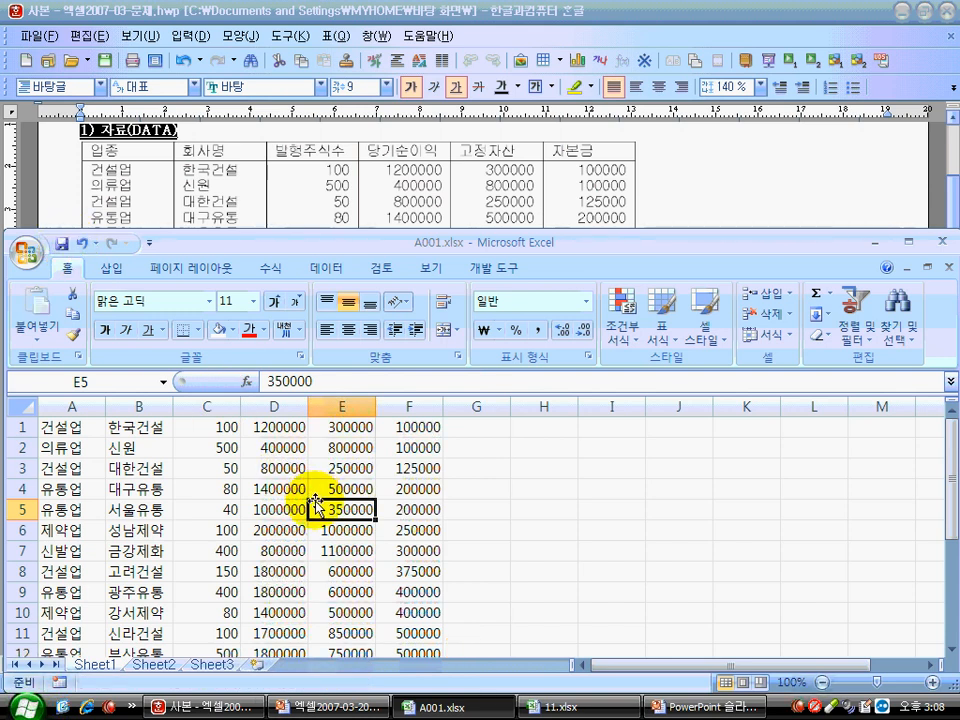
left_click_drag(42, 426, 392, 608)
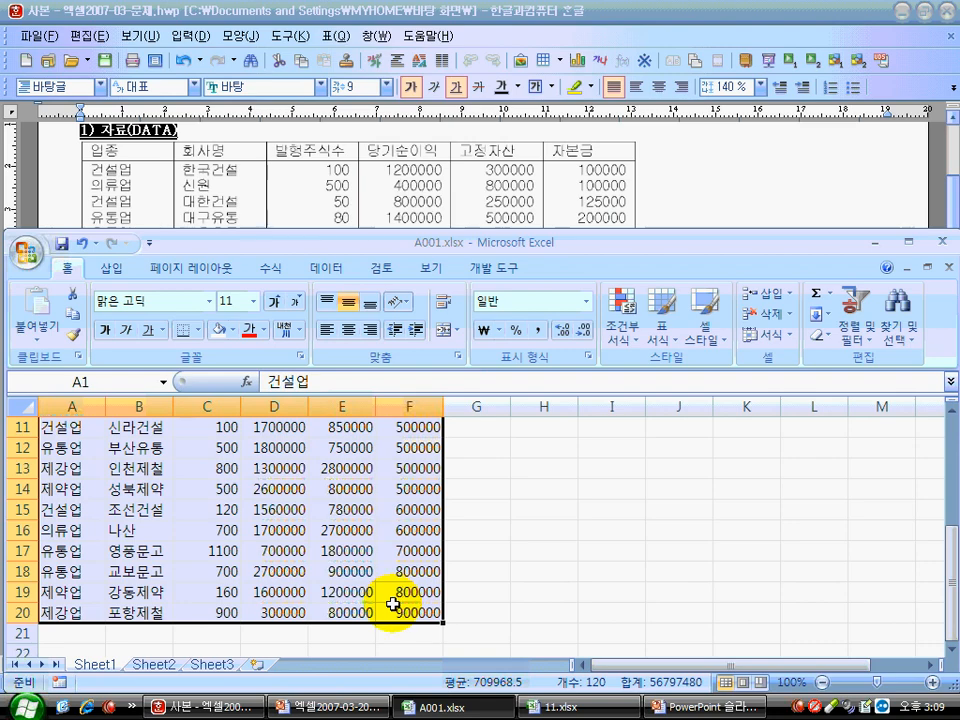
key("alt+Tab")
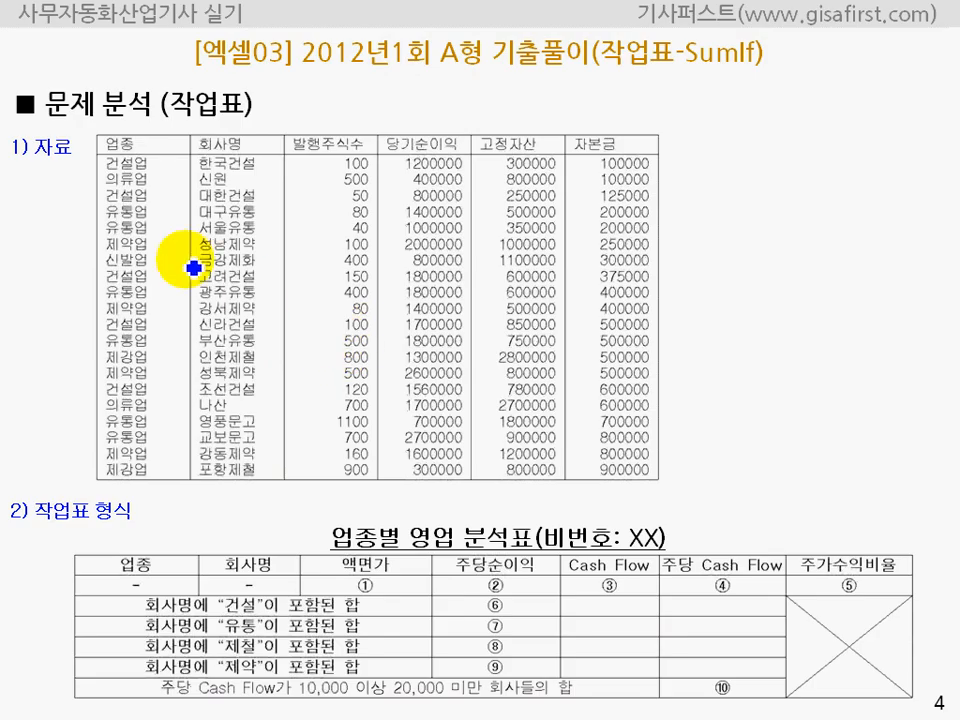
mouse_move(94, 175)
left_mouse_down()
mouse_move(57, 291)
mouse_move(72, 475)
left_mouse_up()
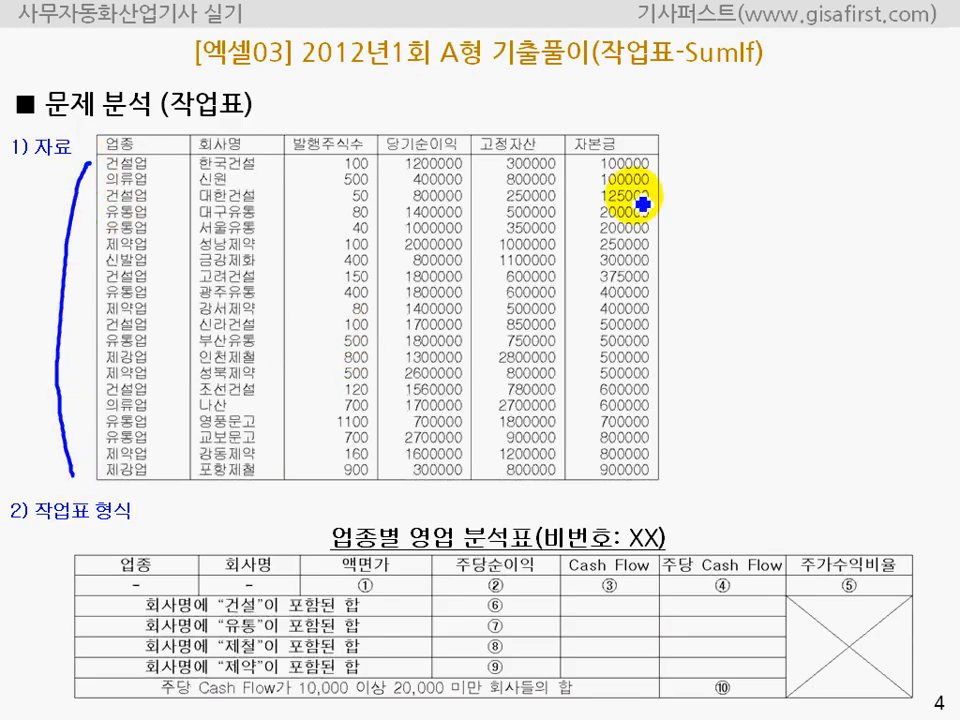
mouse_move(676, 165)
left_mouse_down()
mouse_move(692, 261)
mouse_move(692, 431)
mouse_move(673, 469)
left_mouse_up()
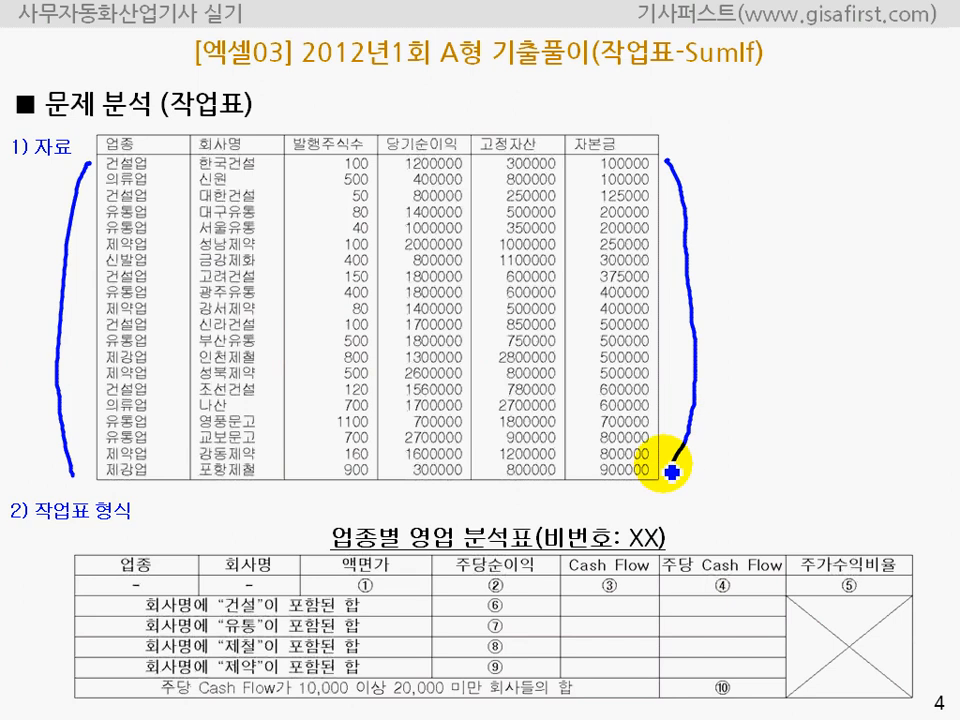
left_click(161, 163)
left_click(161, 180)
left_click(160, 197)
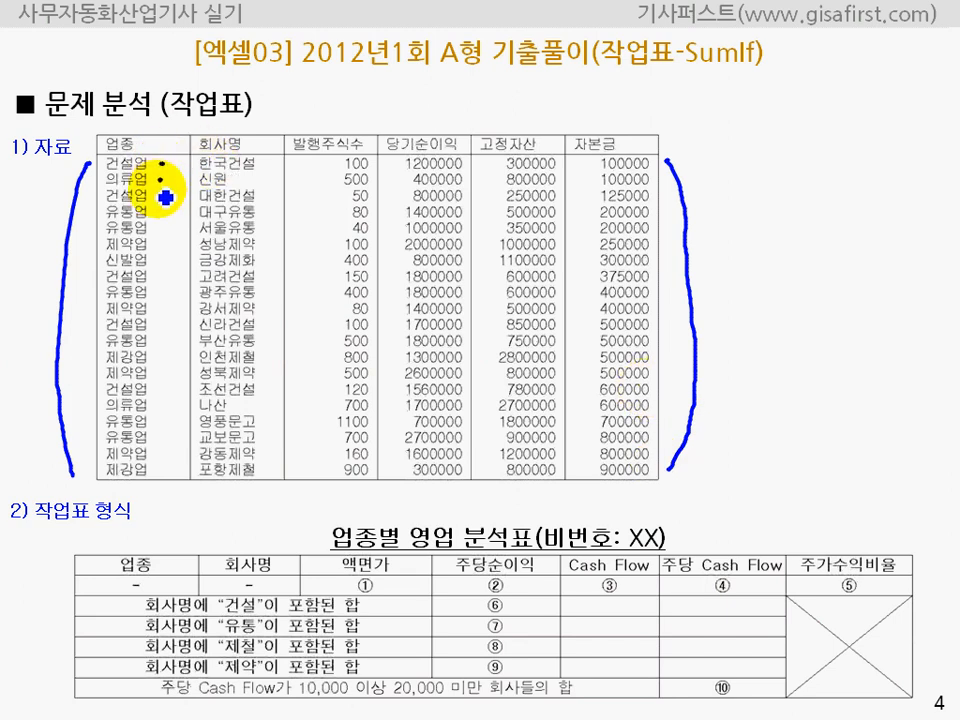
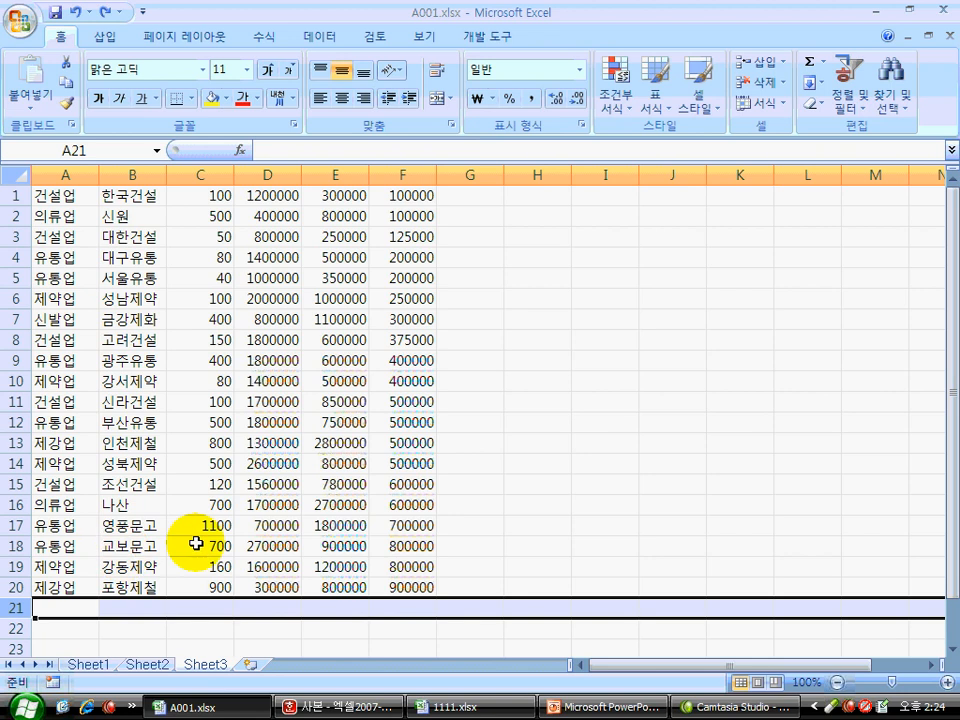
left_click(196, 543)
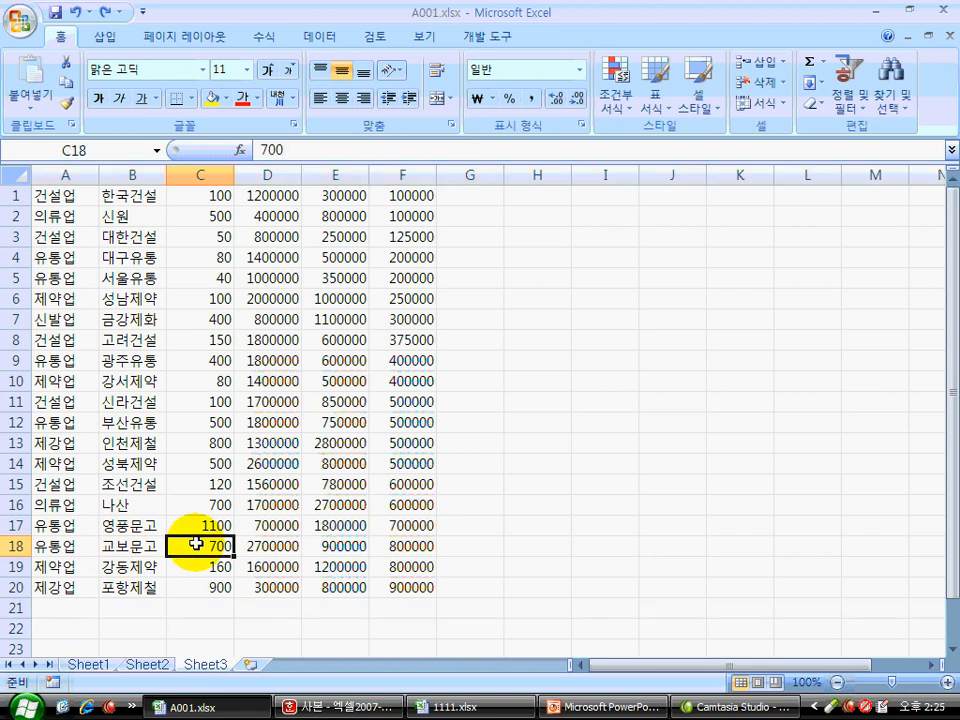
left_click(66, 198)
left_click_drag(66, 198, 64, 586)
left_click(147, 198)
left_click_drag(147, 198, 136, 370)
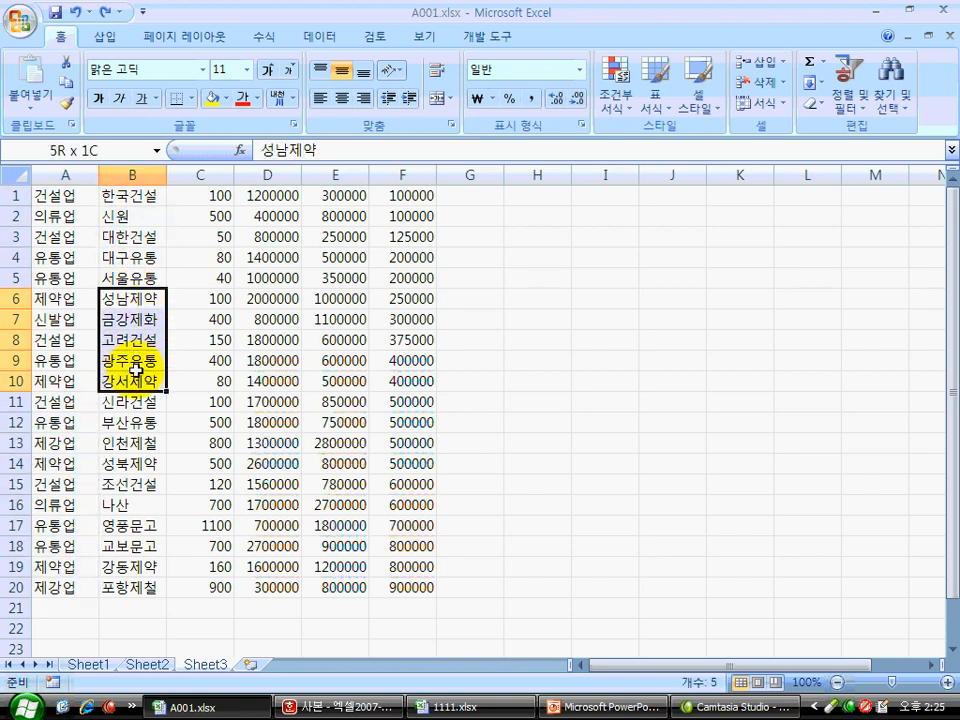
left_click(247, 442)
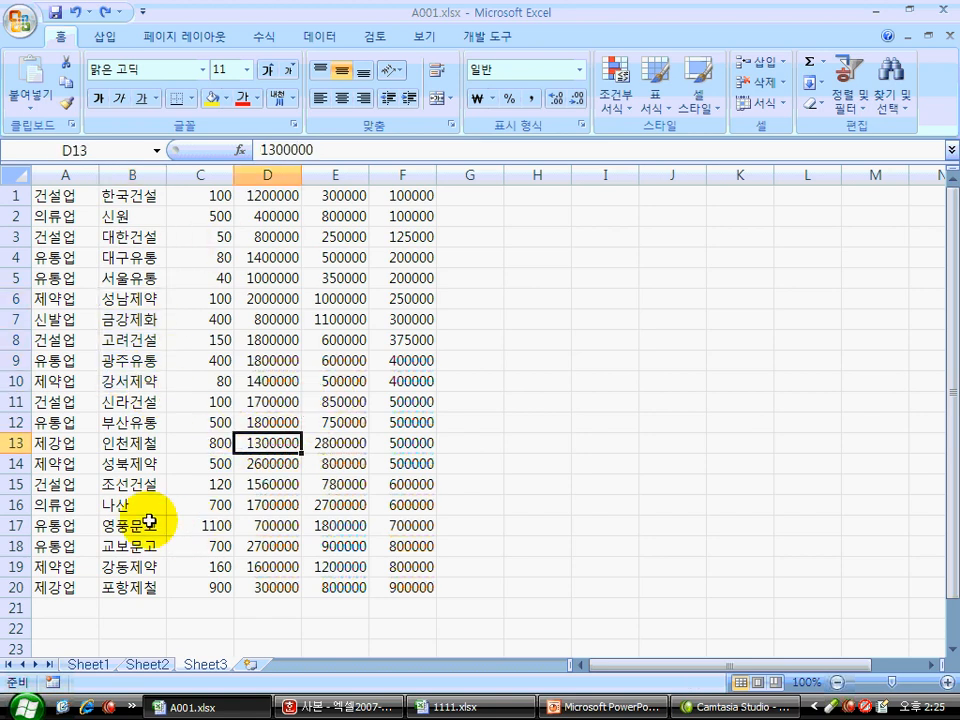
Move the last five company names, B16:B20, down one row to start at B17.
left_click_drag(137, 508, 139, 583)
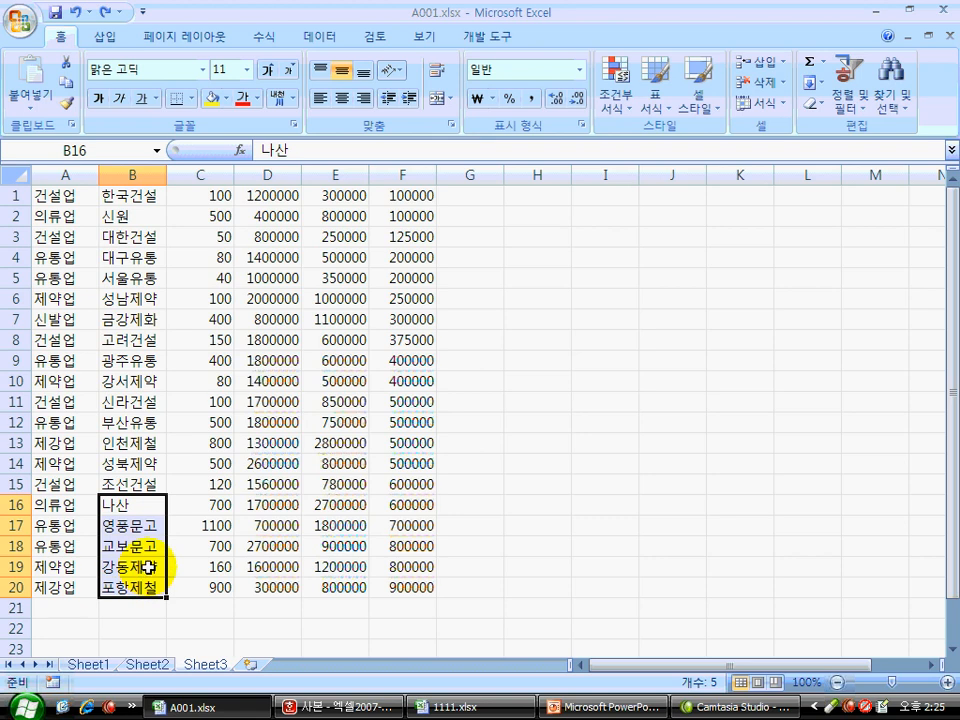
key("ctrl+c")
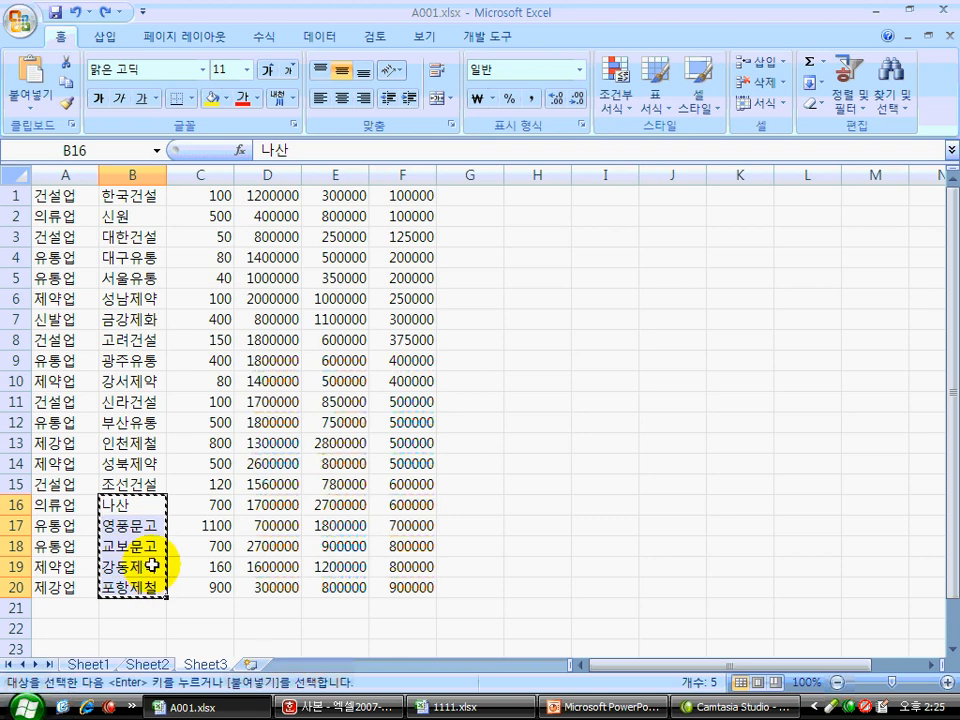
key("Down")
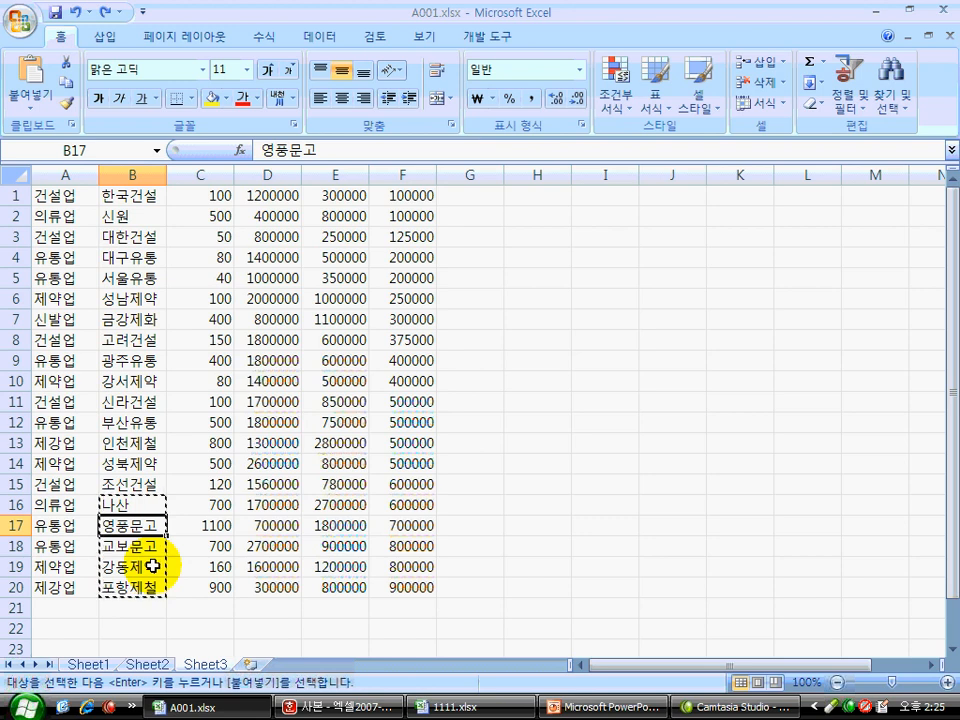
key("Return")
Copy the company name 조선건설 from B15 into the empty cell B16.
left_click(141, 510)
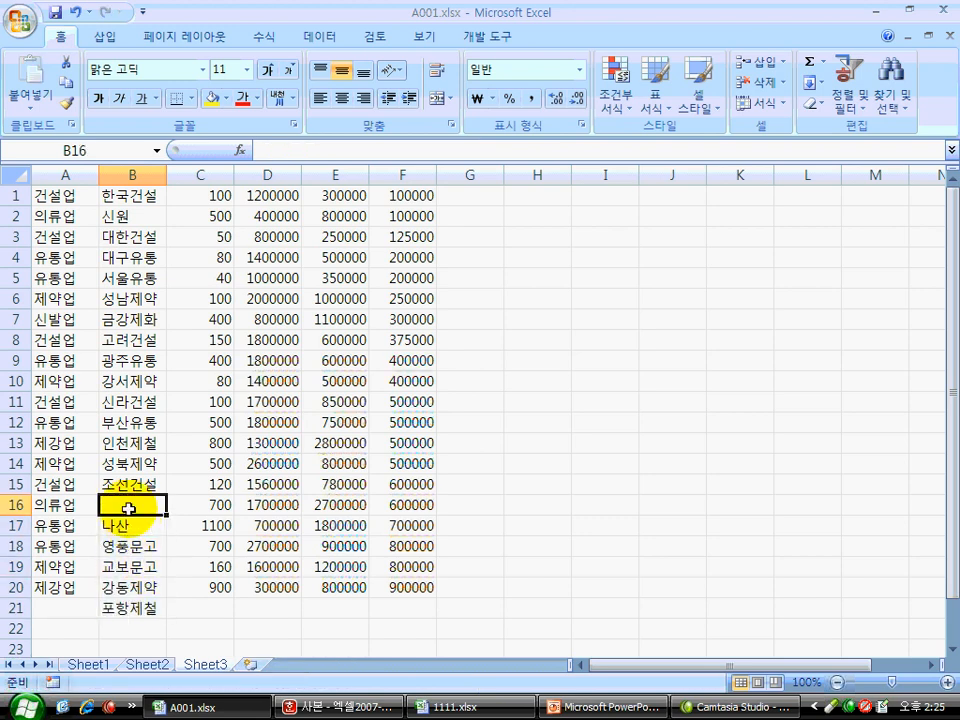
left_click(137, 487)
key("ctrl+x")
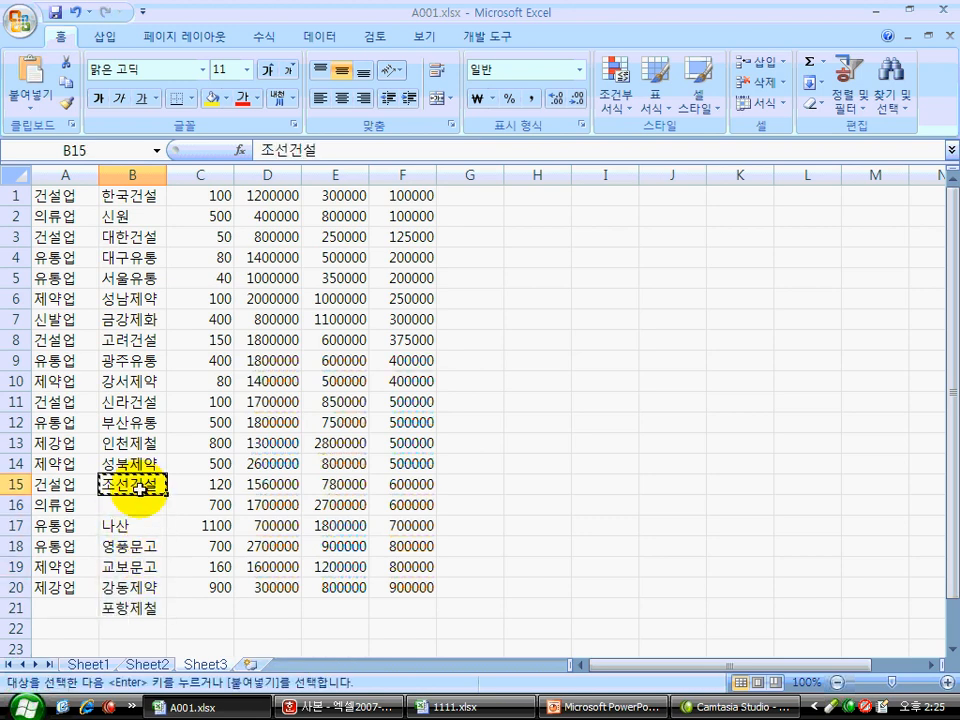
left_click(143, 507)
key("ctrl+v")
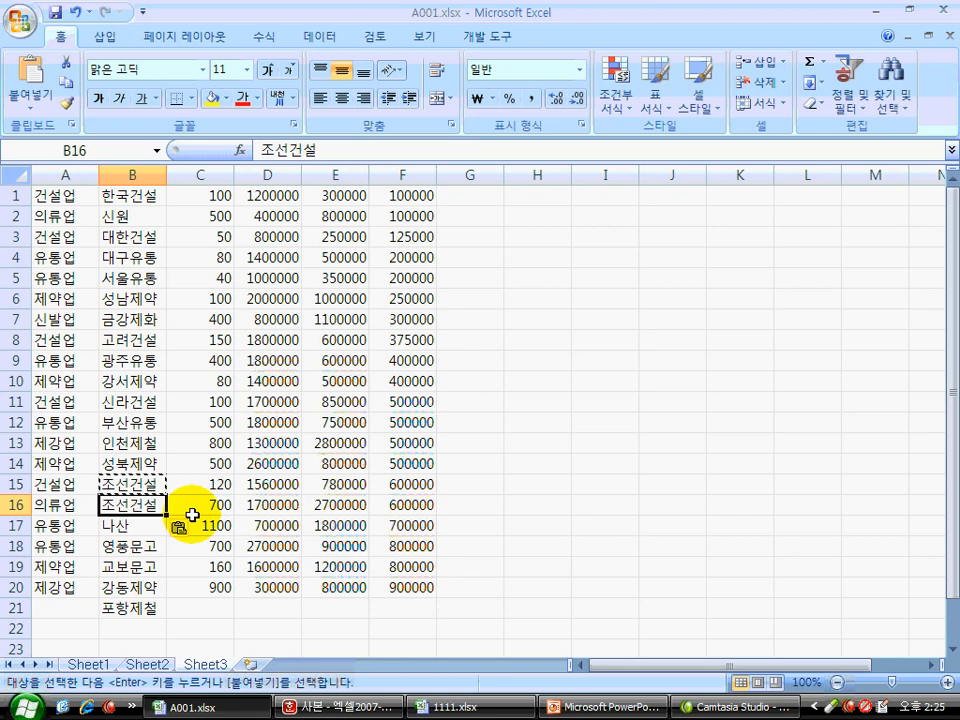
left_click(190, 520)
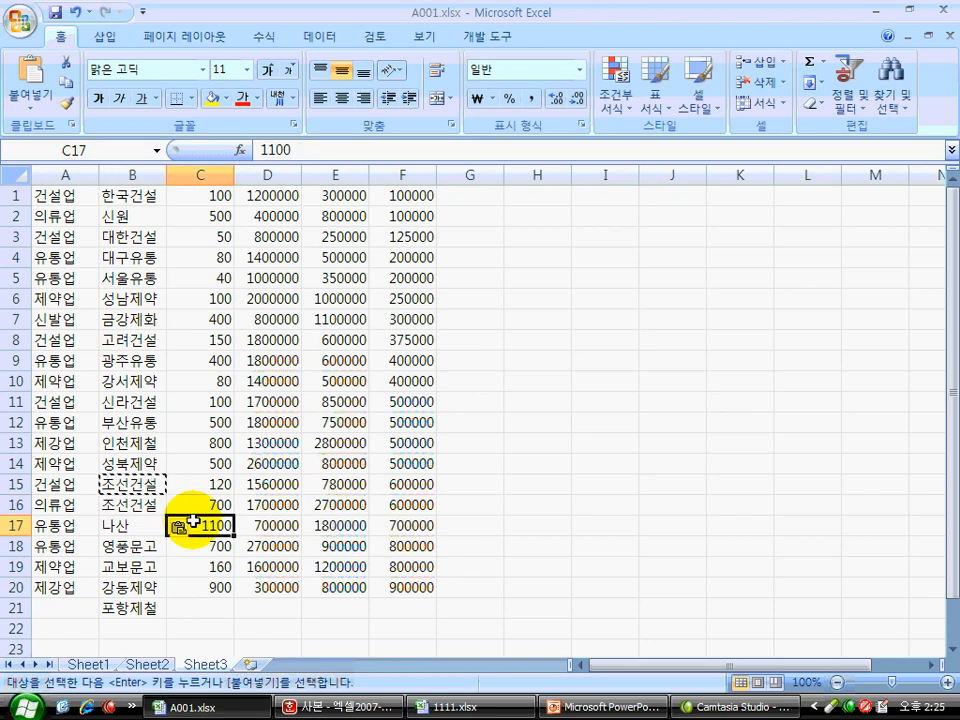
left_click(135, 486)
left_click(136, 505)
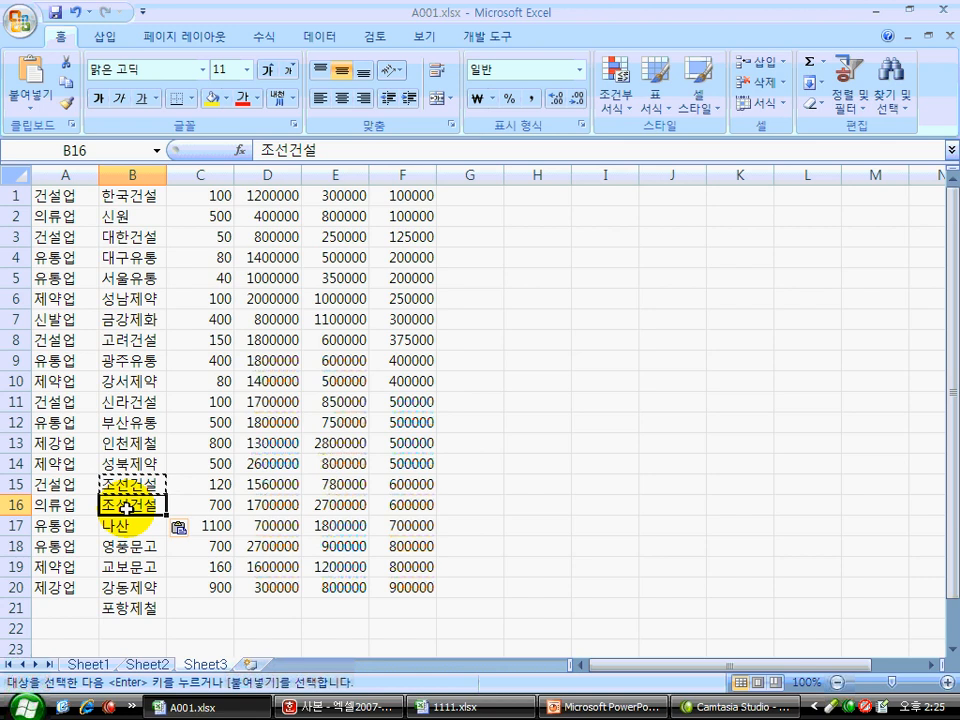
left_click(18, 607)
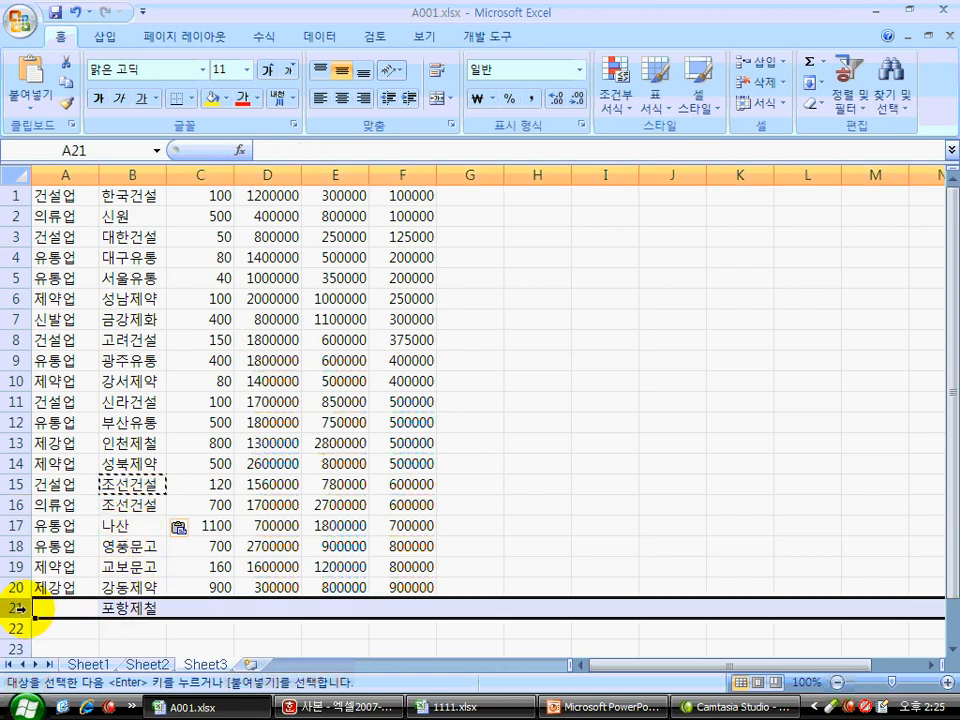
Clear the contents of the duplicated company name in B16 and undo the clearing.
left_click(143, 512)
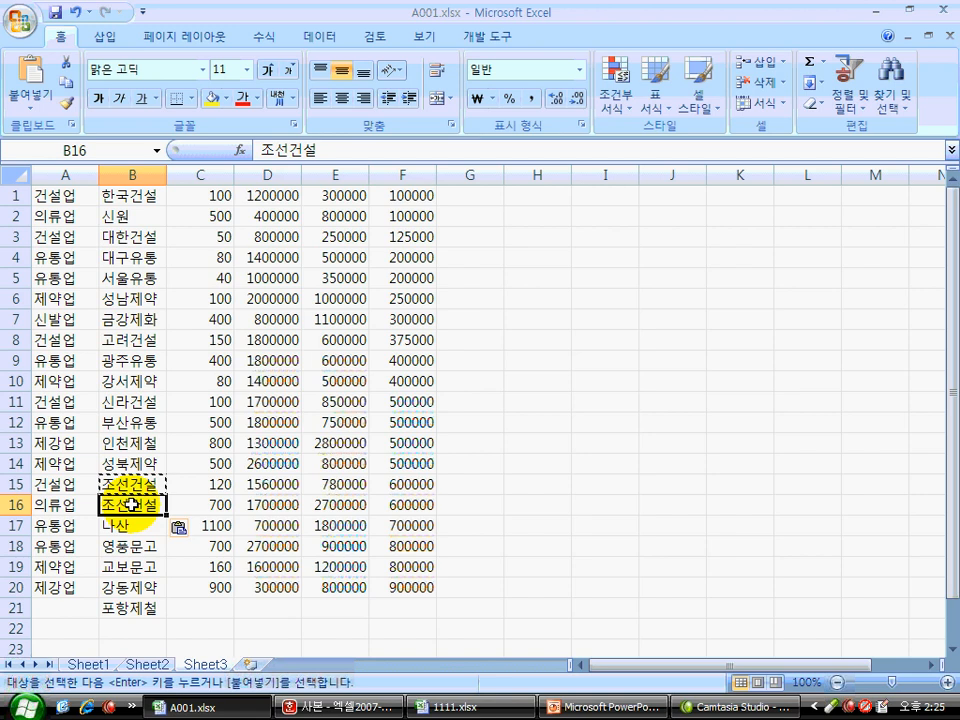
key("Delete")
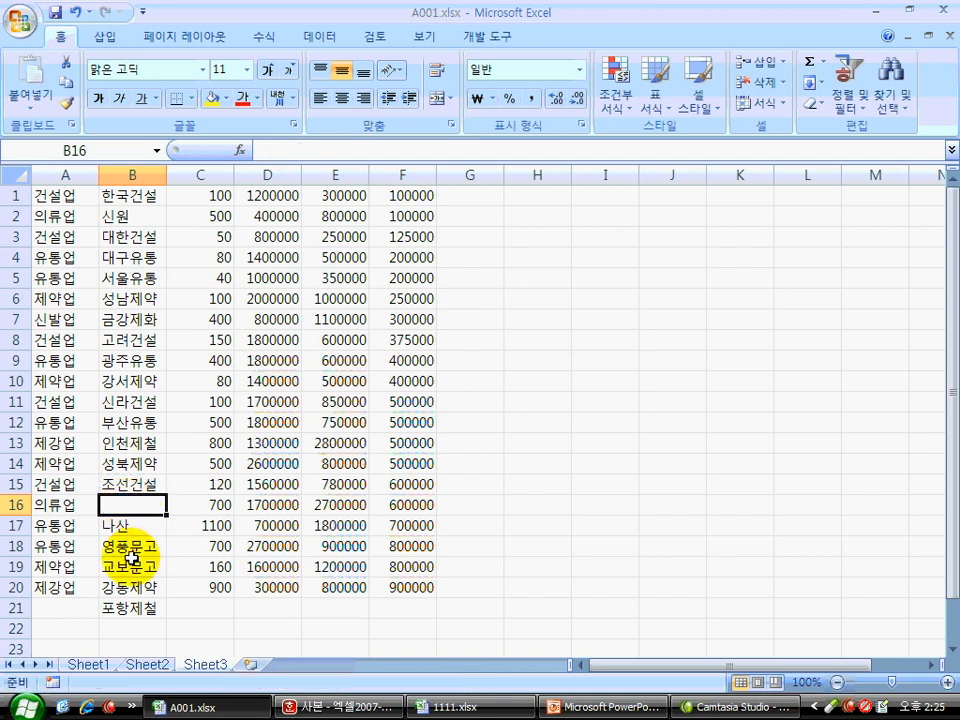
left_click(72, 13)
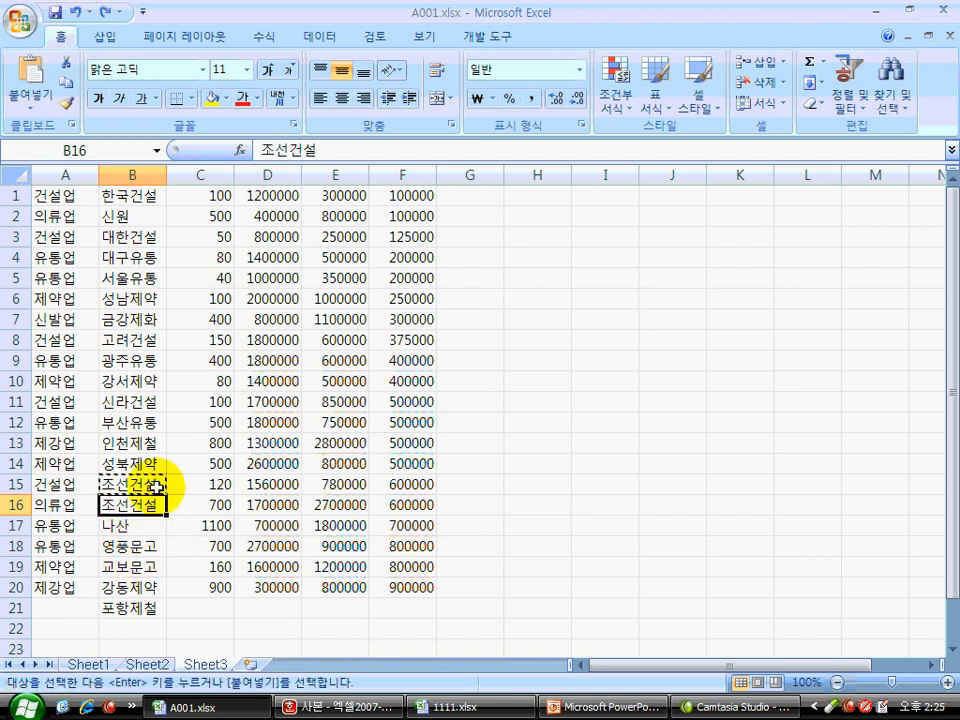
Delete the duplicate cell B16 with the option that shifts the cells below it up.
left_click(195, 564)
left_click(142, 506)
right_click(142, 508)
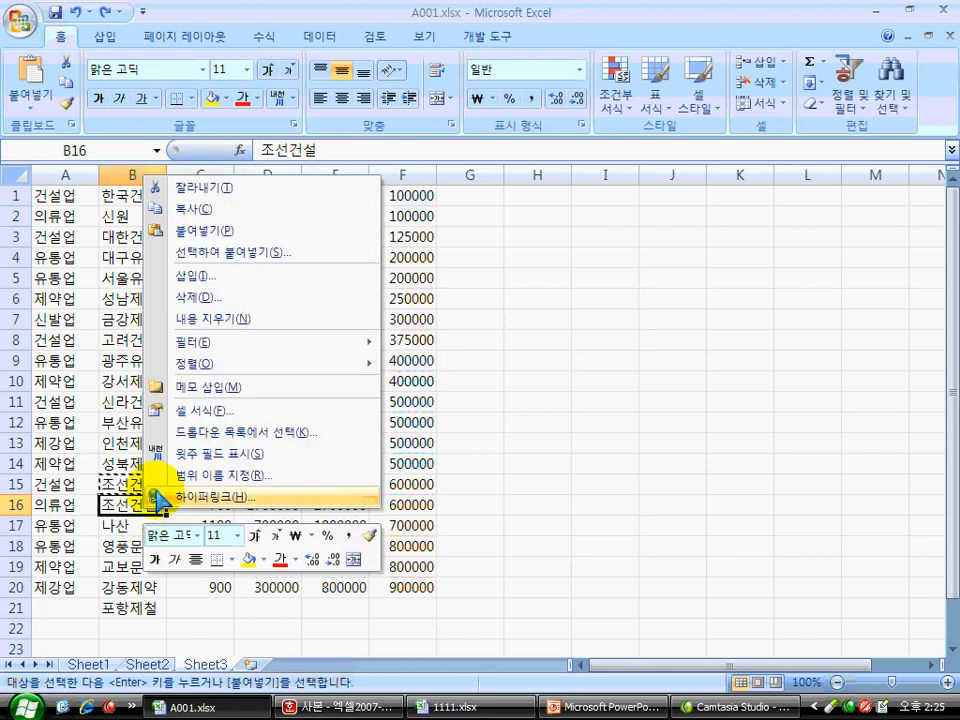
left_click(224, 298)
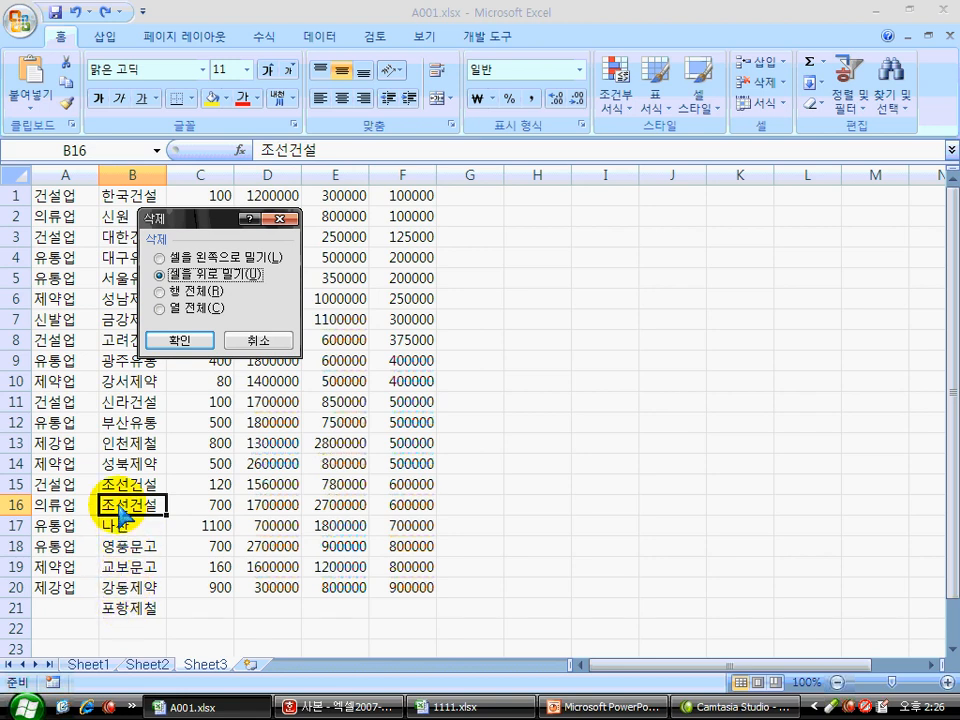
left_click(180, 340)
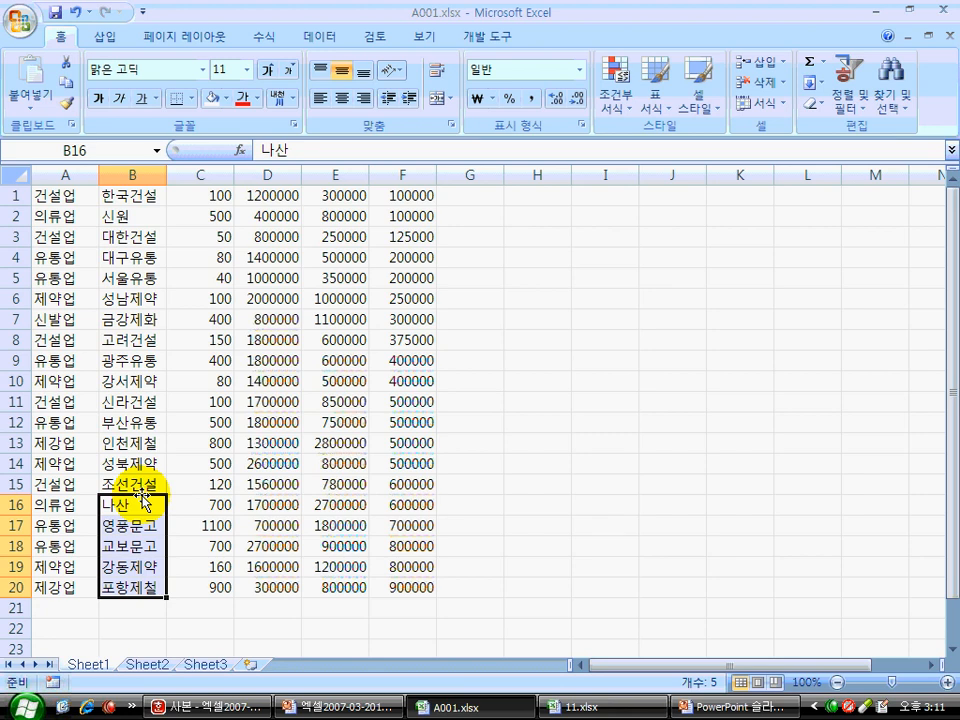
Copy the five company names B16:B20 to the range starting at G16 and undo the paste.
mouse_move(143, 497)
left_mouse_down()
mouse_move(161, 506)
mouse_move(456, 510)
mouse_move(467, 492)
mouse_move(398, 508)
mouse_move(165, 508)
mouse_move(146, 518)
left_mouse_up()
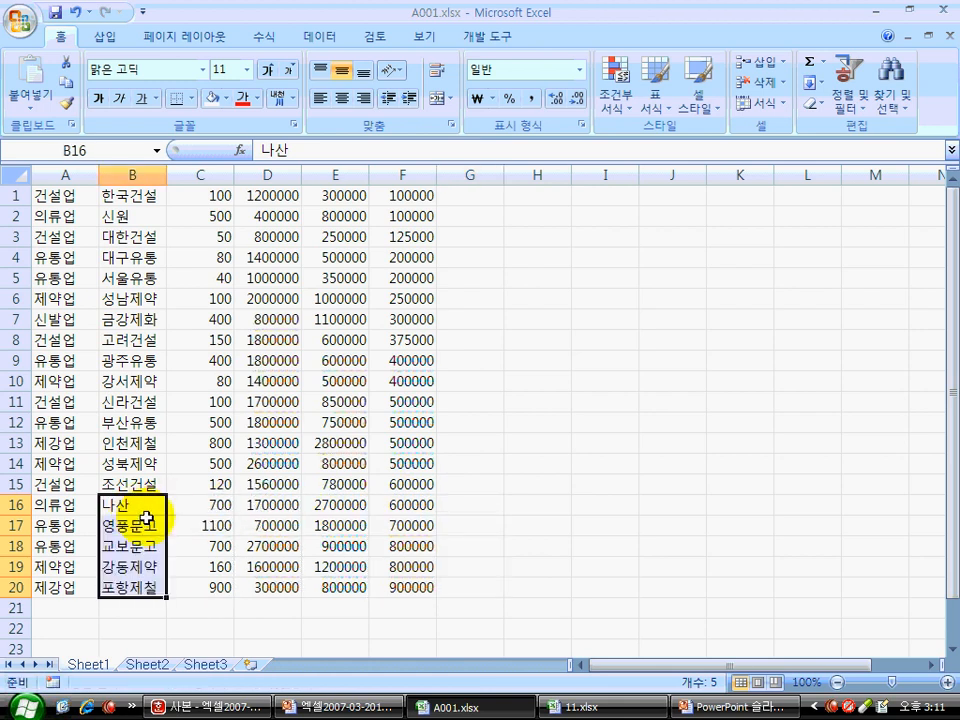
key("ctrl+c")
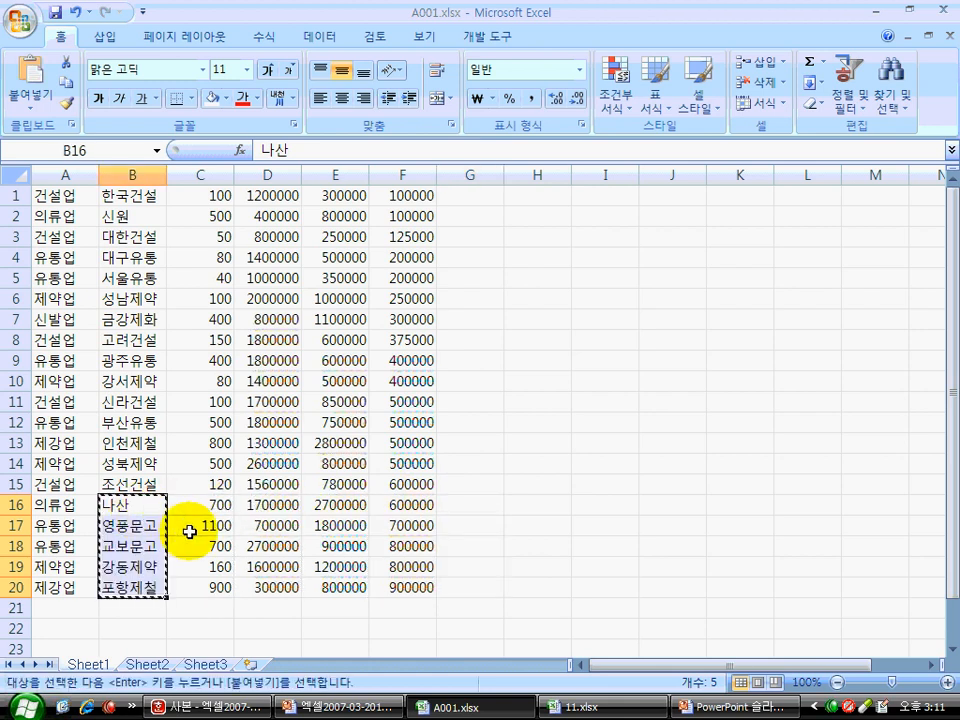
left_click(462, 510)
key("ctrl+v")
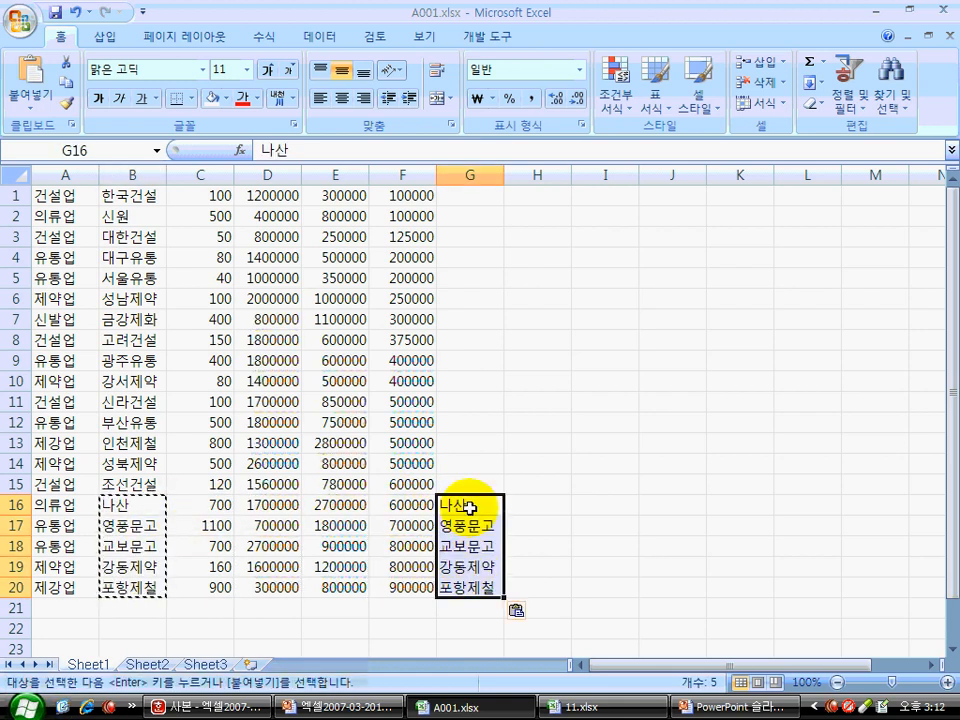
left_click(77, 17)
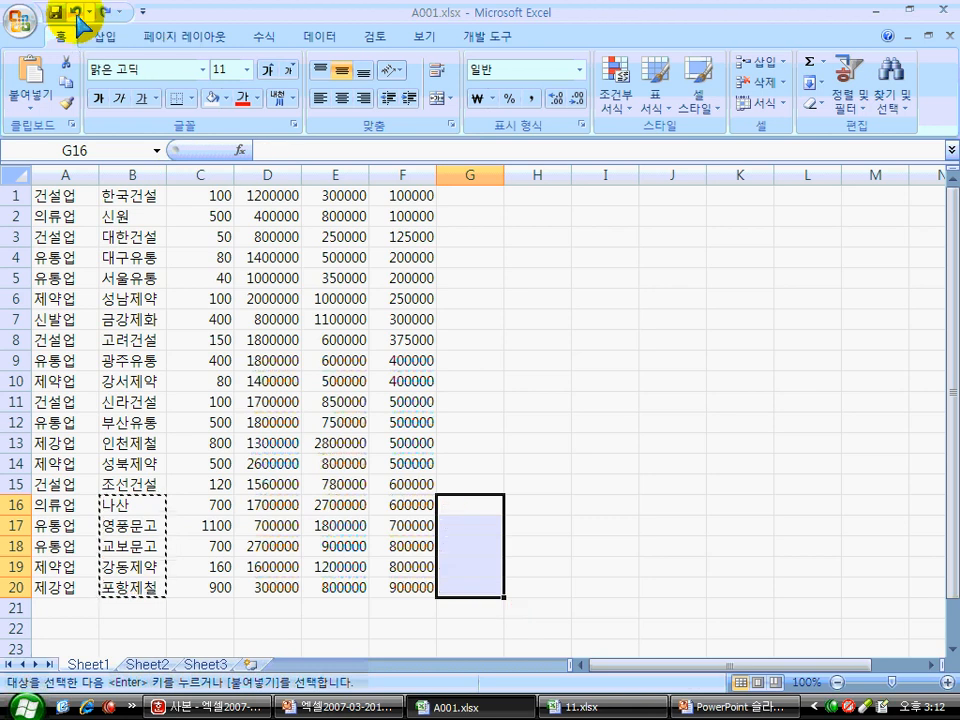
Cancel the pending copy, insert a blank row above row 12 and select its cells A12:F12.
left_click(57, 443)
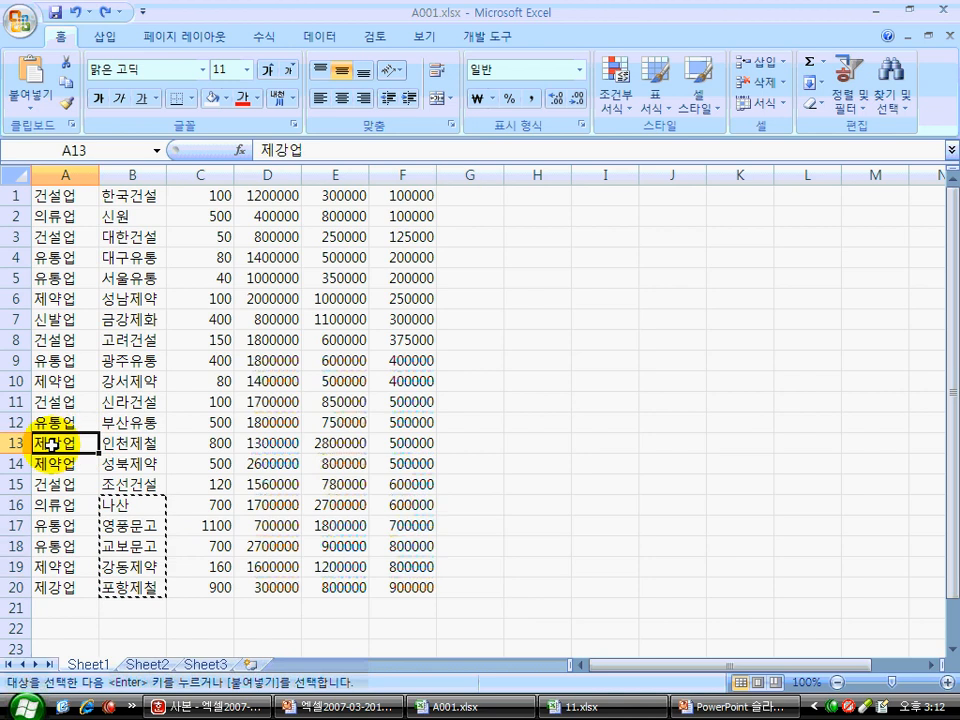
left_click(16, 422)
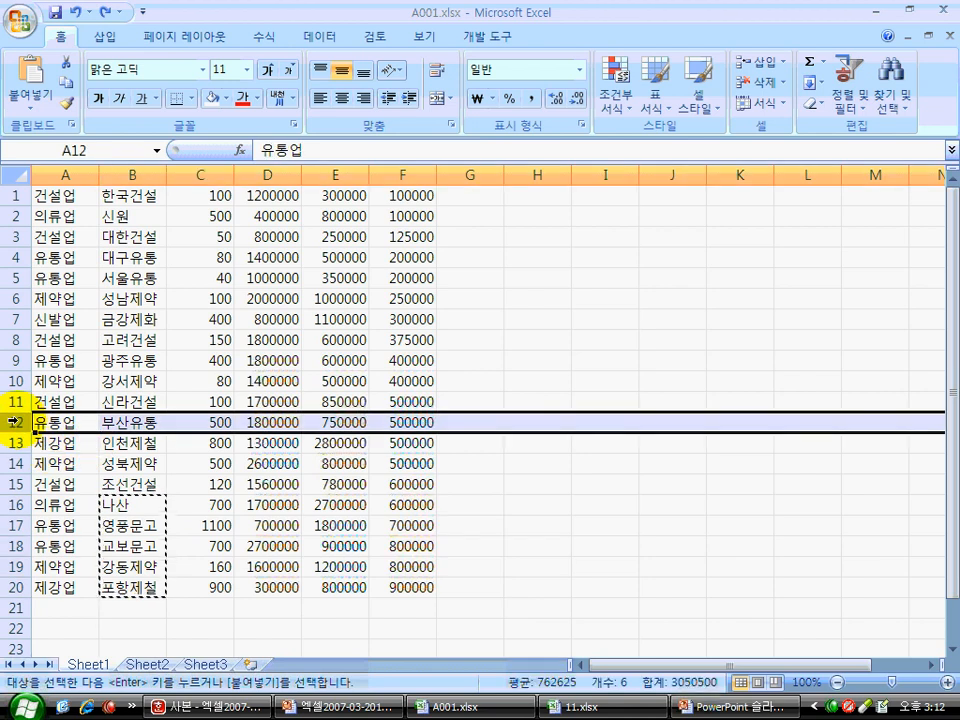
right_click(16, 422)
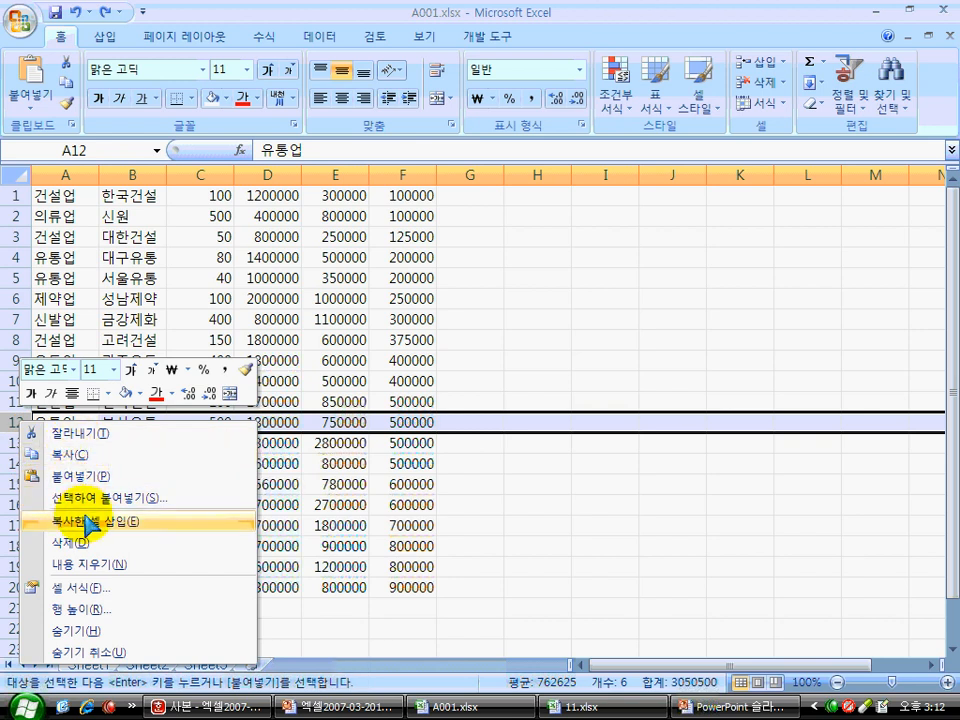
left_click(330, 510)
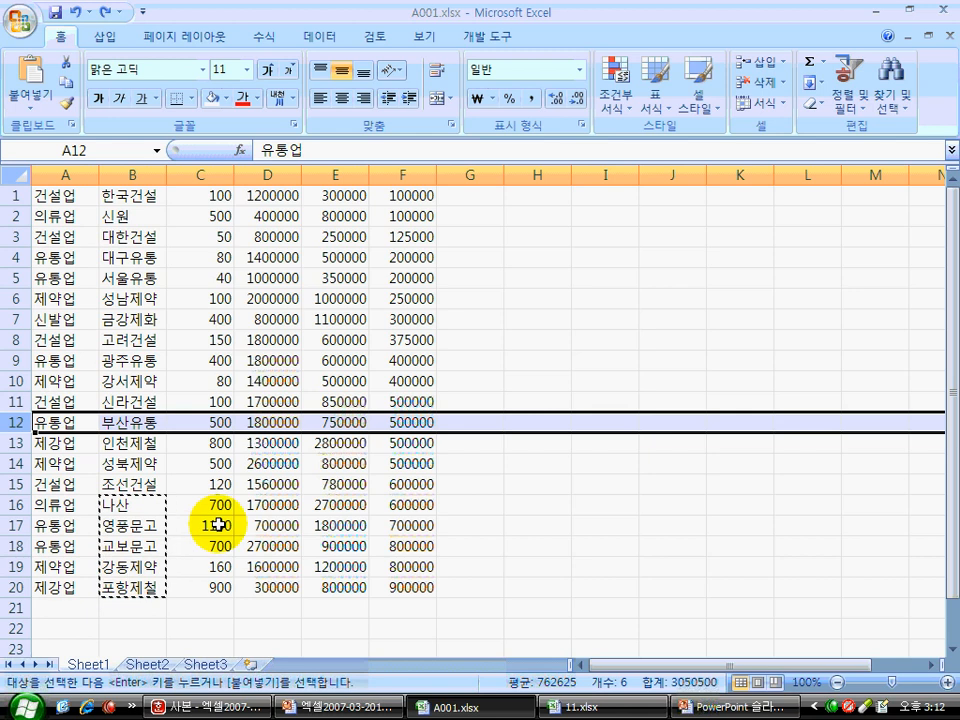
key("Escape")
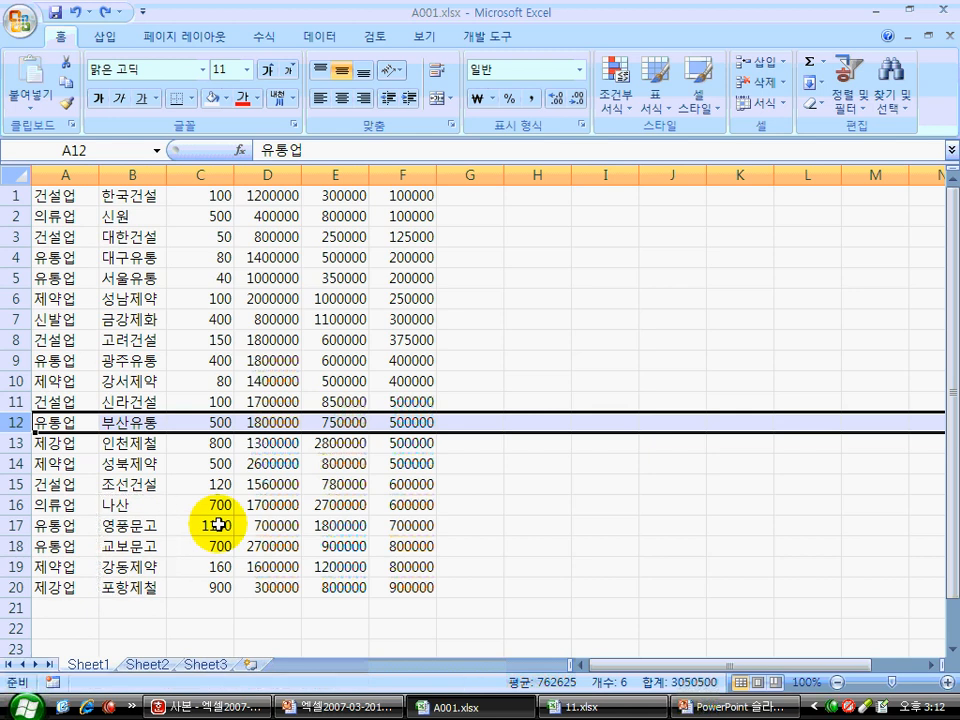
right_click(16, 421)
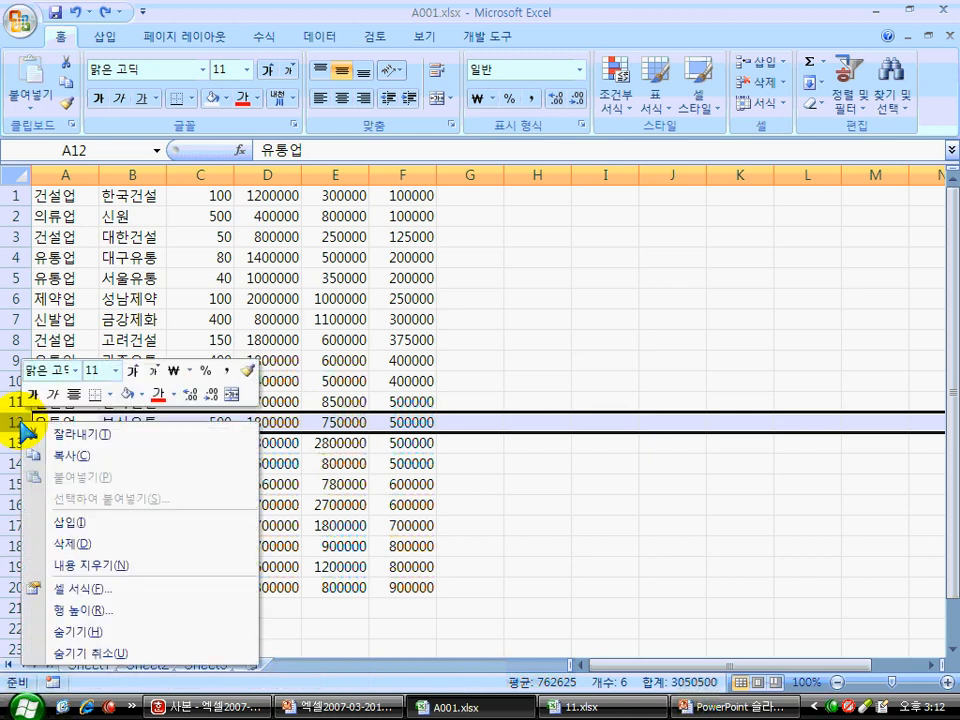
left_click(68, 522)
left_click_drag(71, 424, 396, 408)
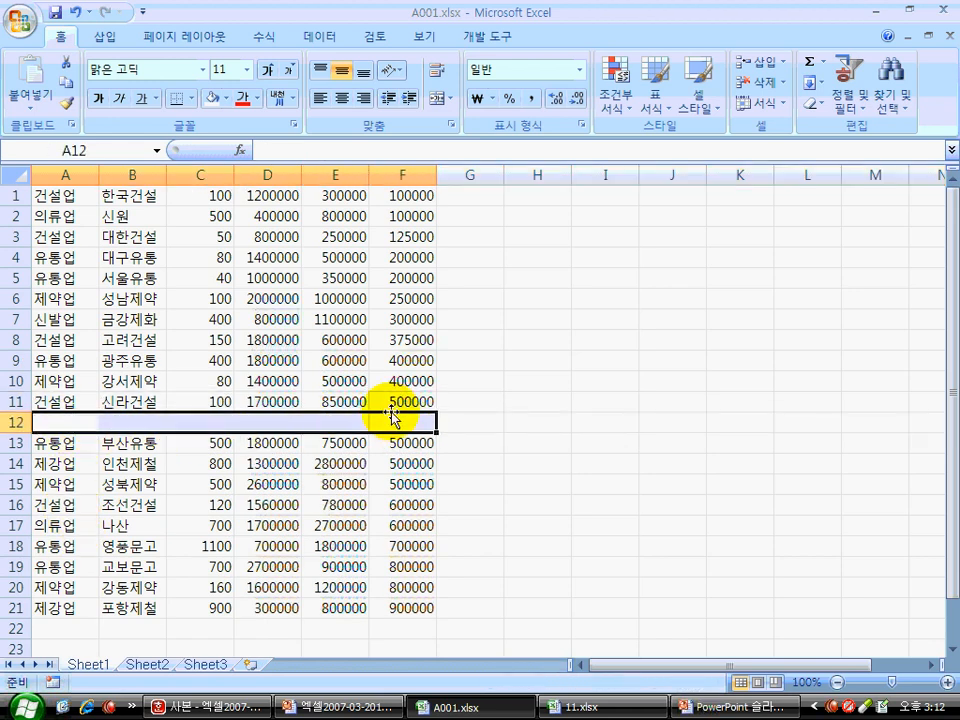
Insert a blank column before column C, and undo both the column and the row insertion.
left_click(193, 163)
right_click(193, 163)
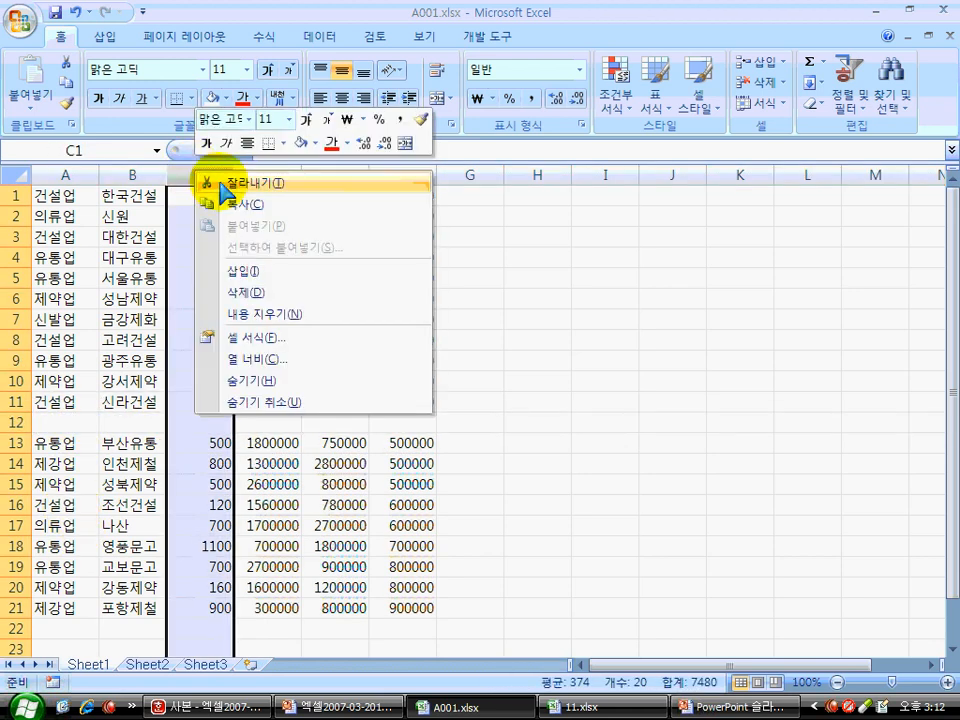
left_click(248, 270)
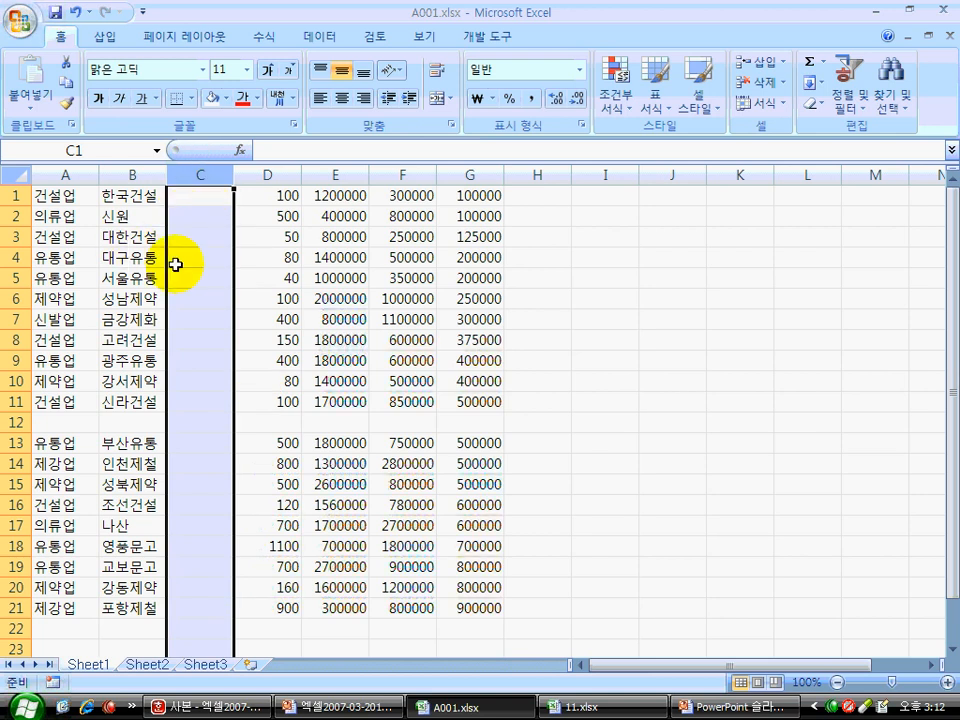
left_click_drag(191, 196, 186, 400)
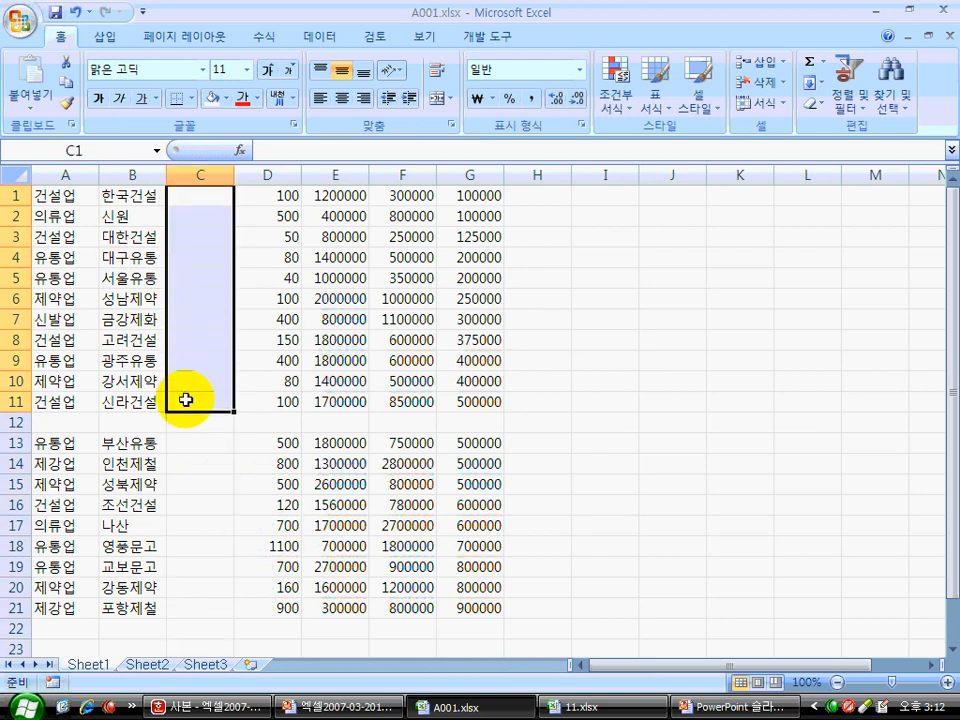
left_click(480, 174)
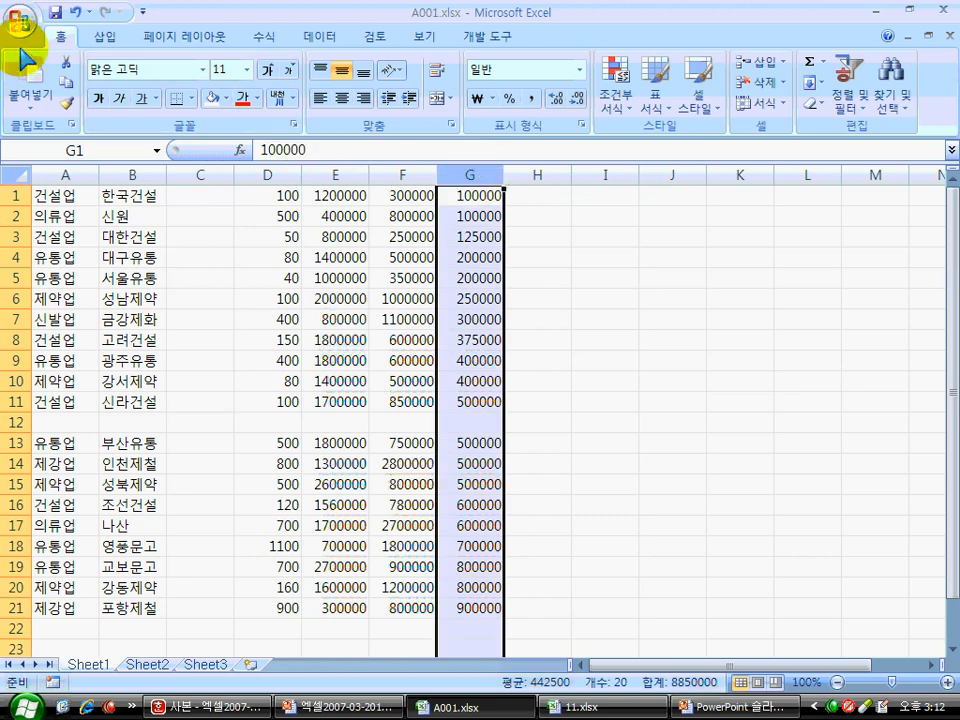
left_click(76, 13)
left_click(76, 13)
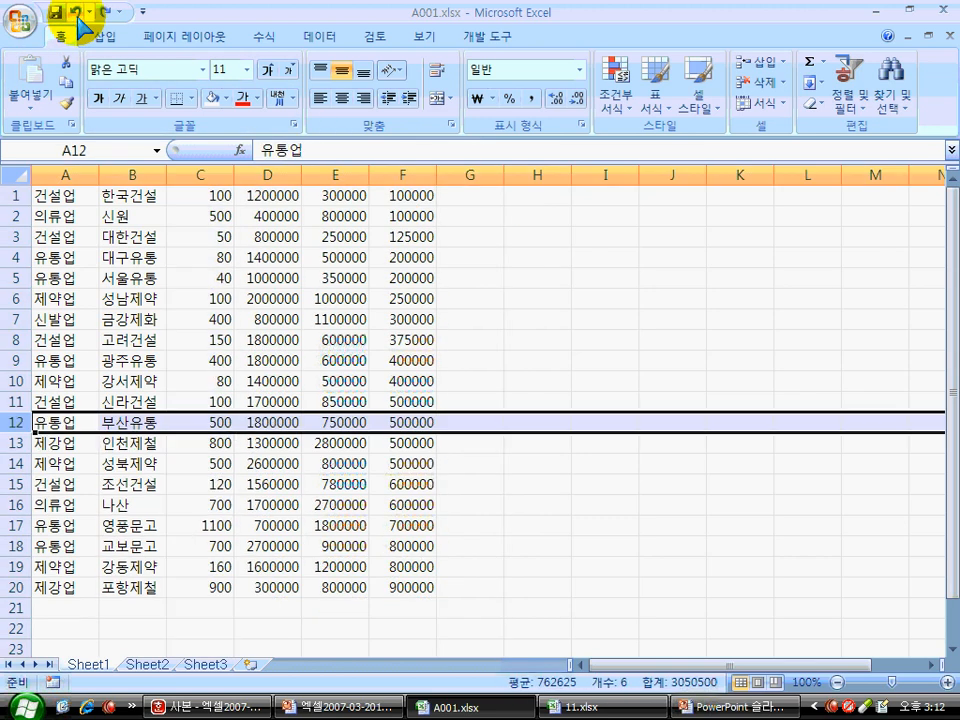
Cut column F and insert the cut cells before column C, and undo the move.
left_click(400, 174)
left_click(198, 174)
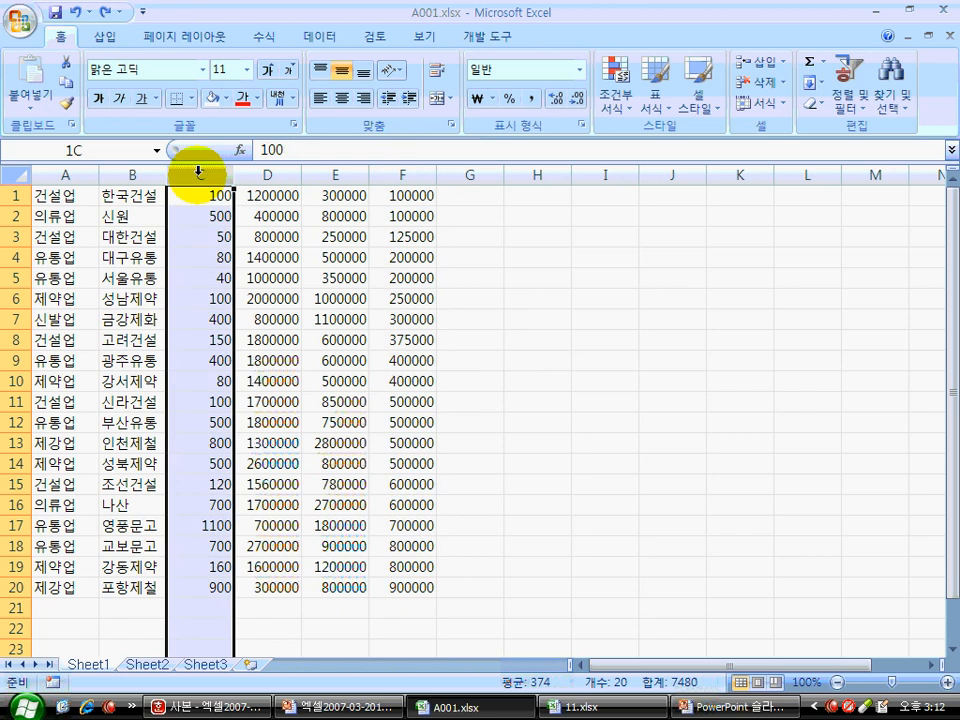
left_click(408, 166)
right_click(408, 166)
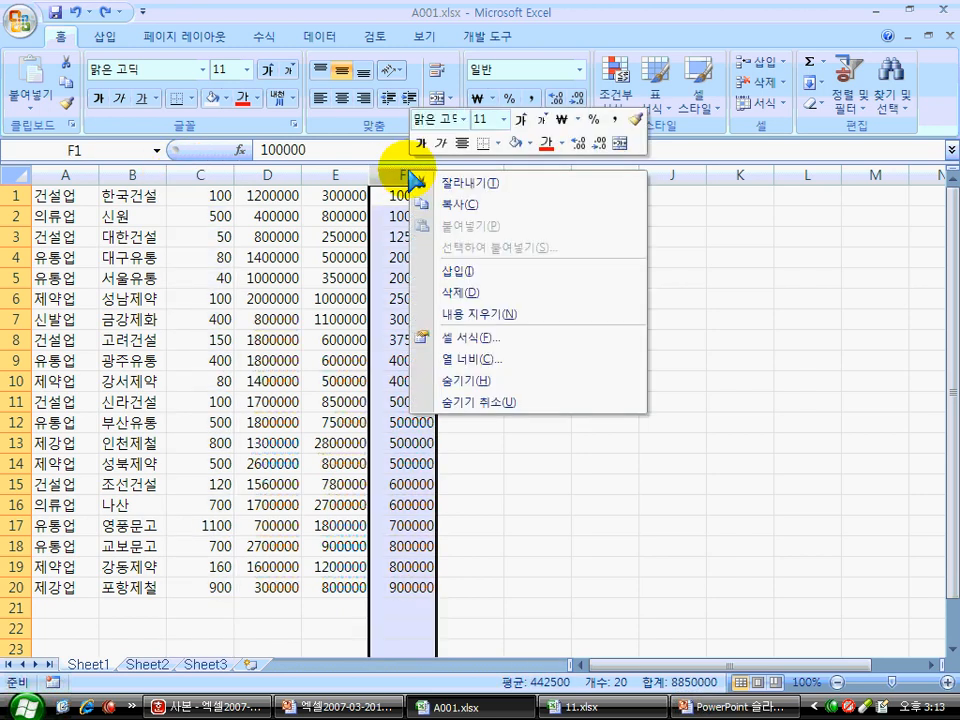
left_click(430, 183)
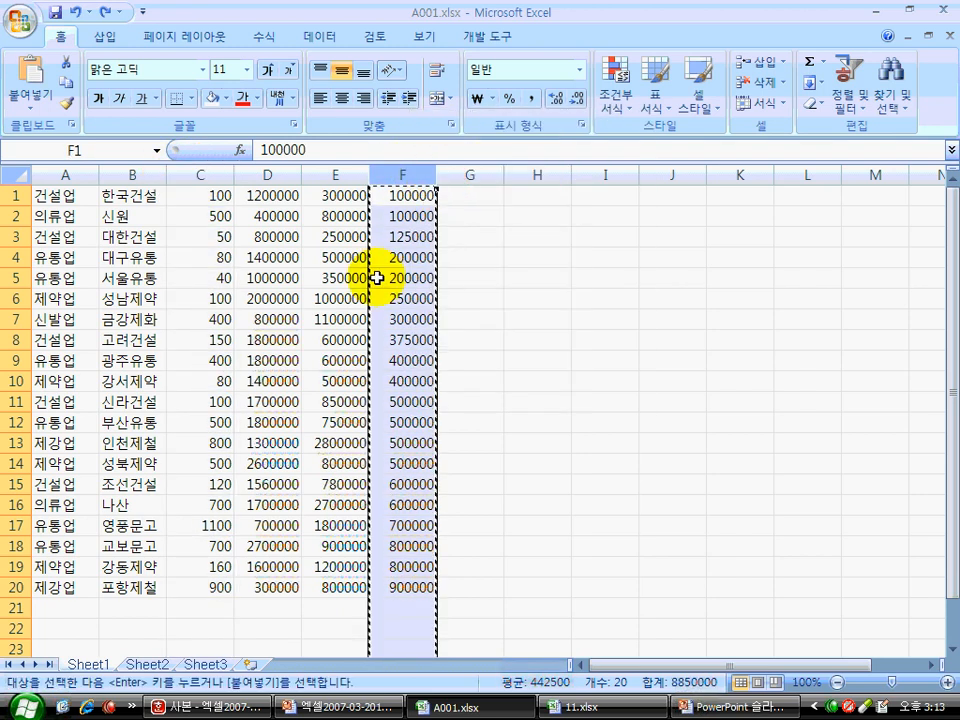
left_click(195, 175)
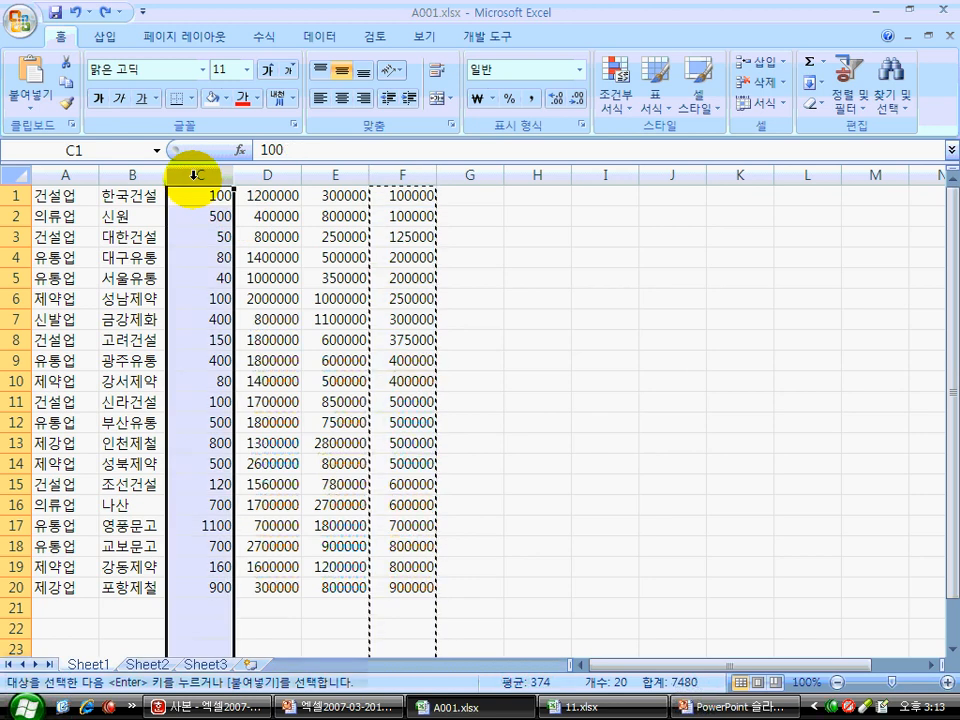
right_click(195, 175)
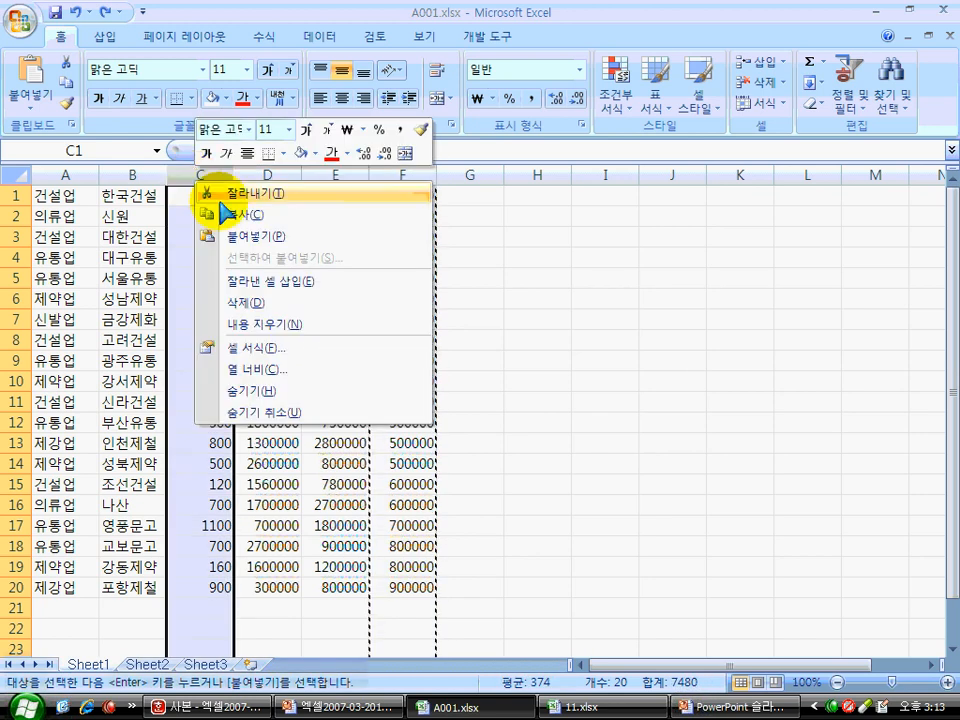
left_click(274, 292)
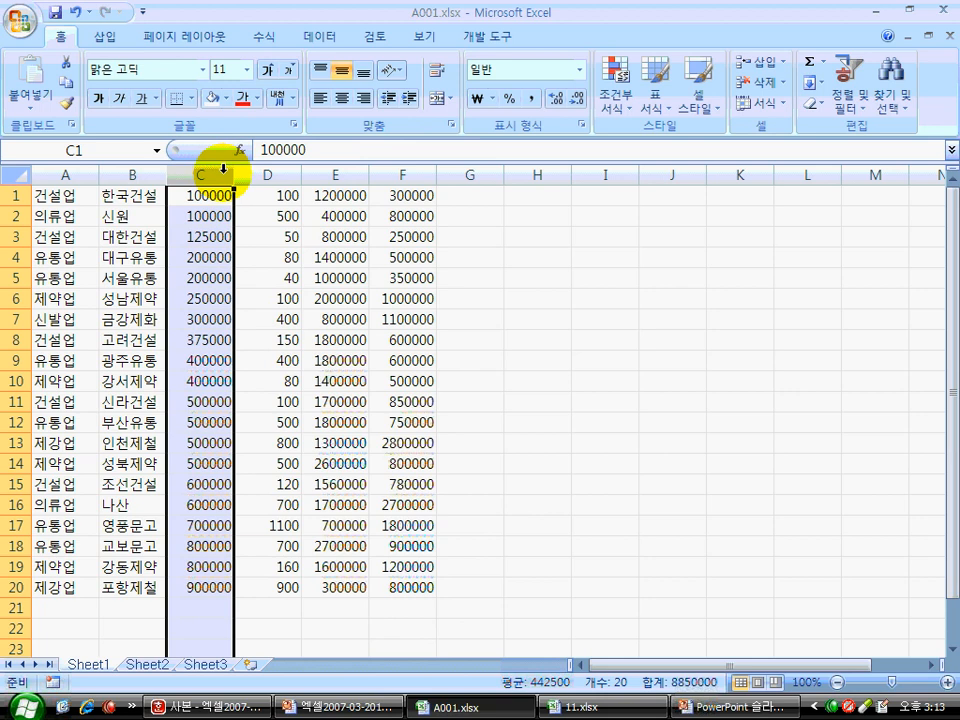
left_click(72, 12)
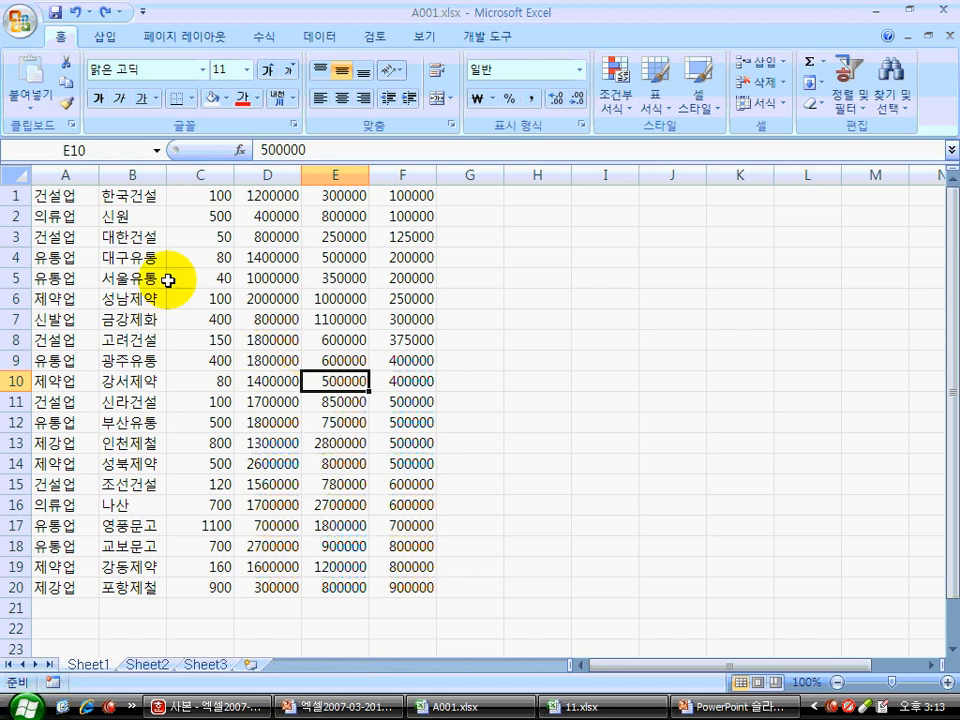
left_click_drag(50, 195, 397, 588)
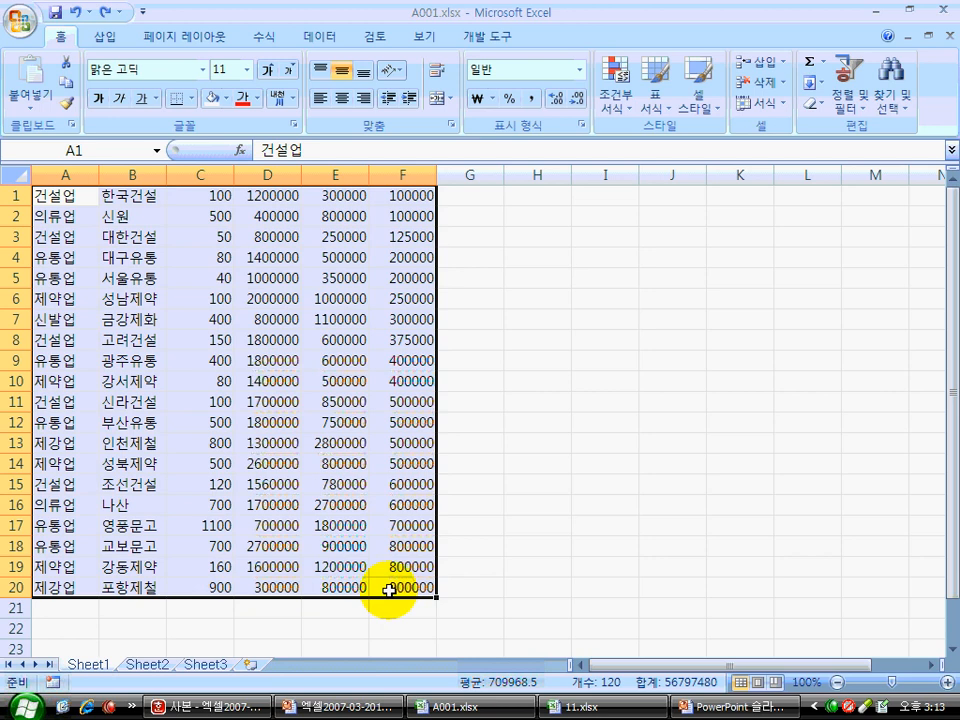
left_click(10, 422)
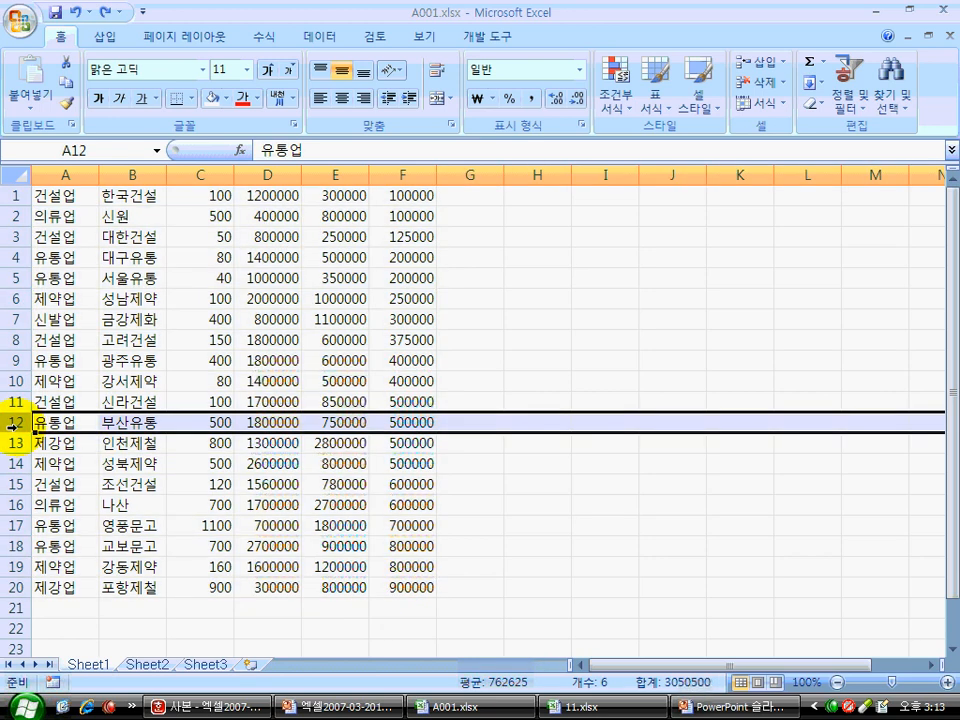
left_click(147, 443)
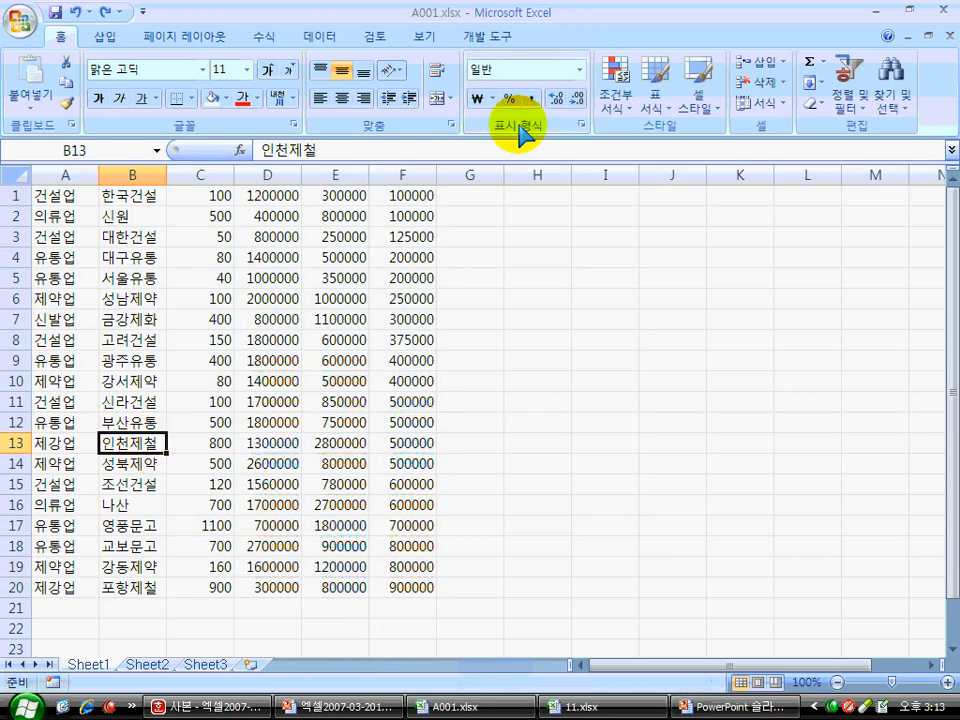
left_click(397, 168)
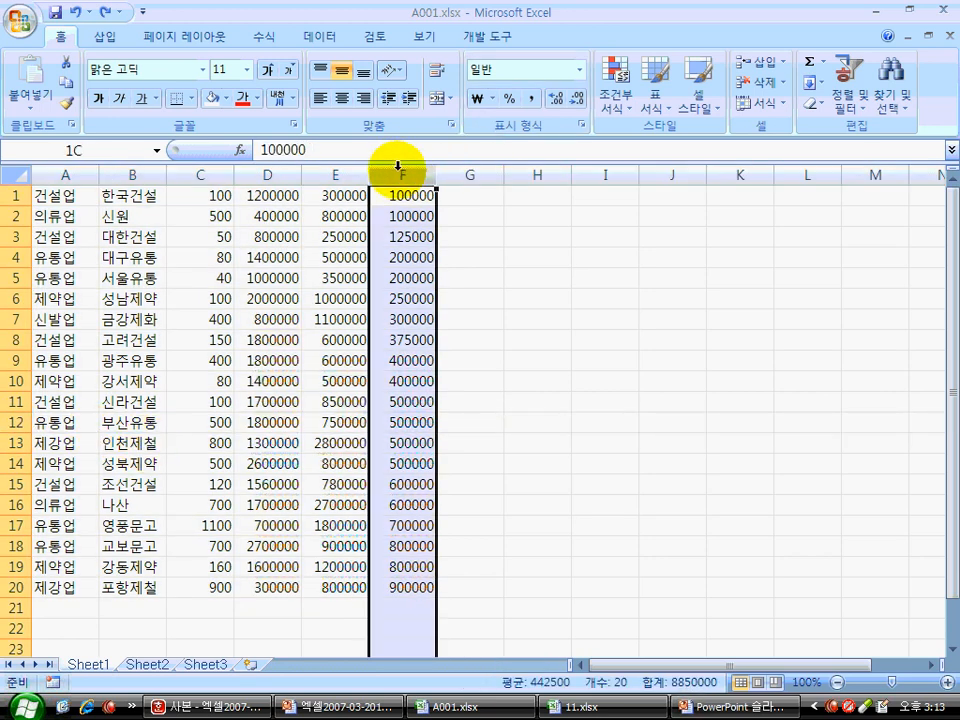
left_click(206, 177)
left_click(401, 167)
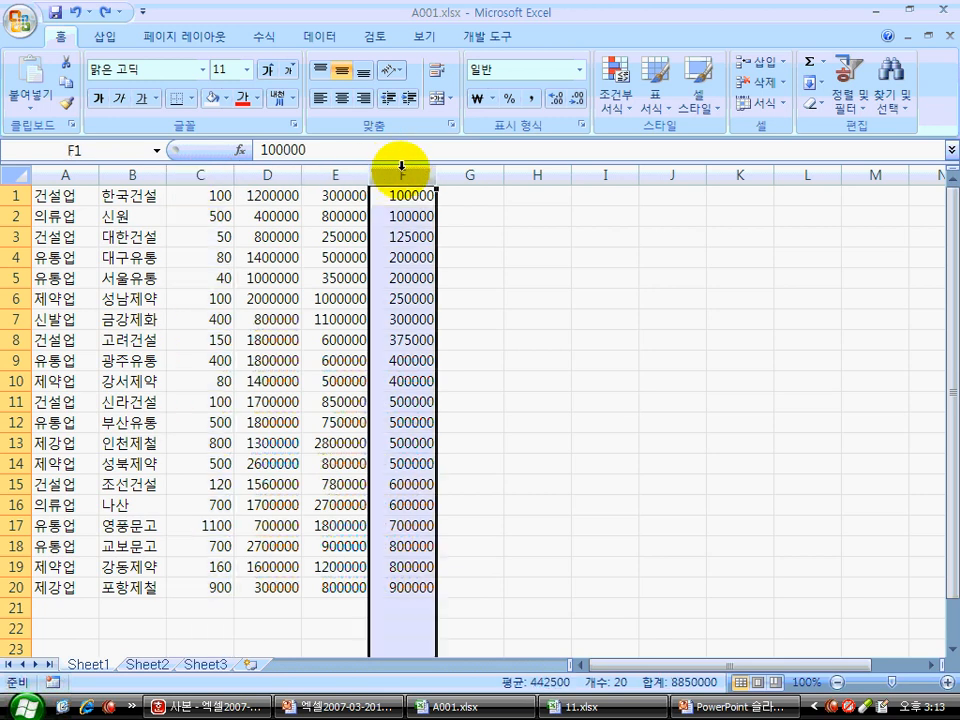
left_click(332, 375)
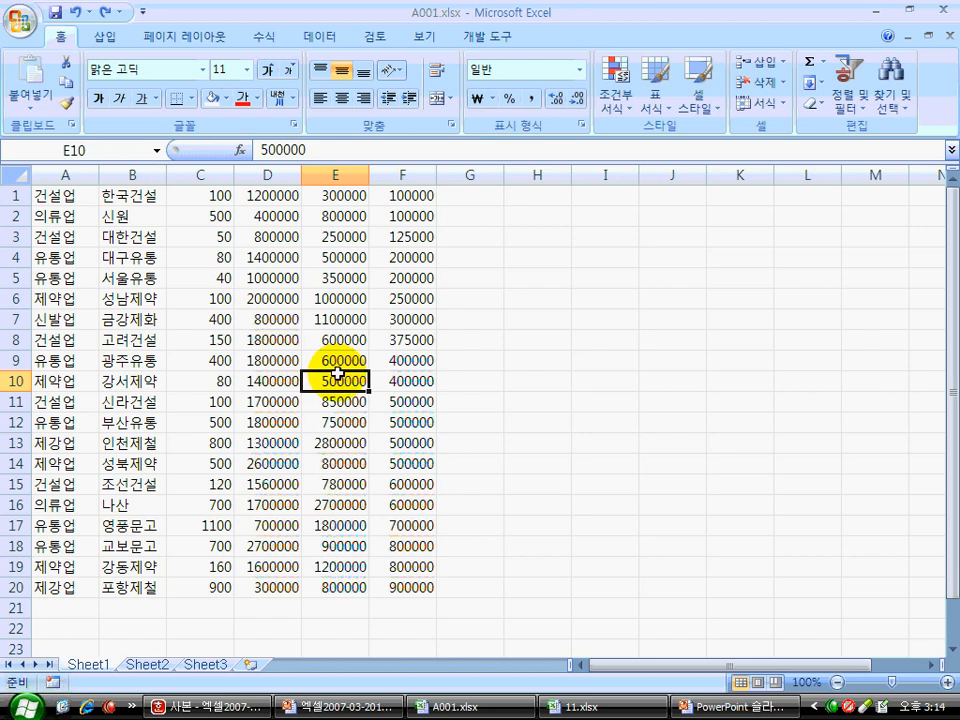
right_click(275, 296)
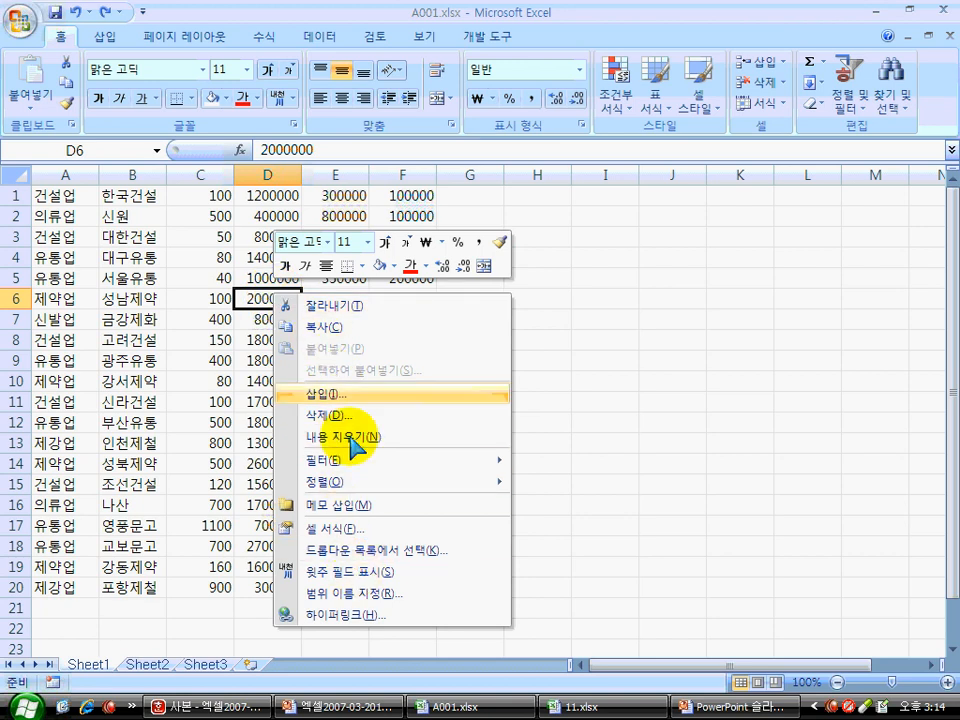
left_click(228, 359)
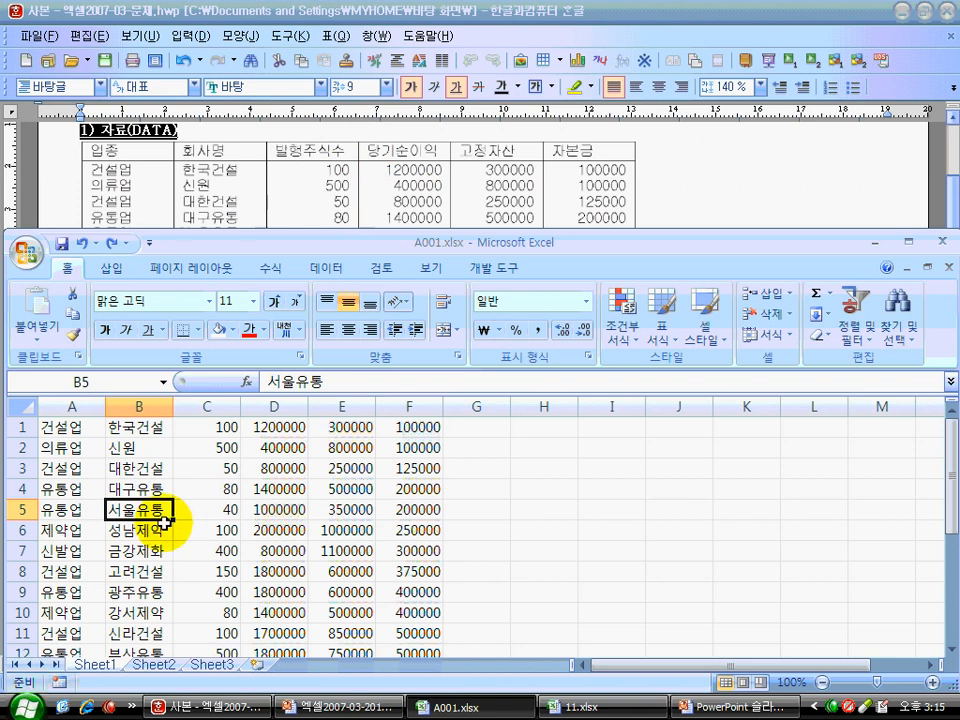
Insert a blank row above the first data row for the column headings.
left_click(85, 505)
left_click(21, 426)
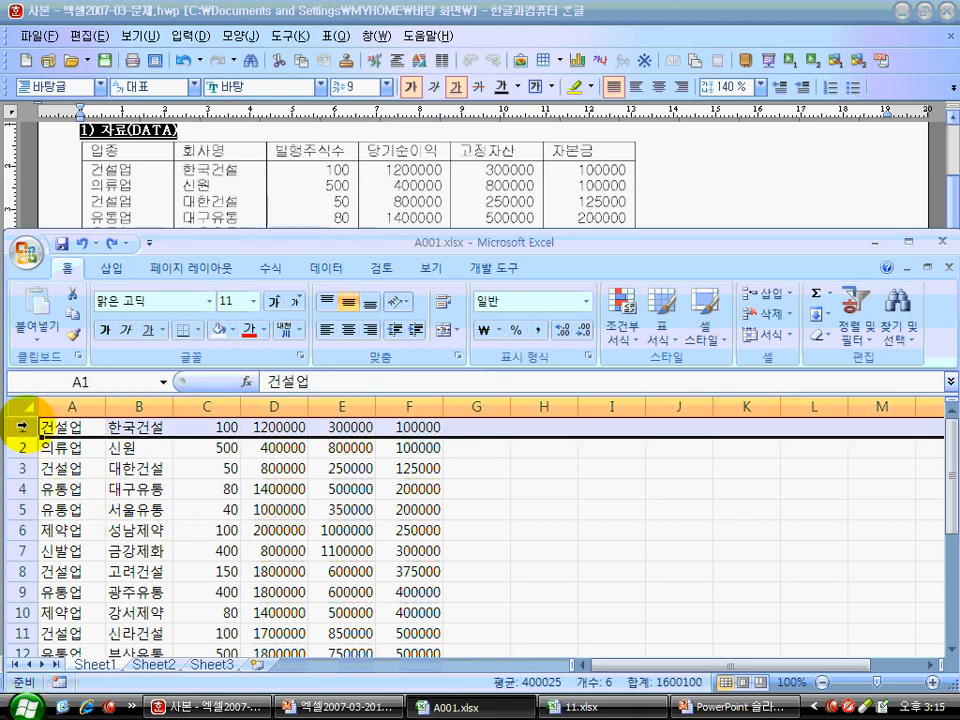
right_click(21, 426)
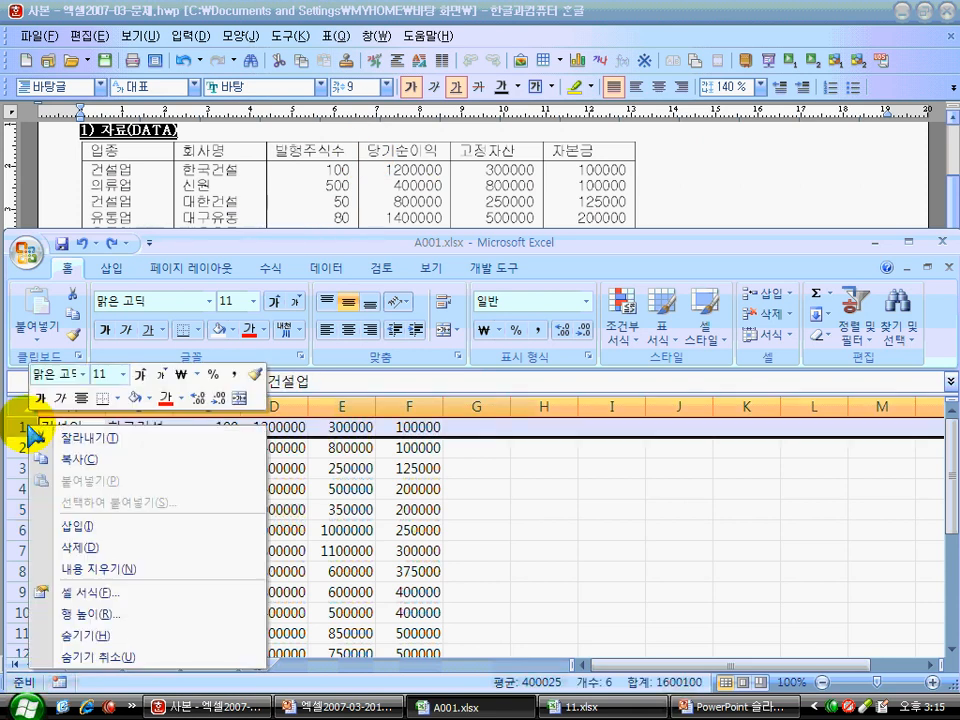
left_click(80, 525)
left_click(146, 527)
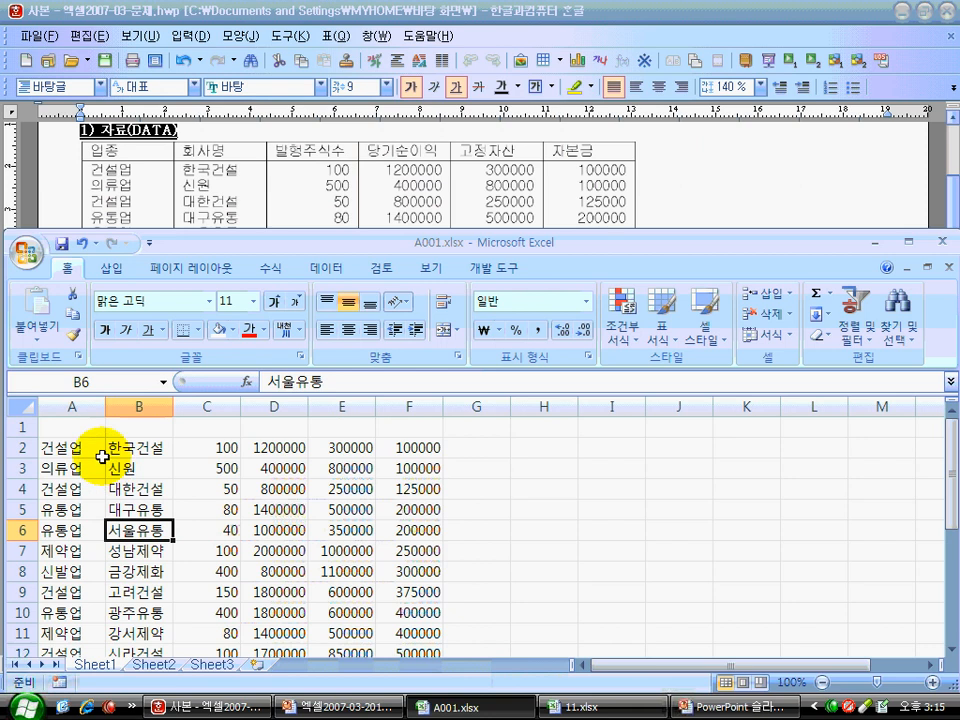
Enter the heading 업종 in cell A1.
key("ctrl+Home")
type("d")
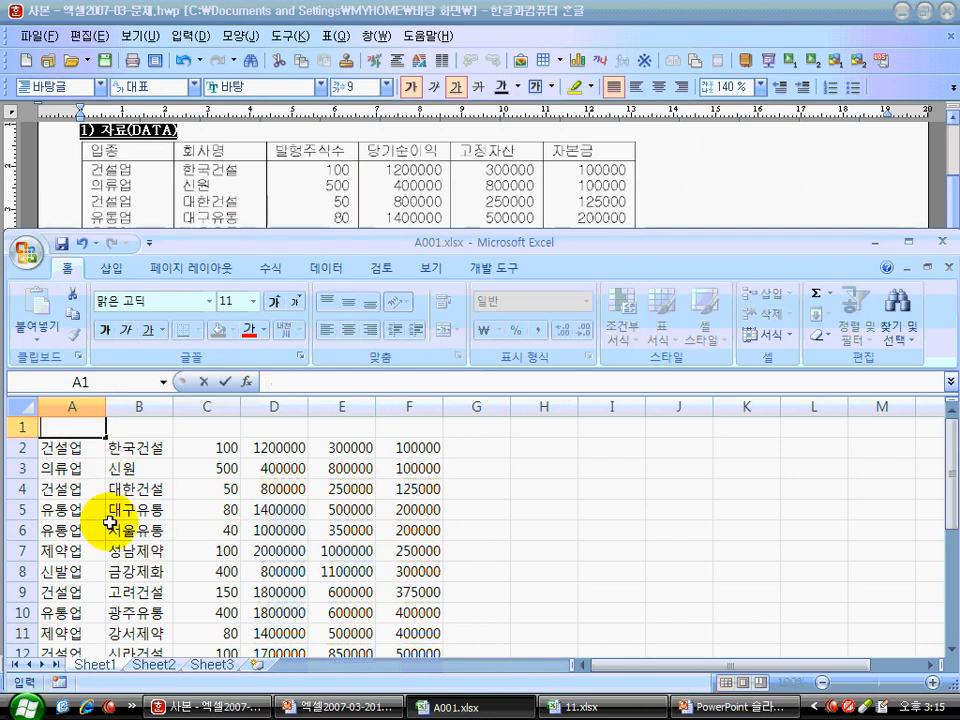
type("보")
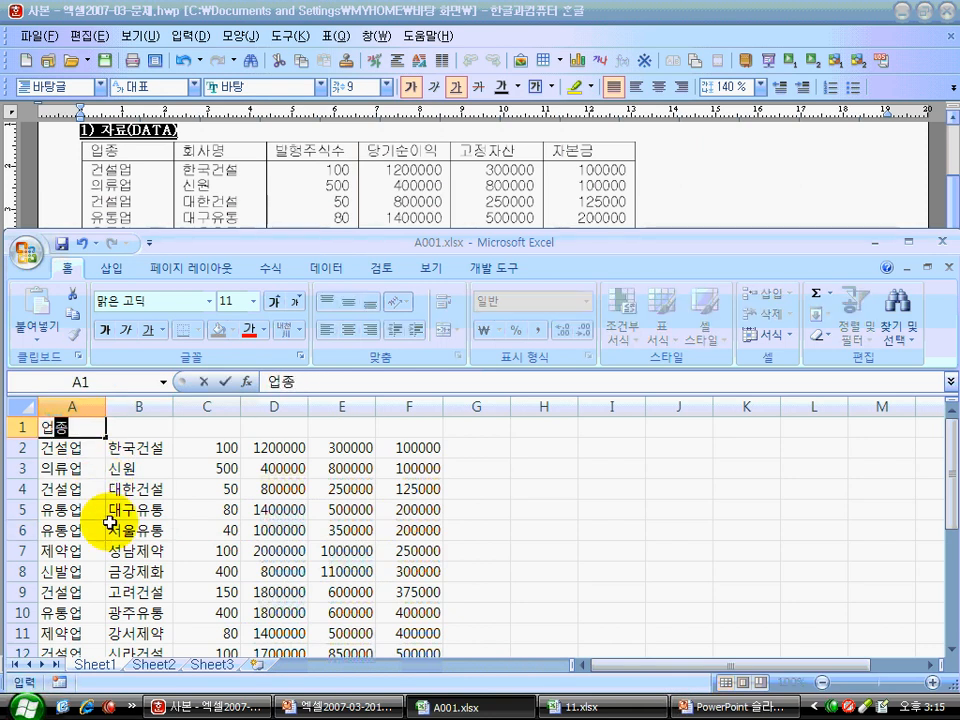
key("Tab")
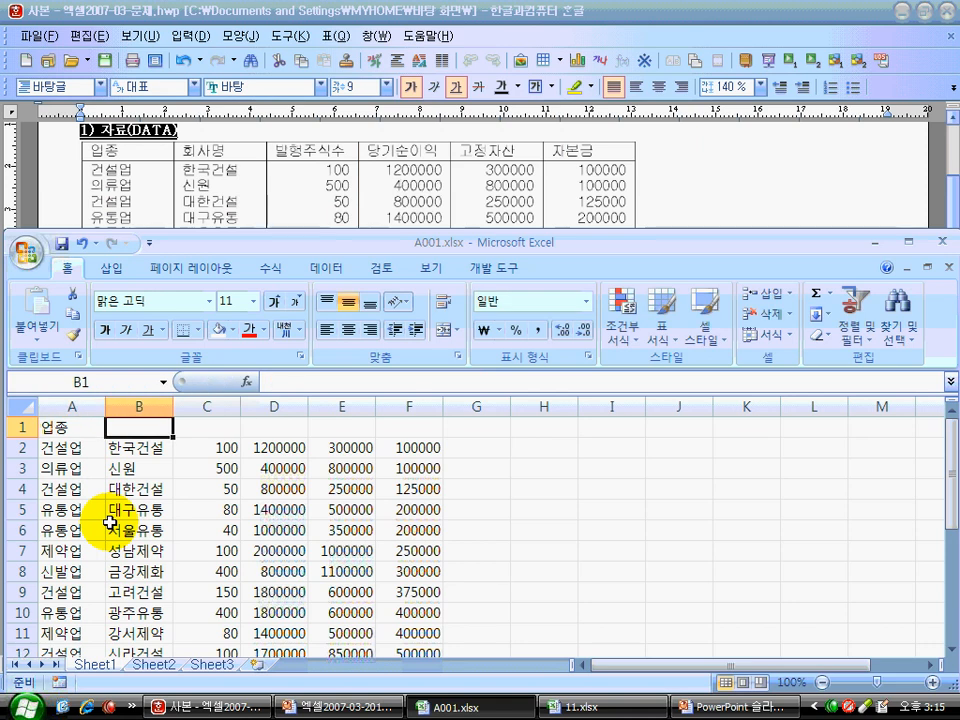
left_click(90, 425)
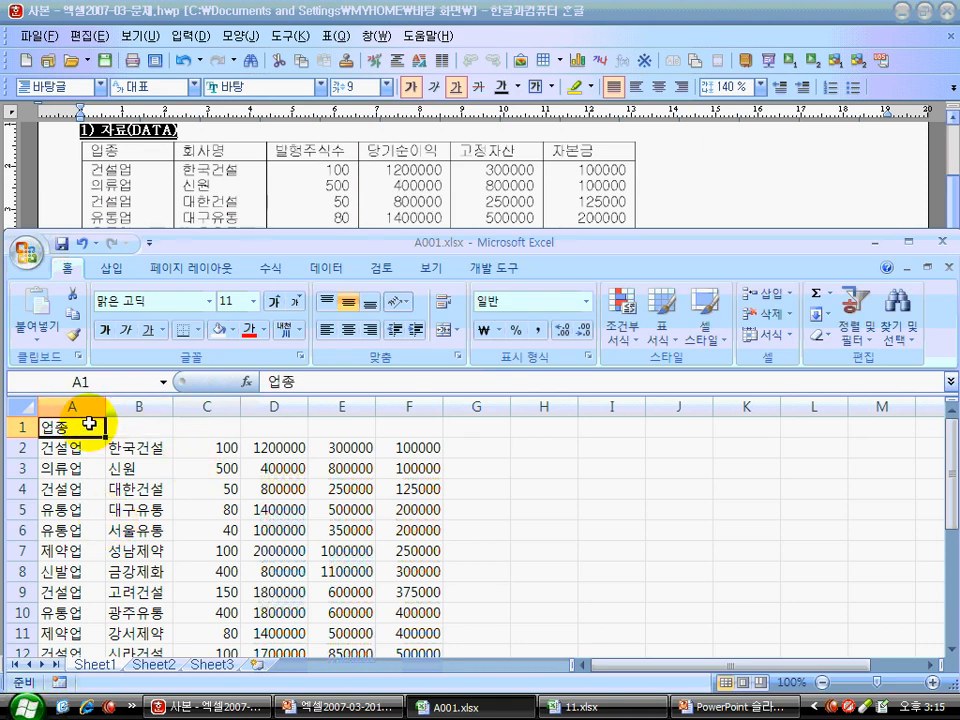
left_click(139, 426)
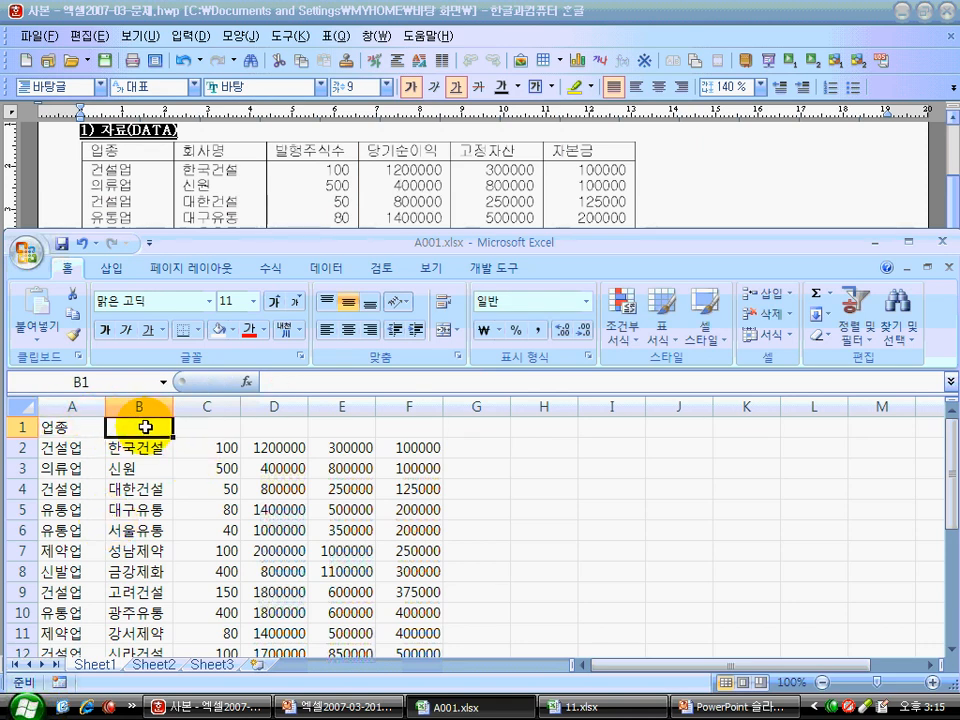
left_click(80, 425)
left_click(122, 421)
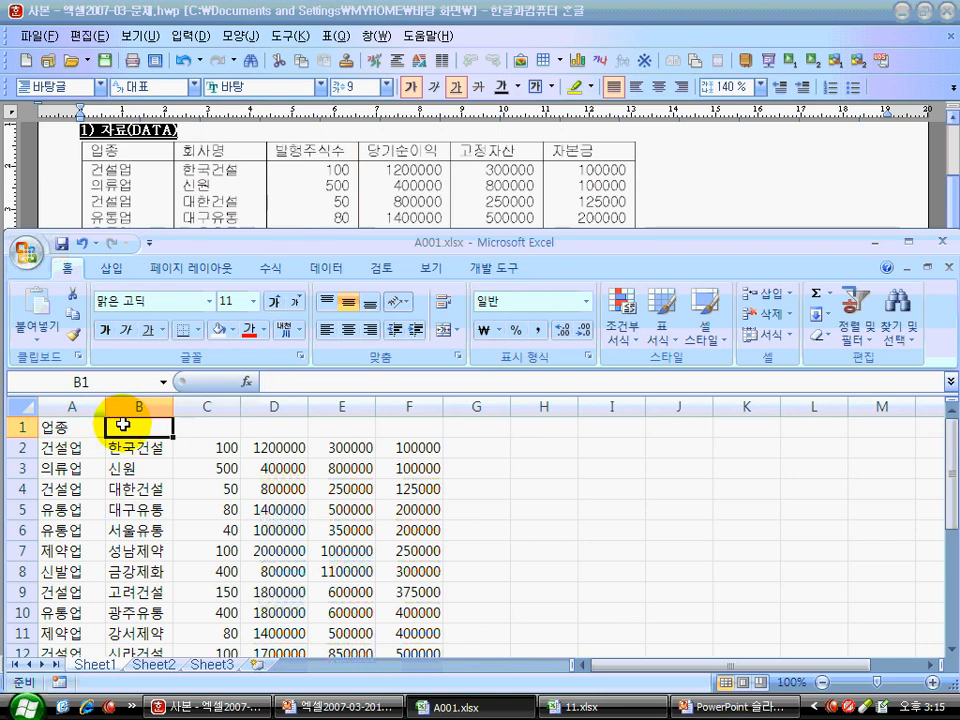
left_click(83, 434)
key("Right")
key("Right")
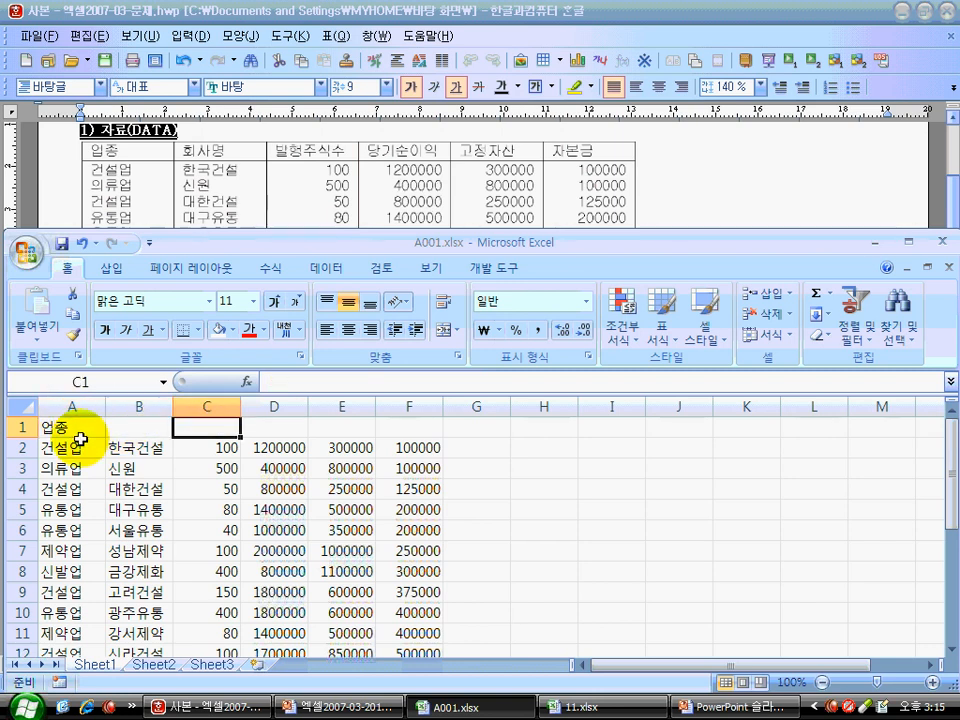
key("Right")
key("Home")
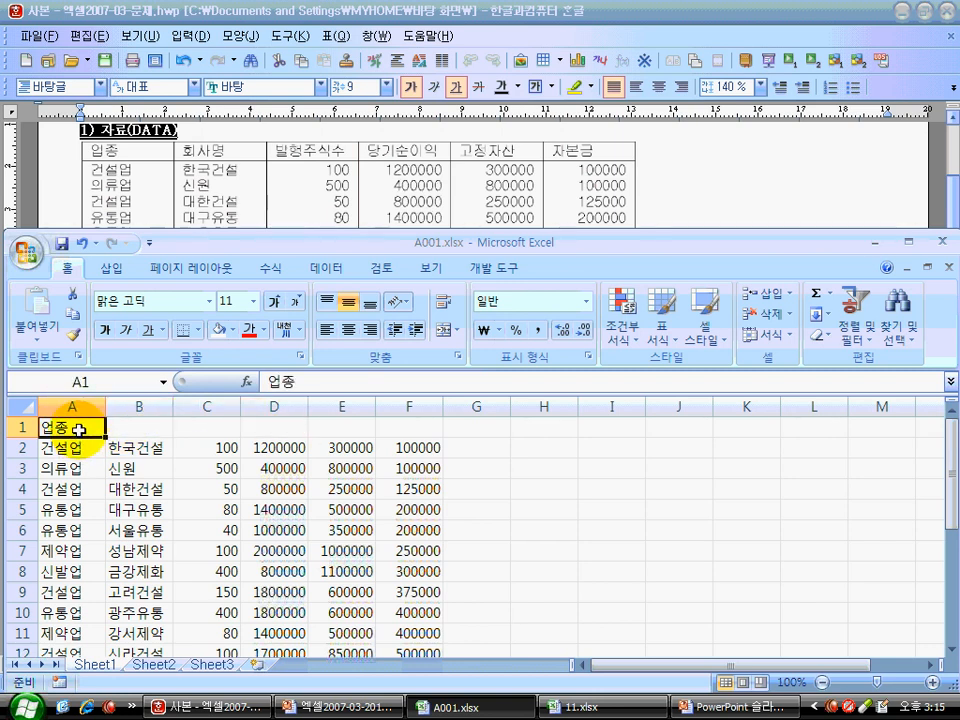
key("Right")
key("Right")
key("Down")
key("Down")
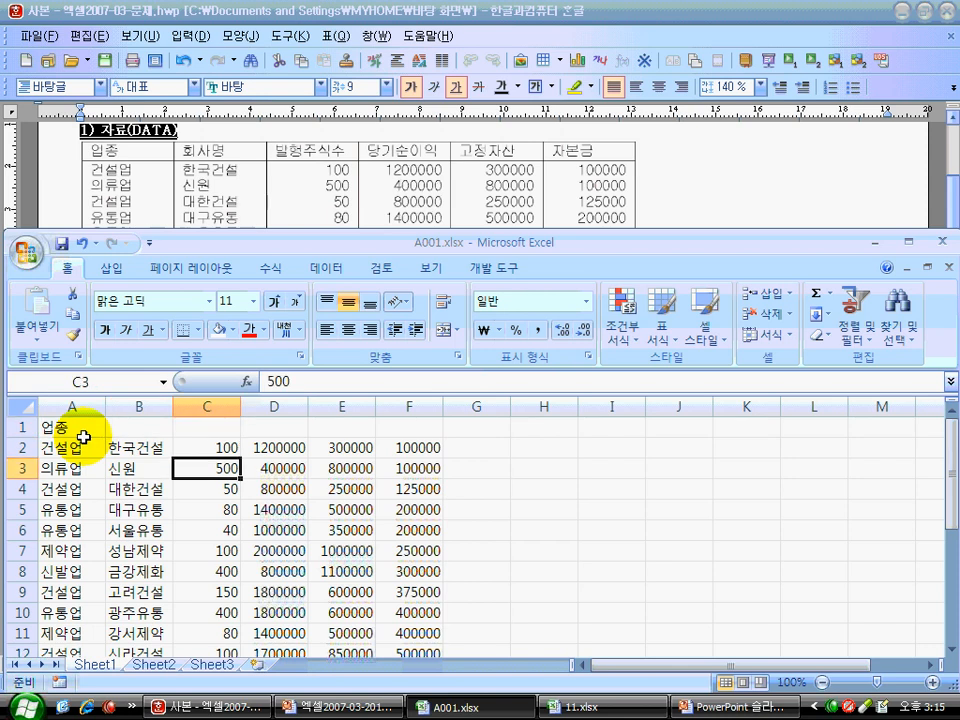
key("Right")
key("Right")
key("Down")
key("Up")
key("Up")
key("Up")
key("Left")
key("Left")
key("Home")
key("Down")
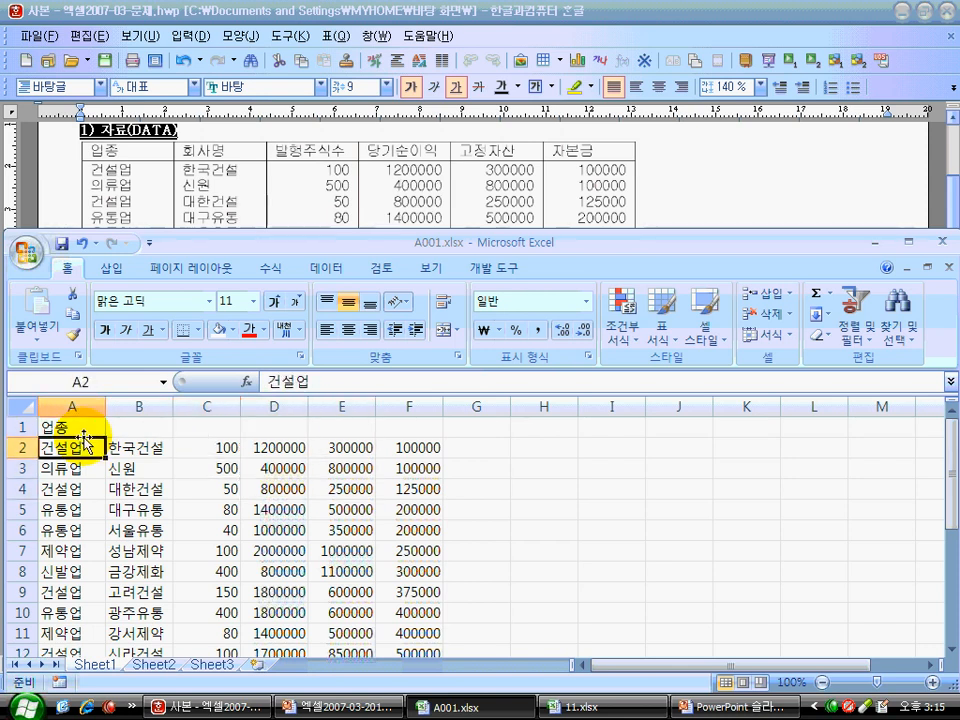
key("Down")
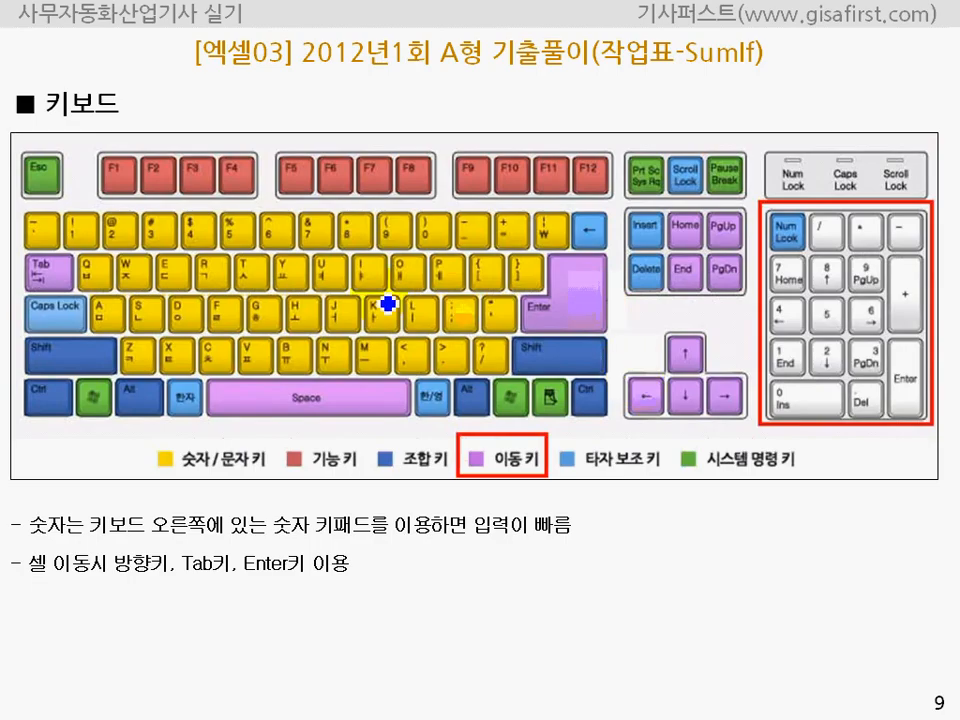
mouse_move(66, 152)
left_mouse_down()
mouse_move(54, 137)
mouse_move(24, 189)
mouse_move(82, 189)
left_mouse_up()
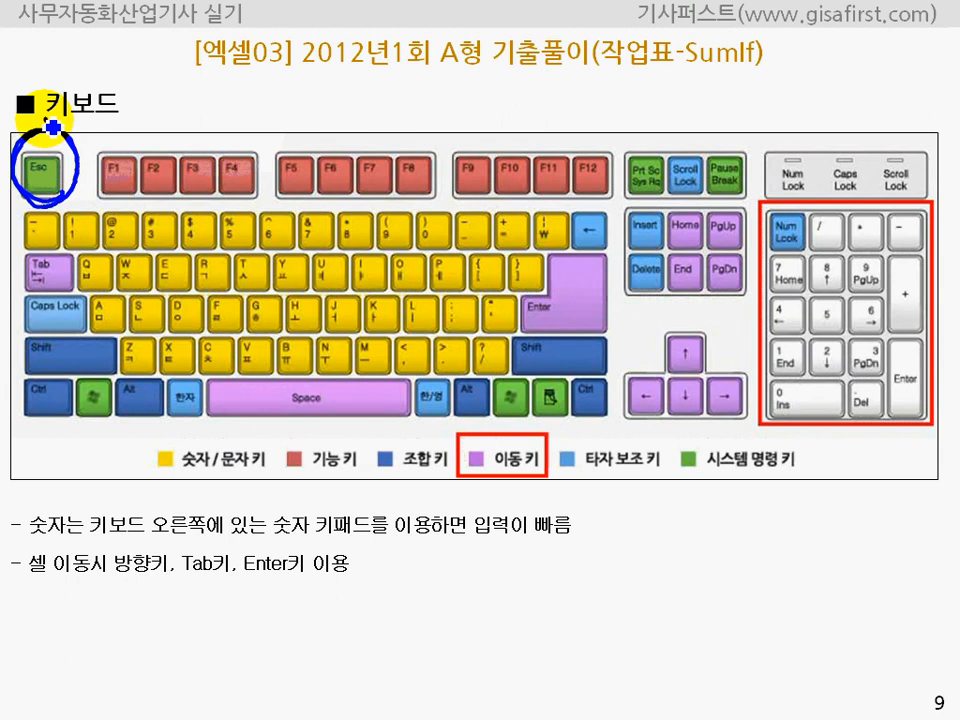
left_click_drag(46, 118, 48, 145)
left_click_drag(35, 130, 67, 123)
mouse_move(71, 300)
left_mouse_down()
mouse_move(26, 272)
mouse_move(67, 288)
left_mouse_up()
left_click_drag(185, 93, 278, 86)
left_click_drag(255, 78, 262, 100)
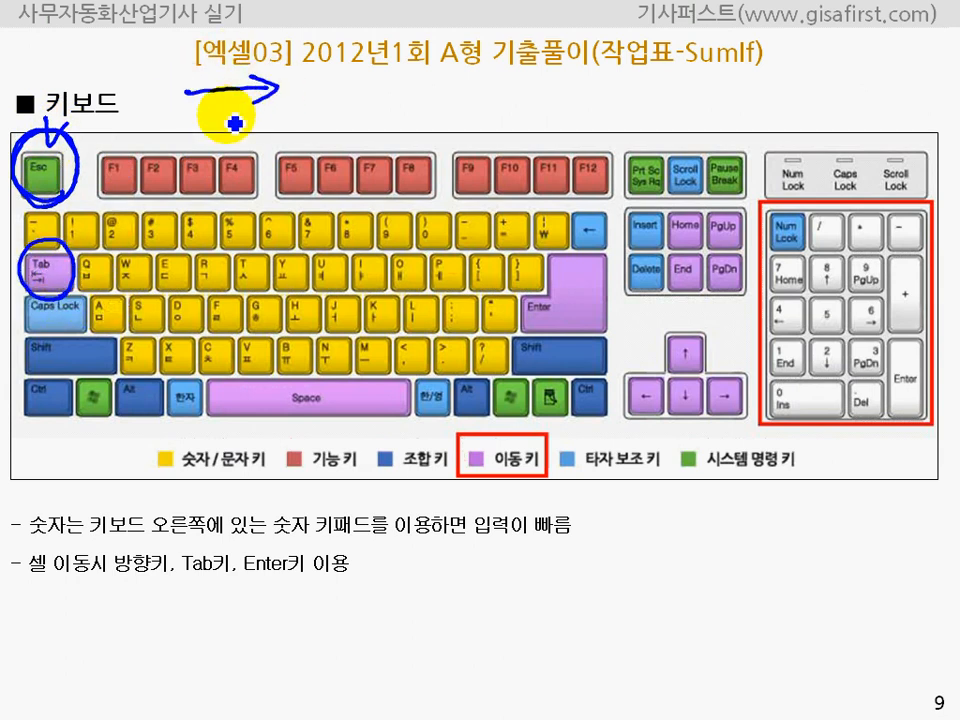
mouse_move(711, 414)
left_mouse_down()
mouse_move(701, 429)
mouse_move(634, 343)
mouse_move(760, 390)
mouse_move(718, 381)
mouse_move(738, 402)
left_mouse_up()
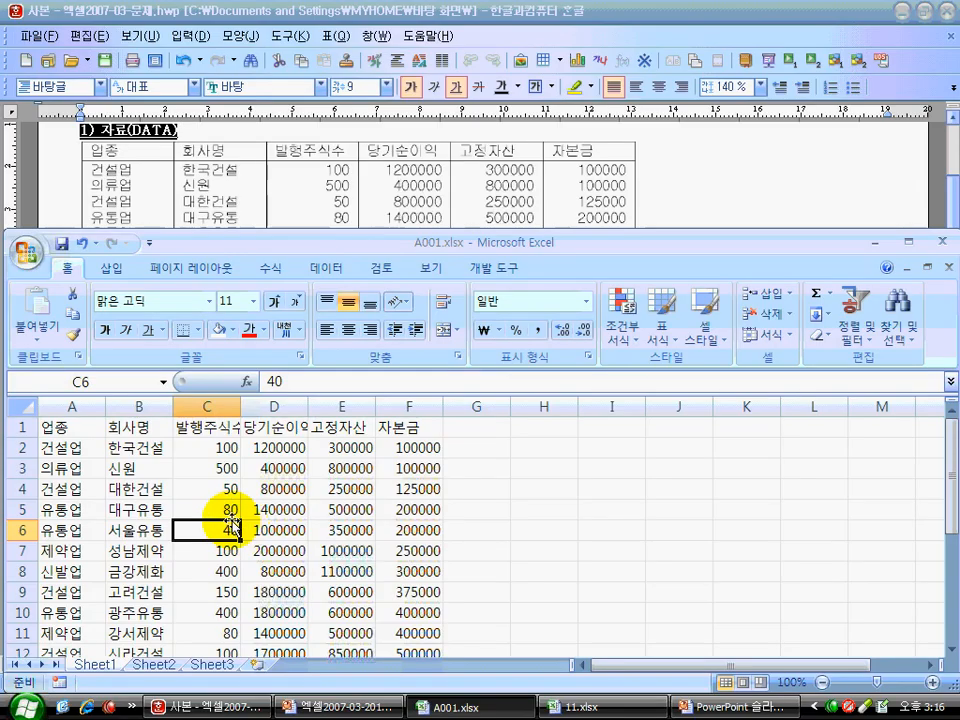
Check whether the headings in C1, D1 and E1 fit within their column widths.
left_click(73, 405)
left_click_drag(73, 405, 311, 399)
left_click(258, 488)
left_click(218, 432)
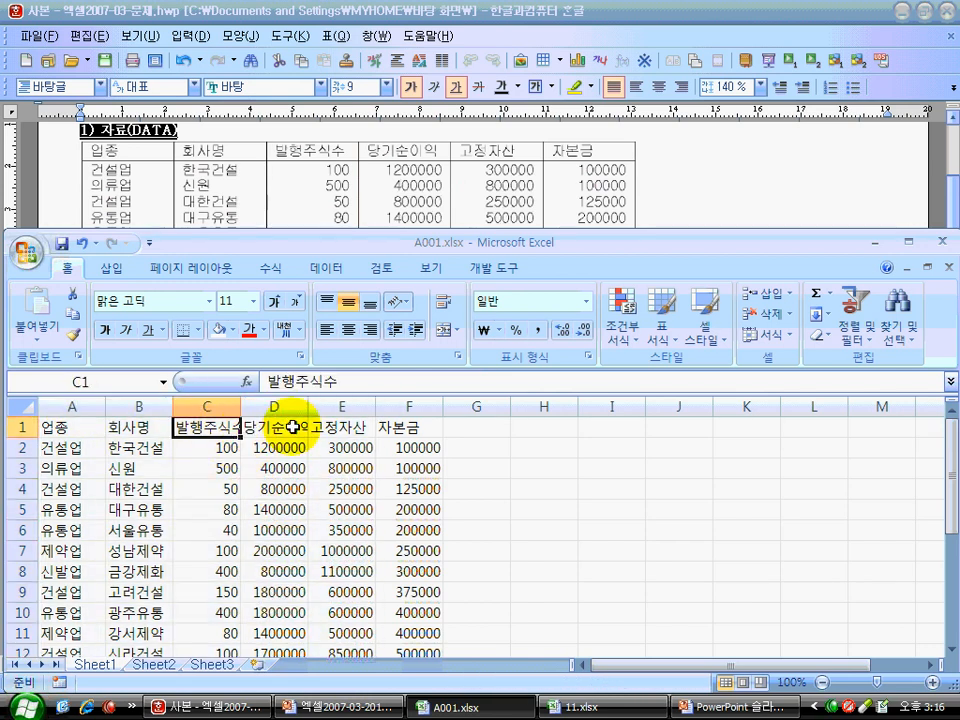
left_click(280, 426)
left_click(318, 427)
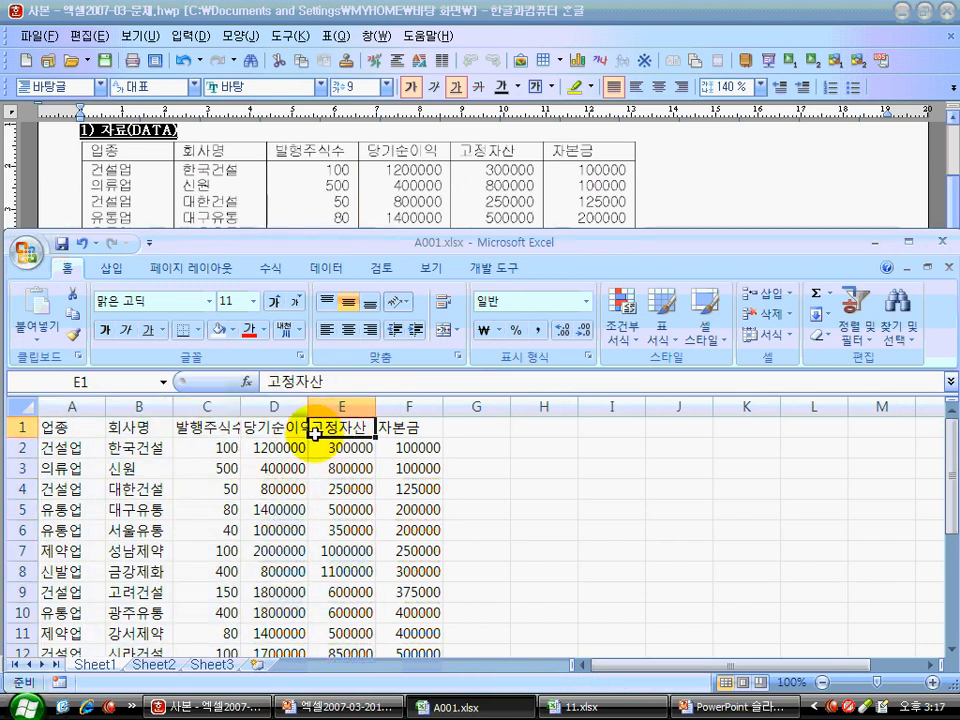
left_click(285, 427)
left_click(227, 427)
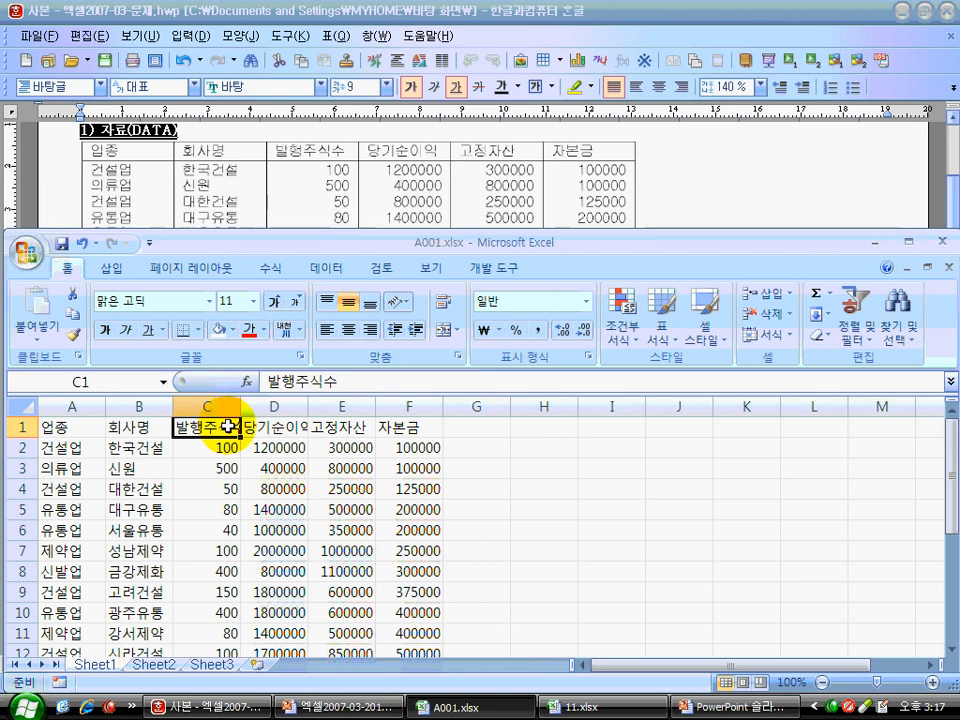
AutoFit the widths of columns A to F to their contents.
left_click(82, 405)
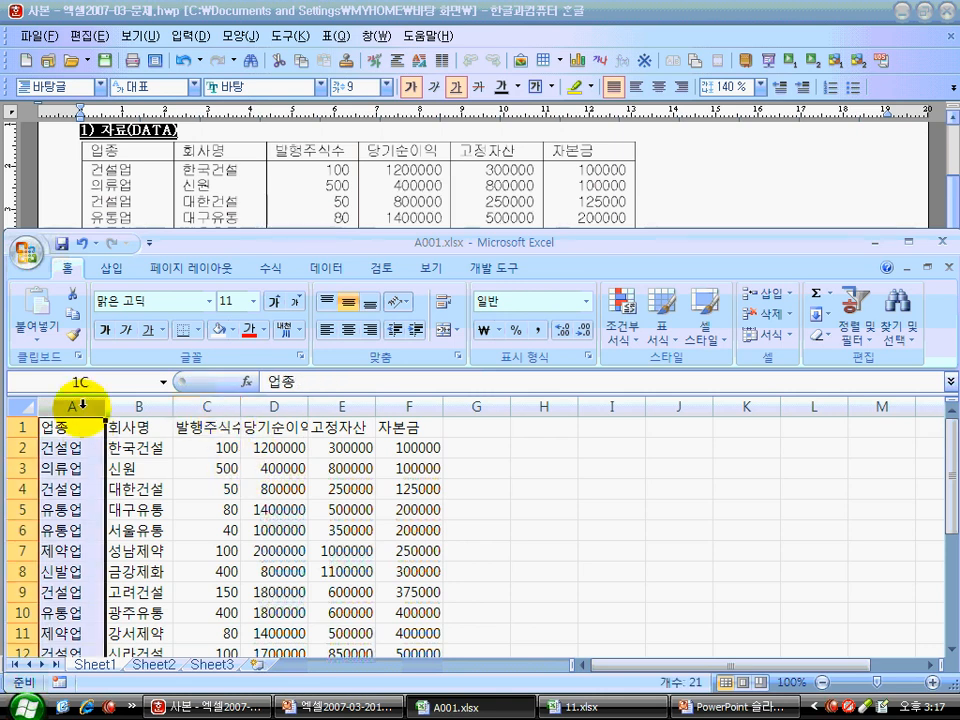
left_click_drag(82, 405, 409, 405)
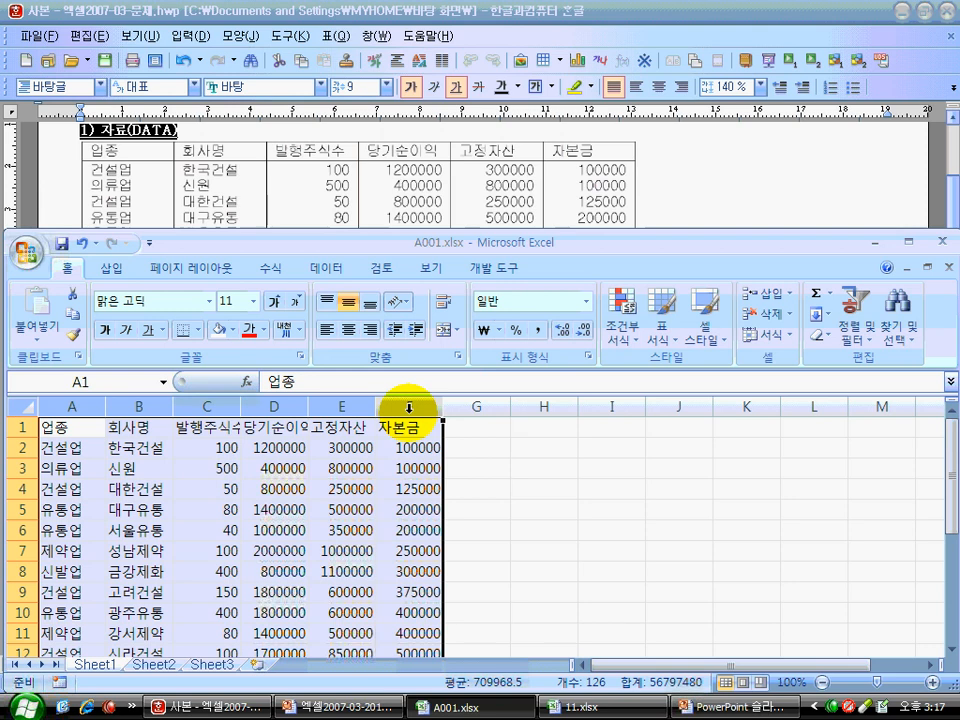
double_click(306, 405)
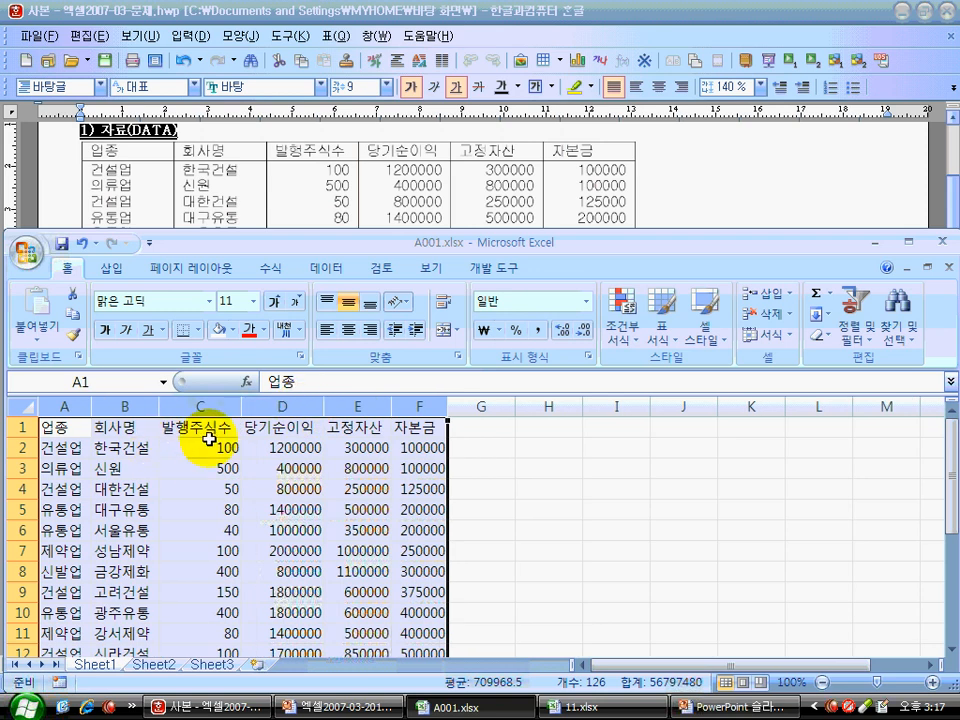
left_click(376, 457)
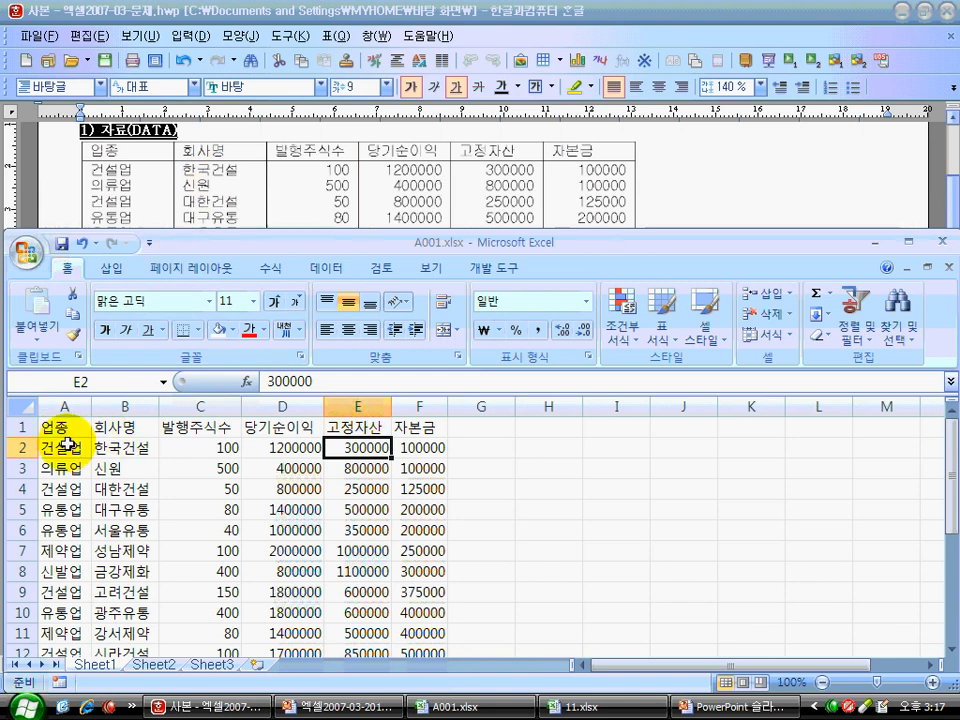
left_click_drag(60, 450, 400, 612)
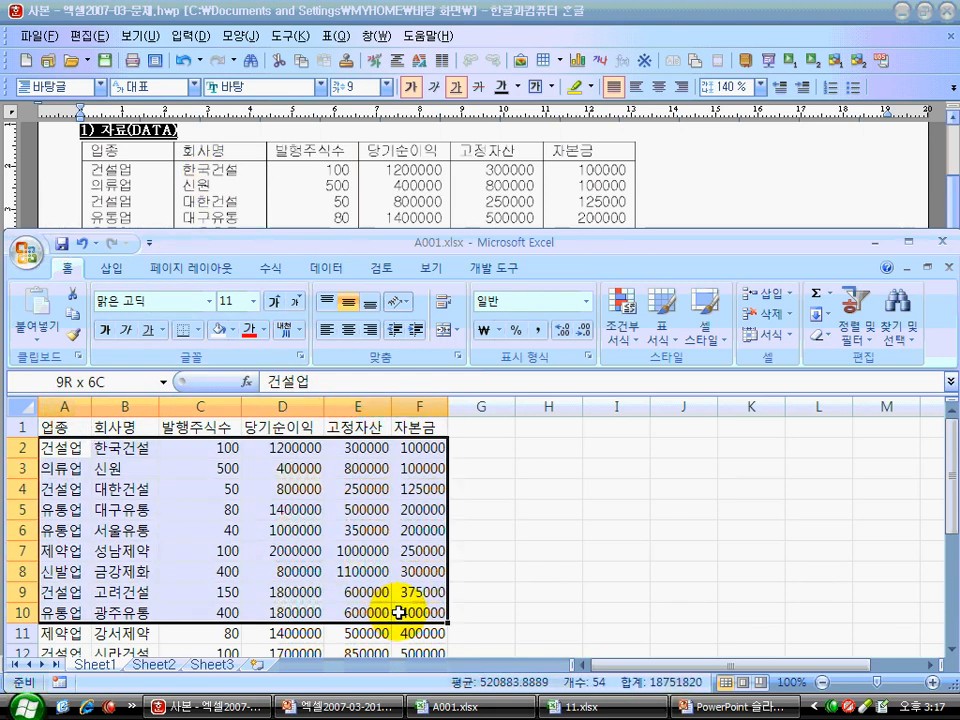
left_click_drag(78, 449, 75, 606)
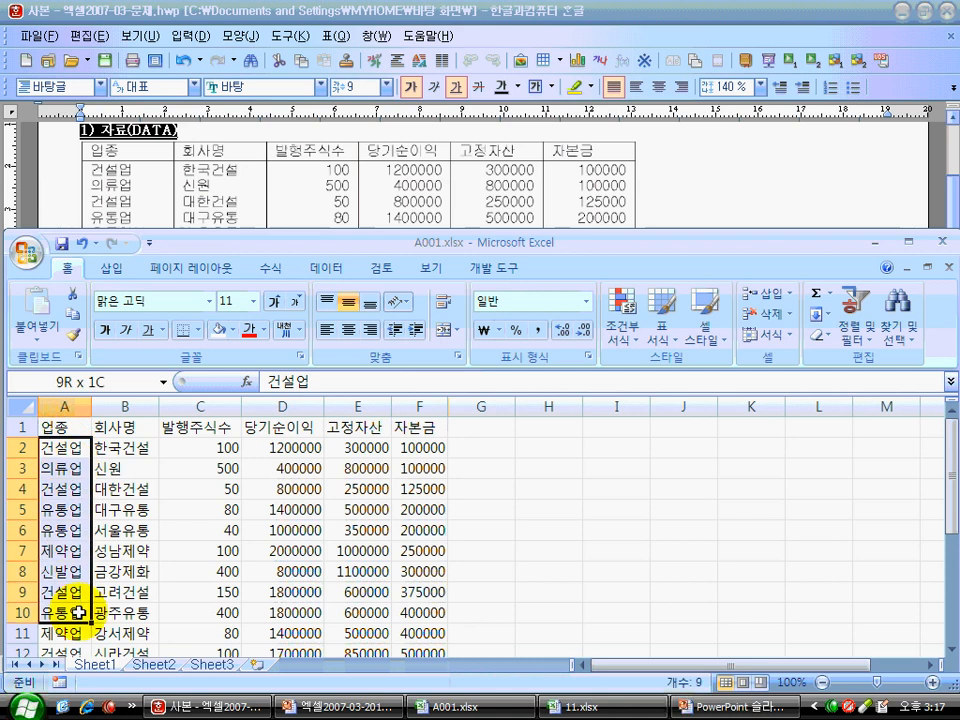
left_click_drag(122, 448, 124, 633)
left_click_drag(200, 448, 196, 612)
left_click_drag(257, 450, 290, 612)
left_click_drag(354, 448, 358, 592)
left_click_drag(71, 452, 416, 452)
left_click(66, 466)
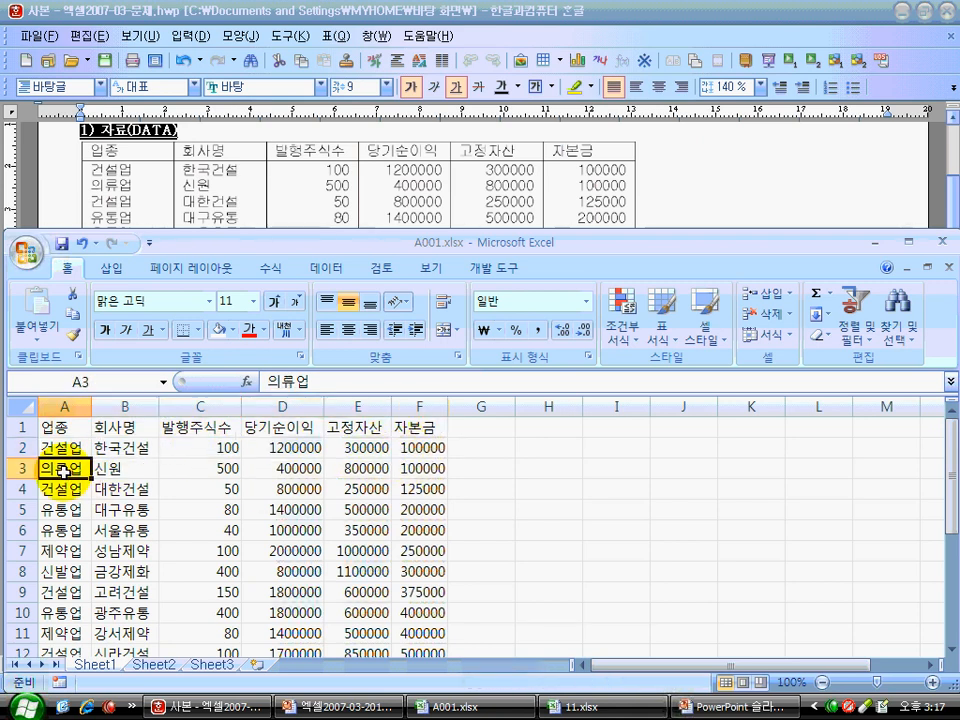
Examine the entered data across row 2 and down columns A to C.
left_click(66, 448)
left_click(113, 450)
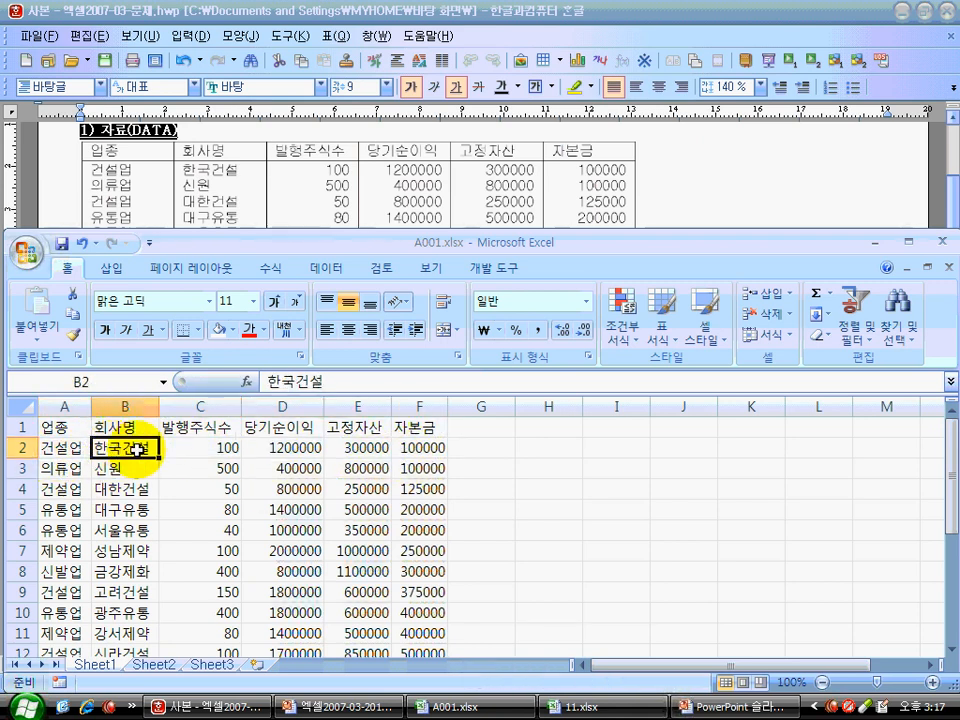
left_click(204, 452)
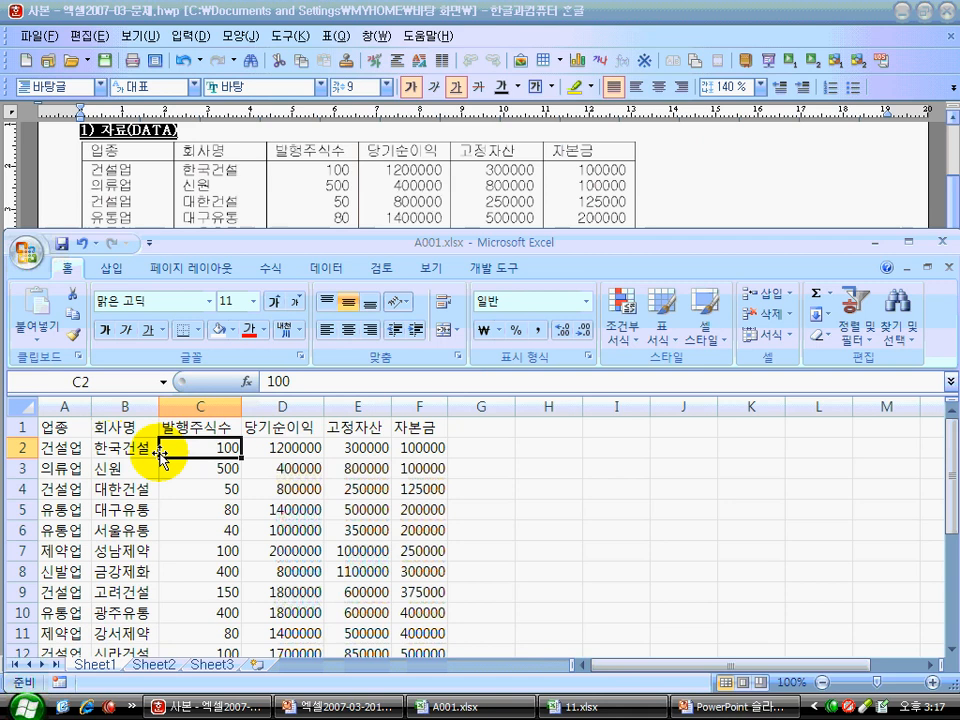
left_click(72, 449)
left_click(128, 449)
left_click(210, 450)
left_click(273, 451)
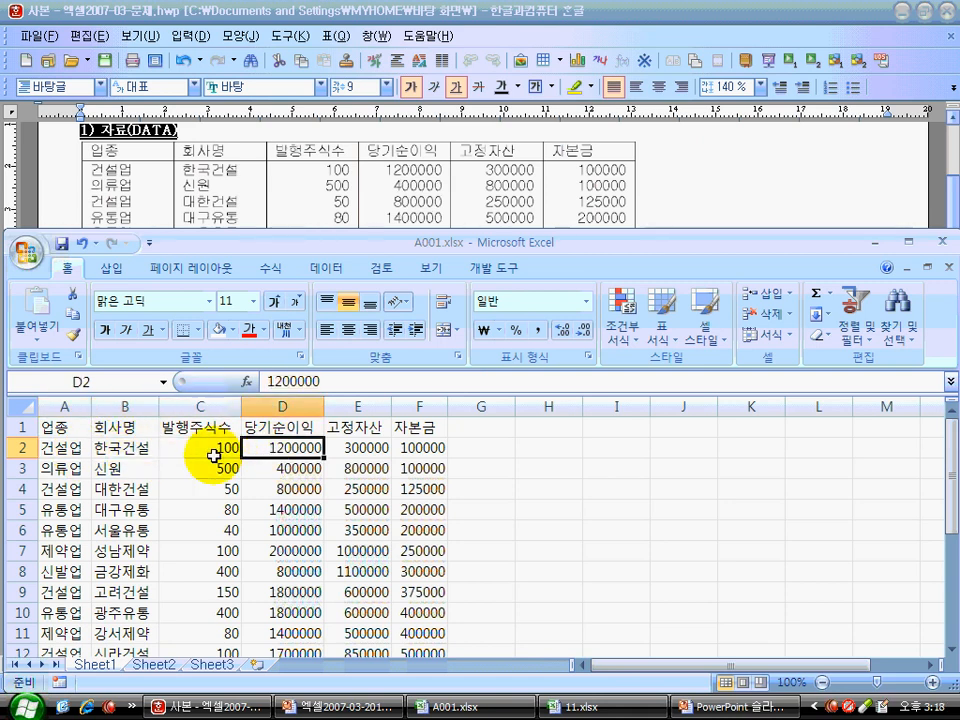
left_click_drag(62, 450, 62, 612)
left_click_drag(135, 452, 130, 572)
left_click_drag(201, 454, 209, 587)
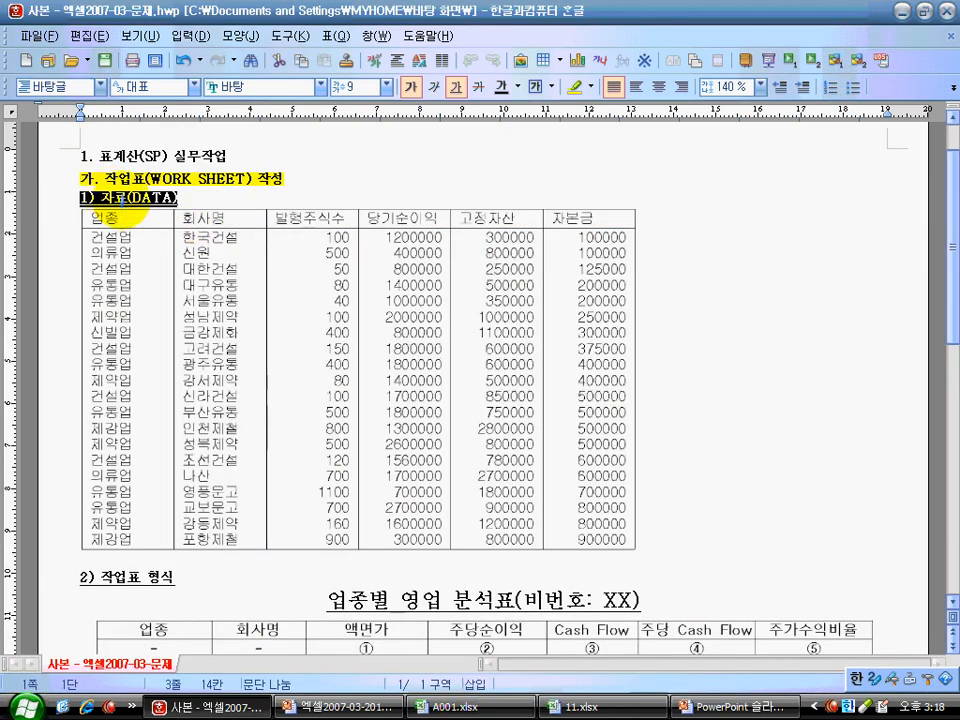
Review the worksheet format section and its title in the Hangul exam document.
left_click(127, 198)
scroll(161, 288, "down", 6)
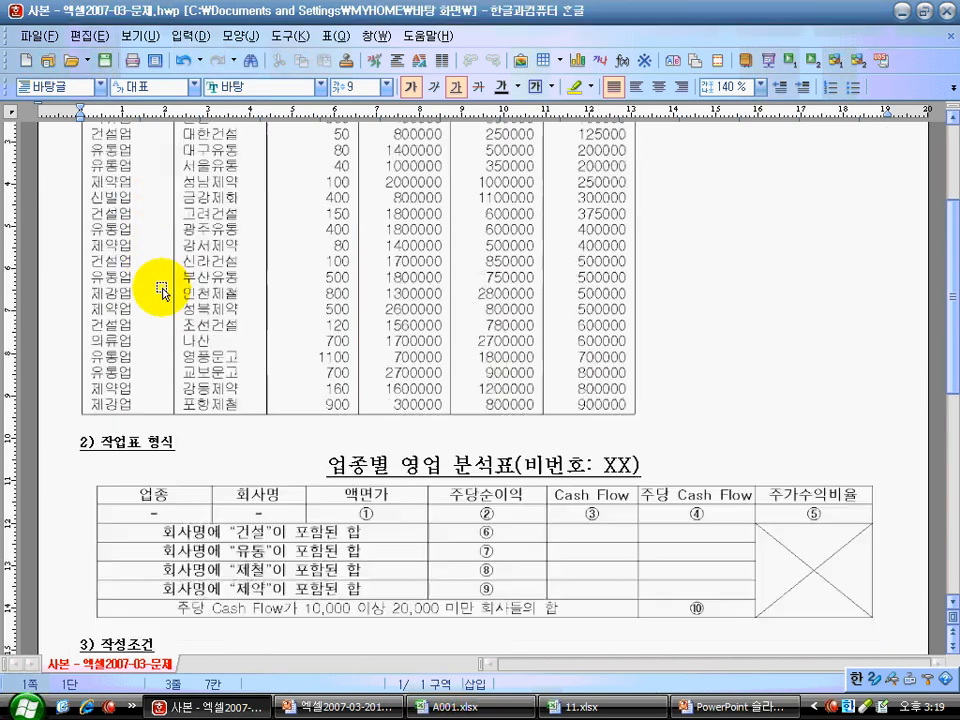
scroll(161, 292, "down", 1)
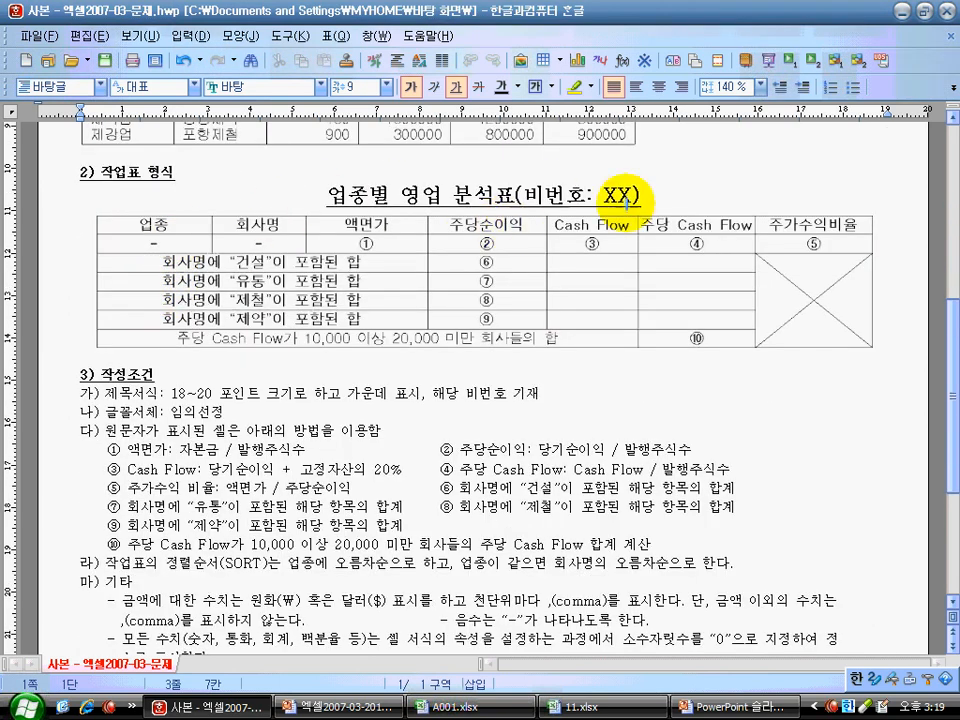
left_click(333, 199)
left_click_drag(333, 199, 640, 197)
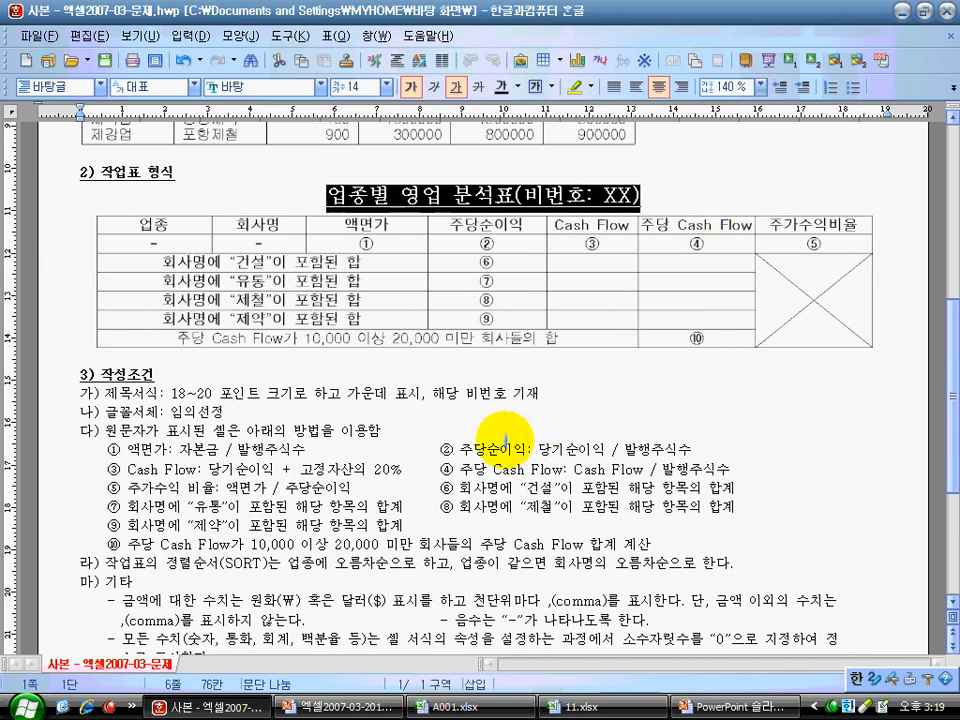
Switch to A001.xlsx in Excel and enter the headings 액면가 in G1 and 주당순이익 in H1.
key("alt+Tab")
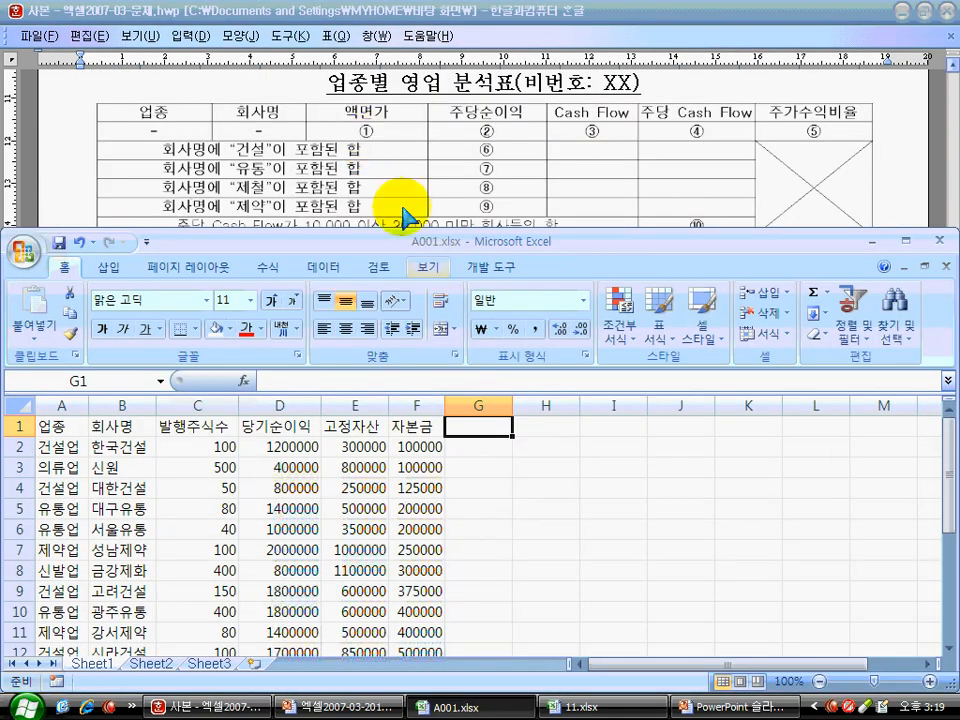
type("ㅇ")
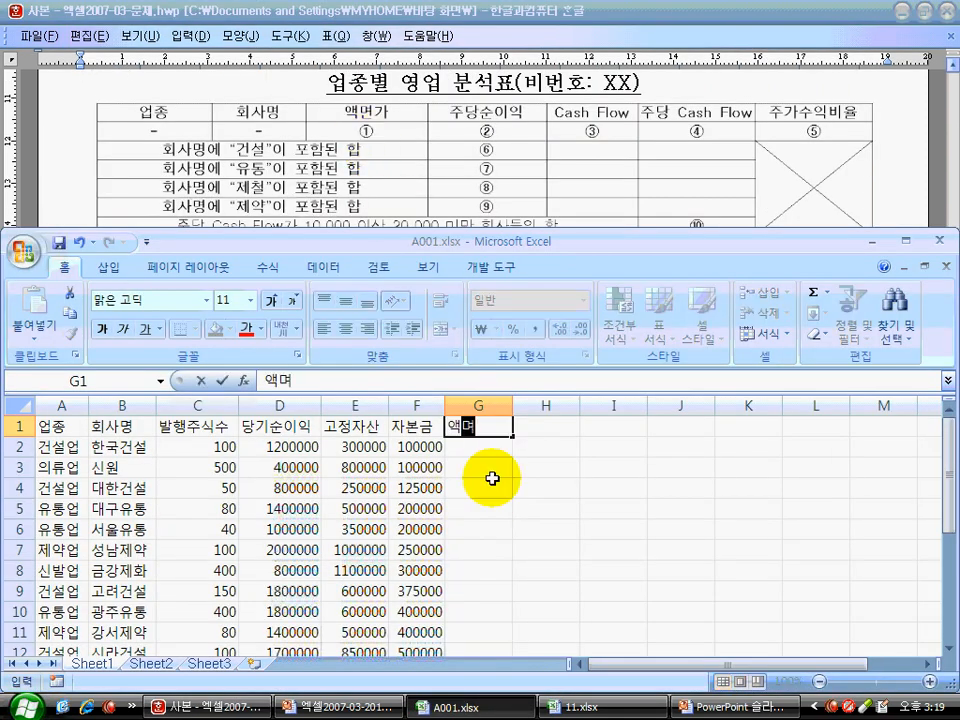
type("액면가")
key("Tab")
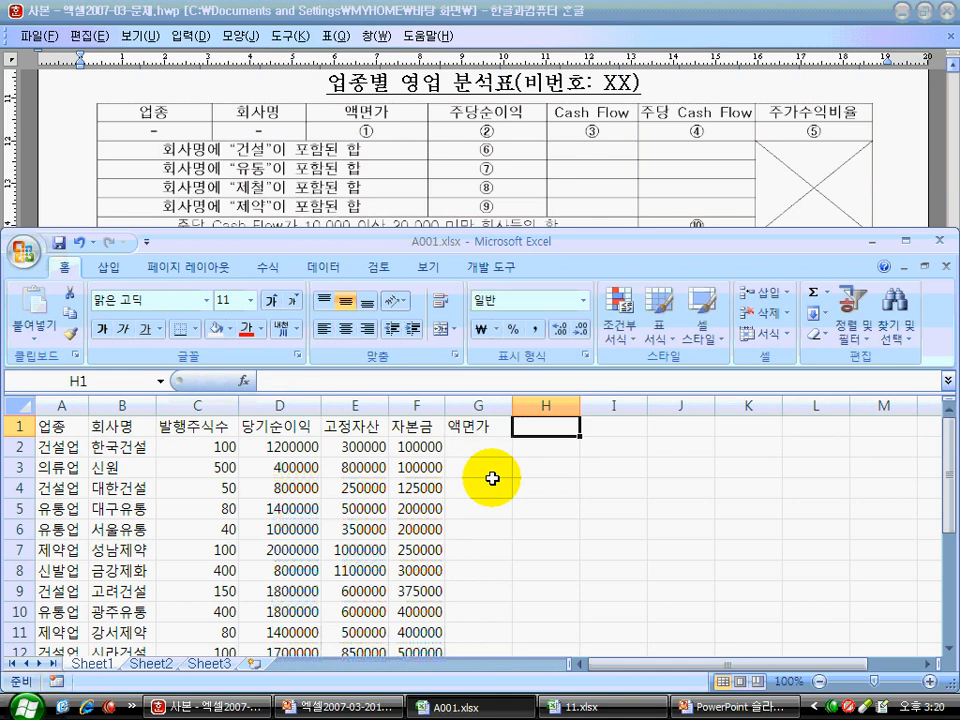
type("ㅈ당순이익")
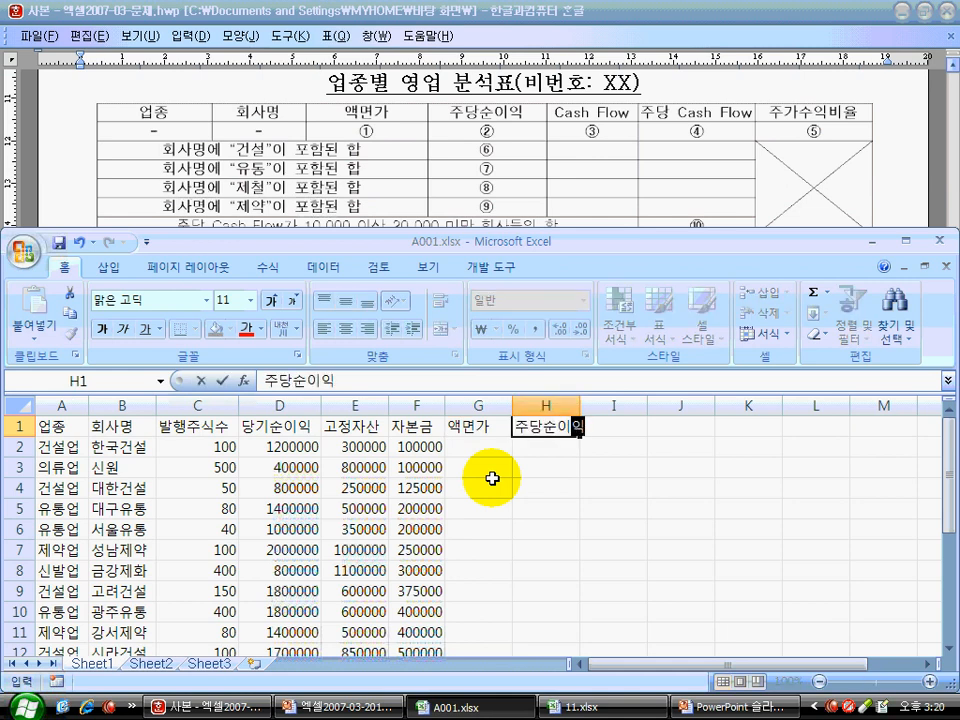
key("Tab")
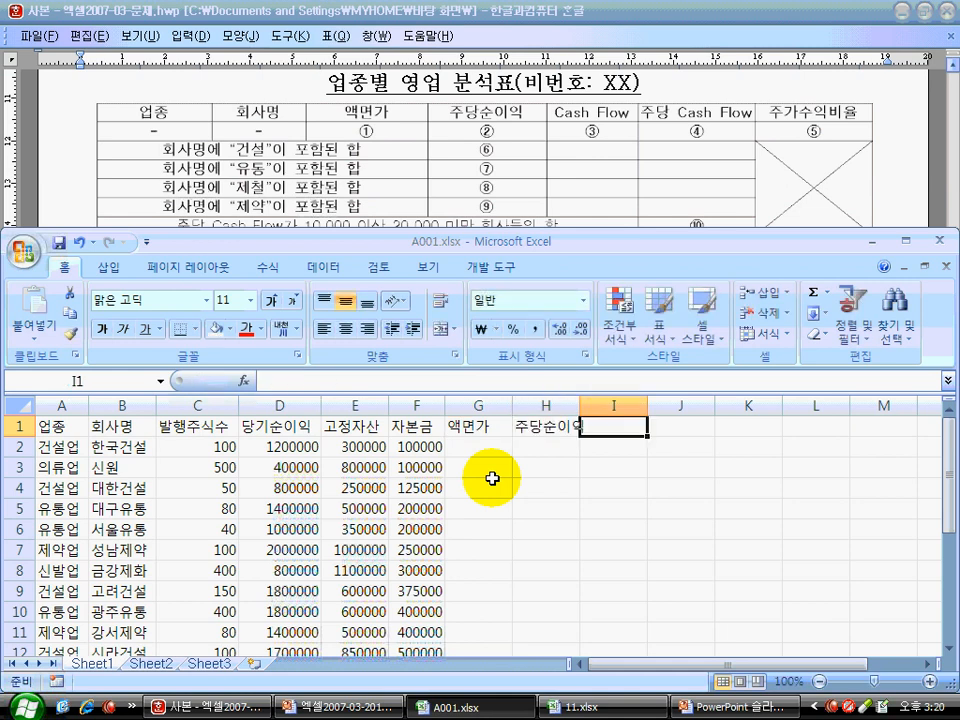
Enter the headings Cash Flow in I1, 주당 Cash Flow in J1 and 주가수익비율 in K1.
type("Cash F")
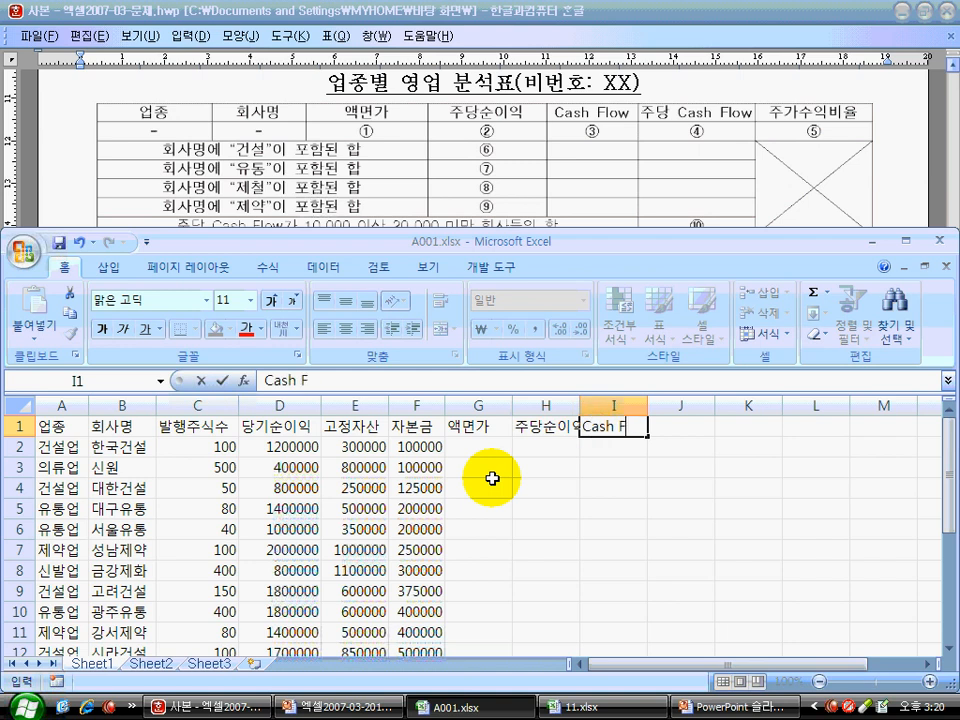
type("low")
key("Tab")
type("주당")
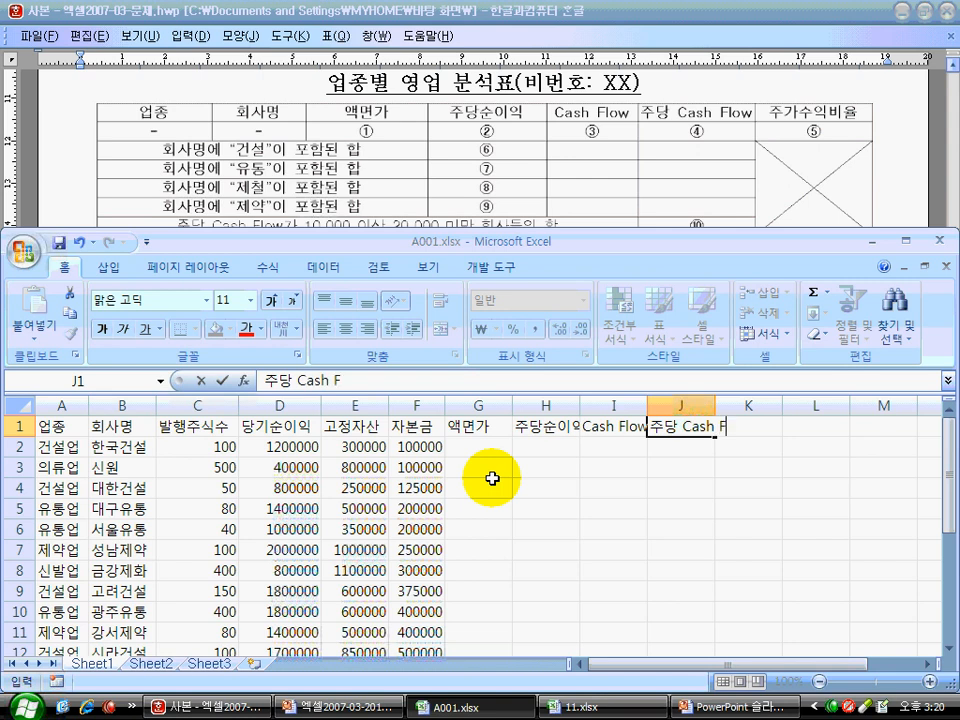
key("Tab")
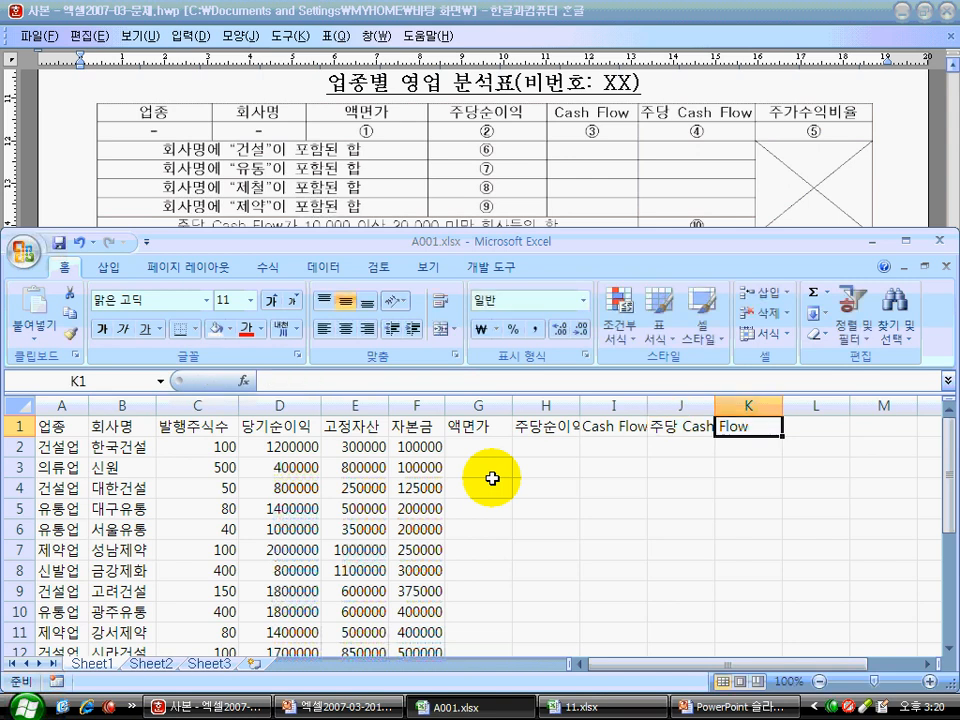
type("주가수")
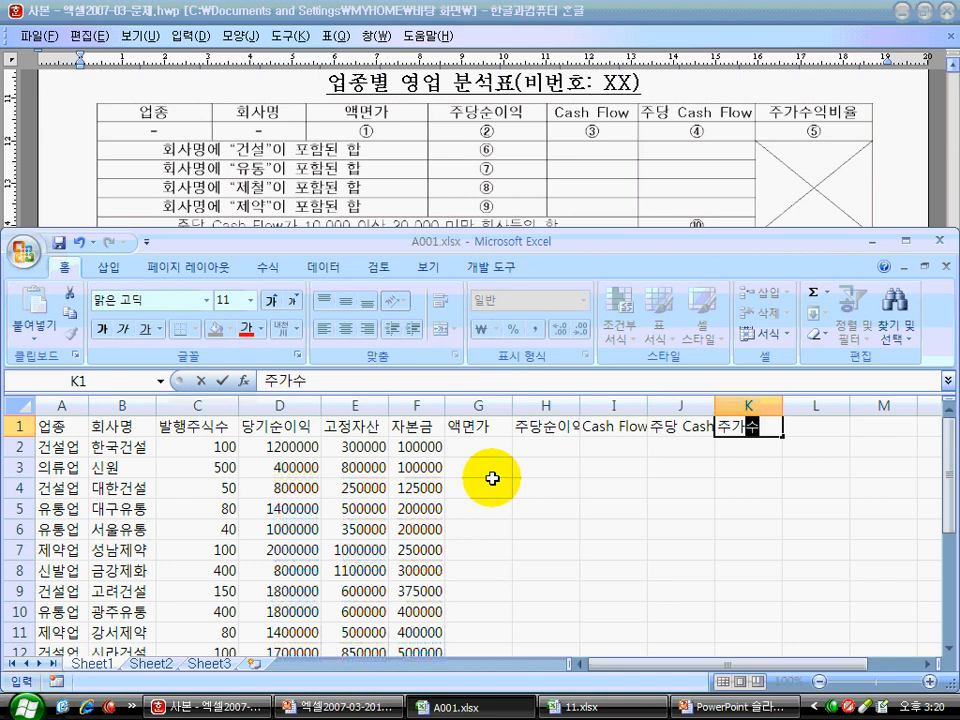
type("익비율")
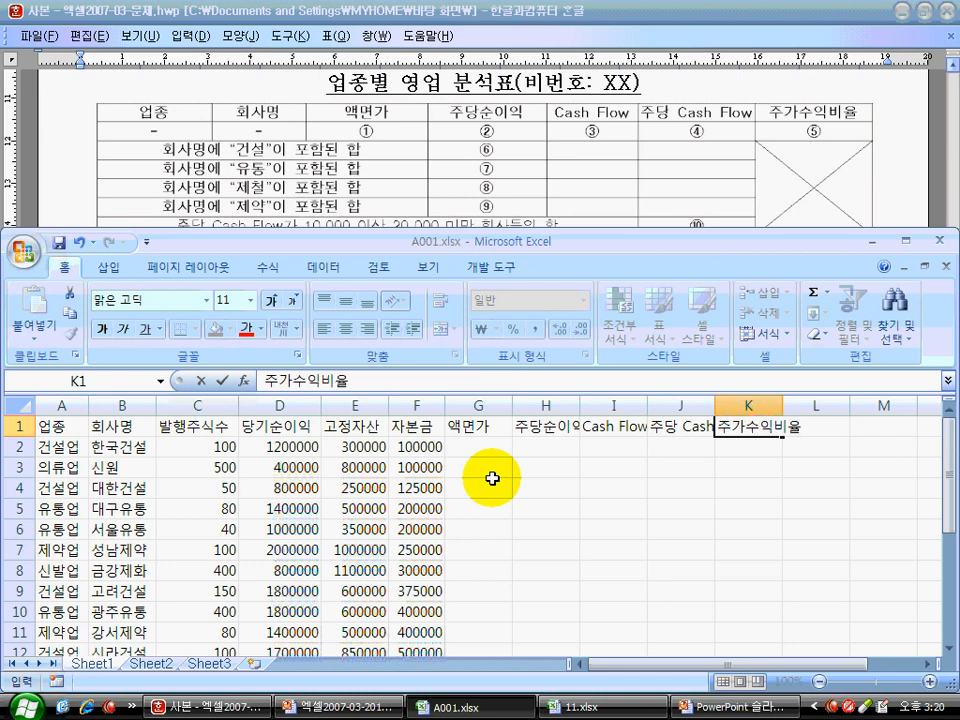
left_click(742, 551)
AutoFit the widths of columns G to K to their headings.
left_click(503, 404)
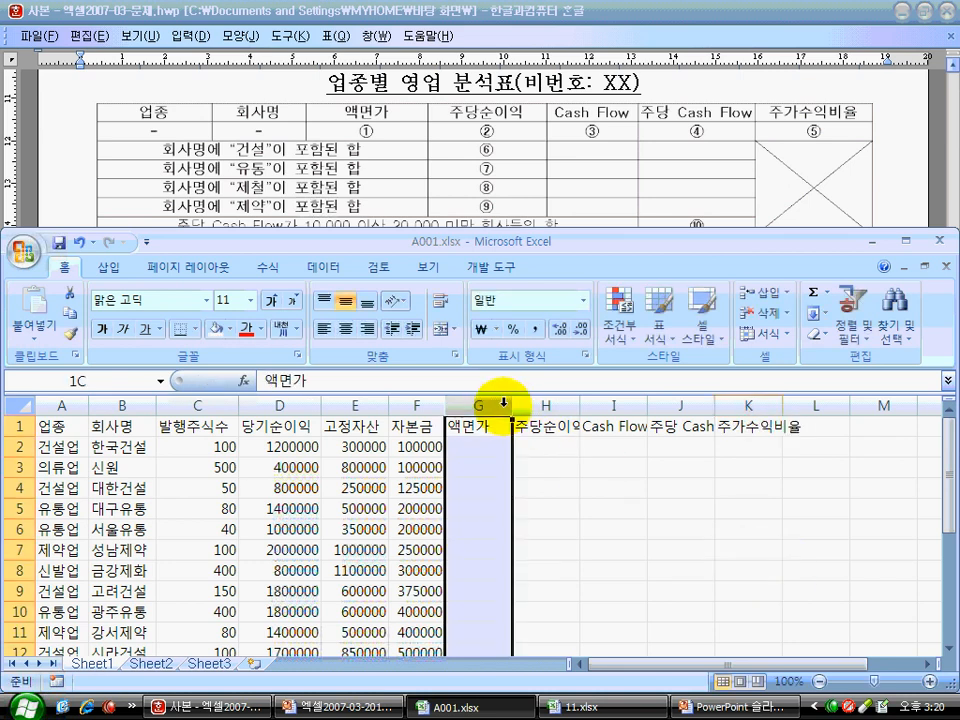
left_click_drag(503, 404, 746, 402)
double_click(714, 404)
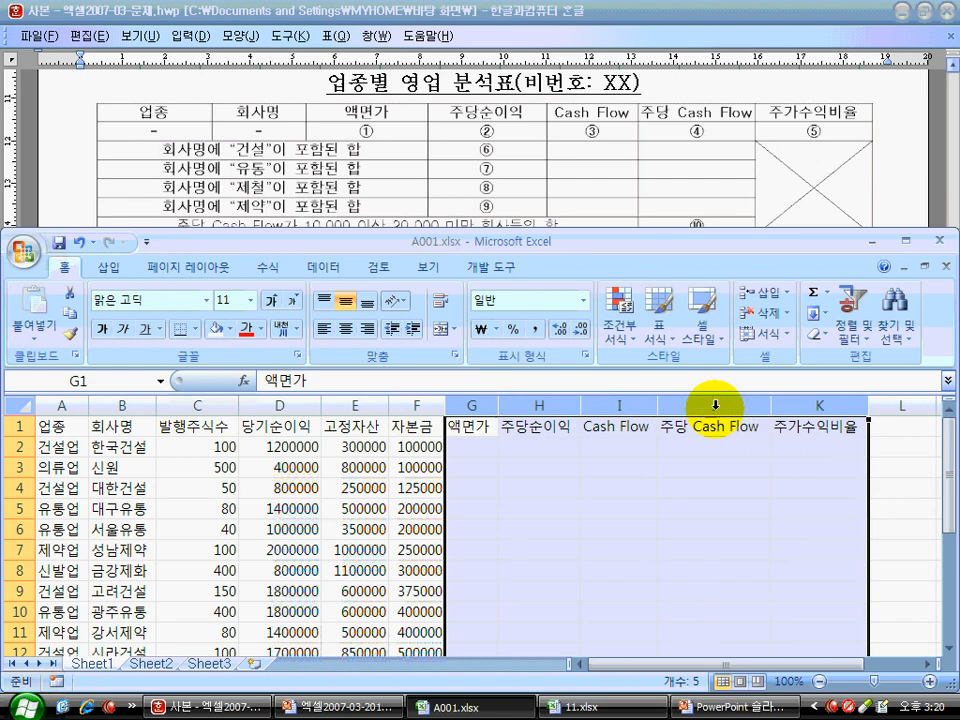
left_click(733, 527)
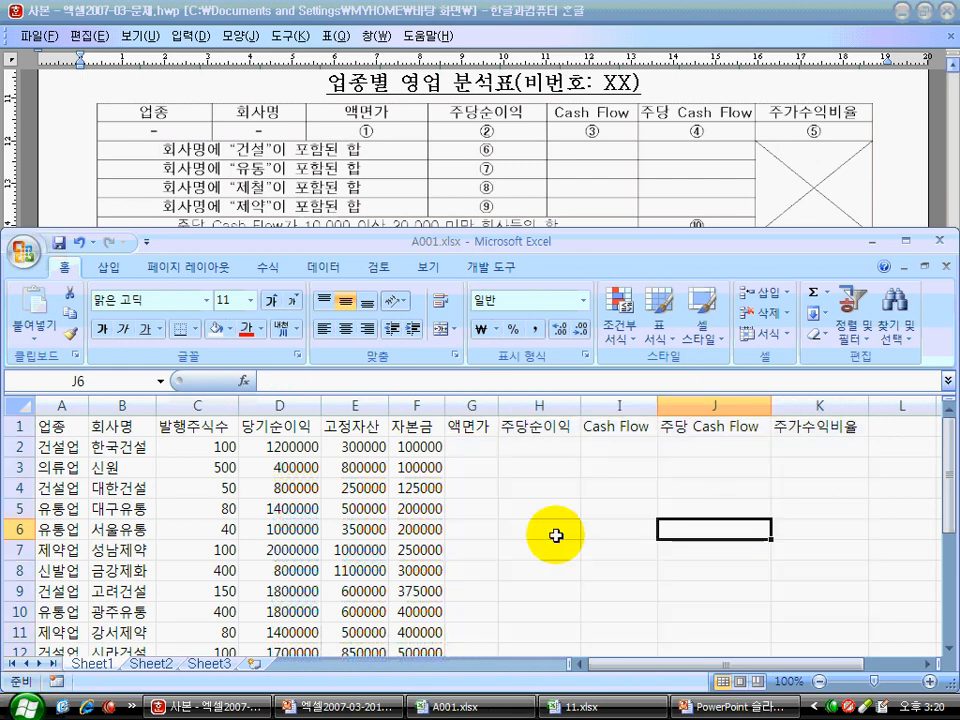
Insert a blank row above the heading row for the worksheet title.
left_click(16, 425)
right_click(16, 425)
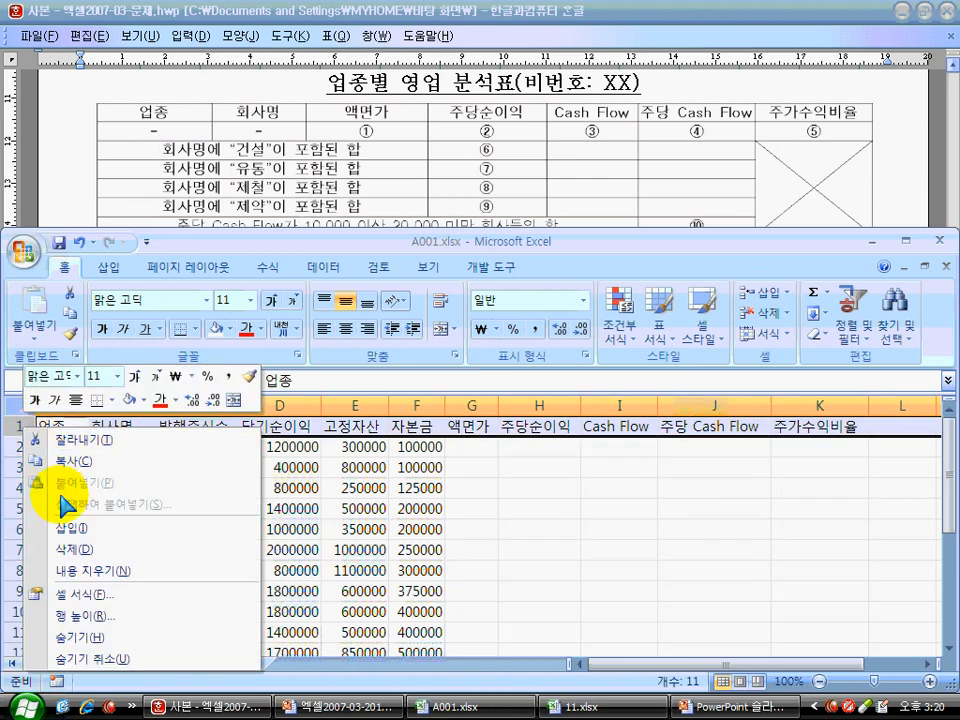
left_click(64, 527)
left_click(172, 533)
Enter the title 업종별 영업 분석표(비번호:A001) in cell A1.
left_click(70, 427)
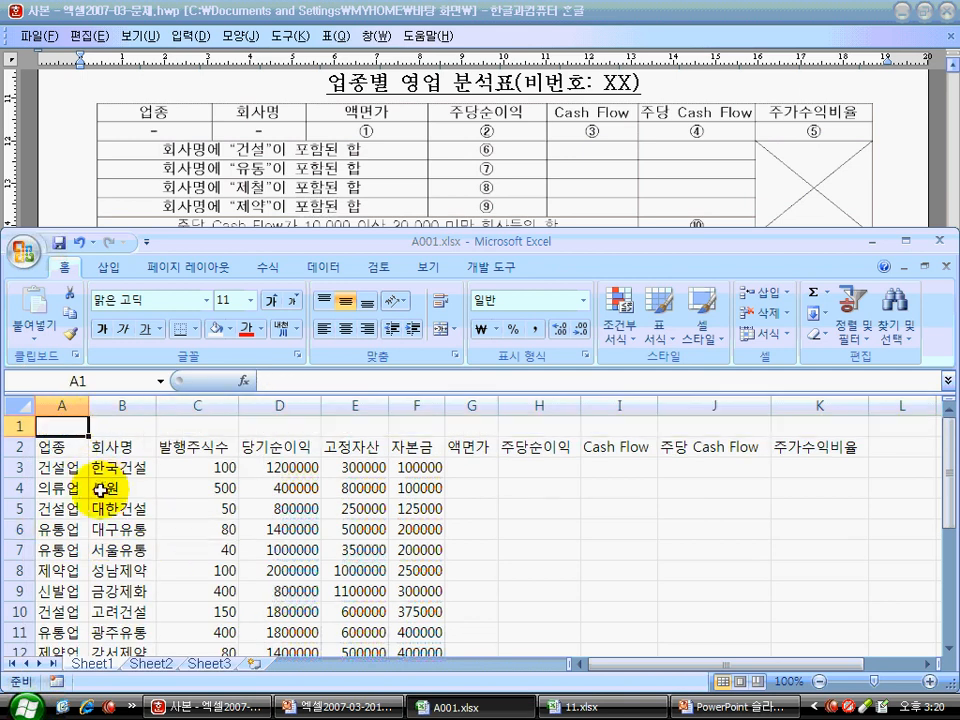
type("ㅇ")
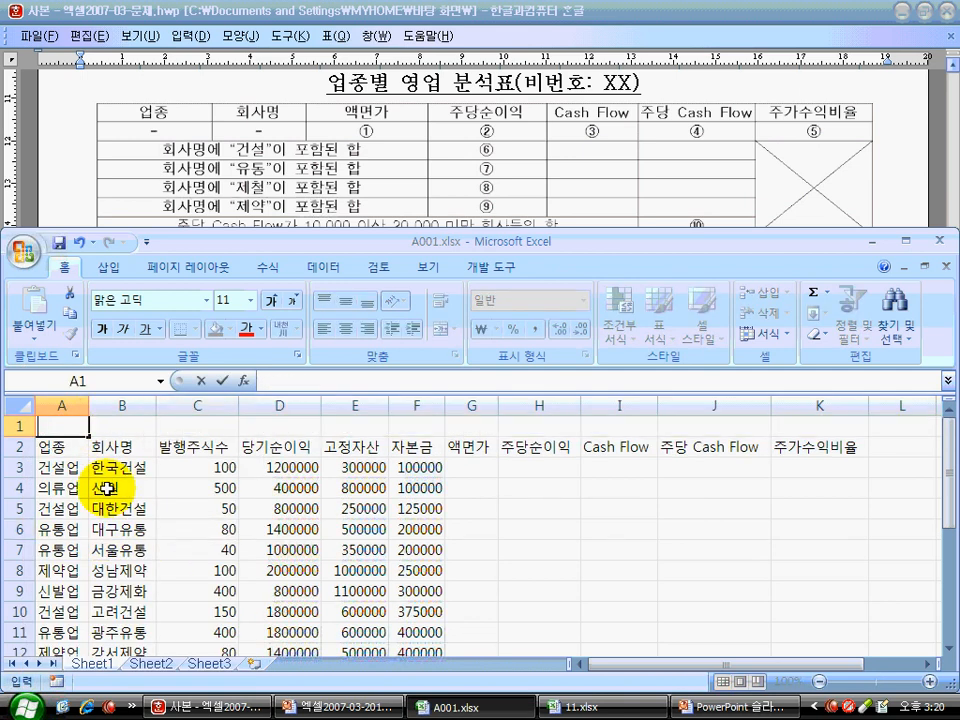
type("종ㅂ")
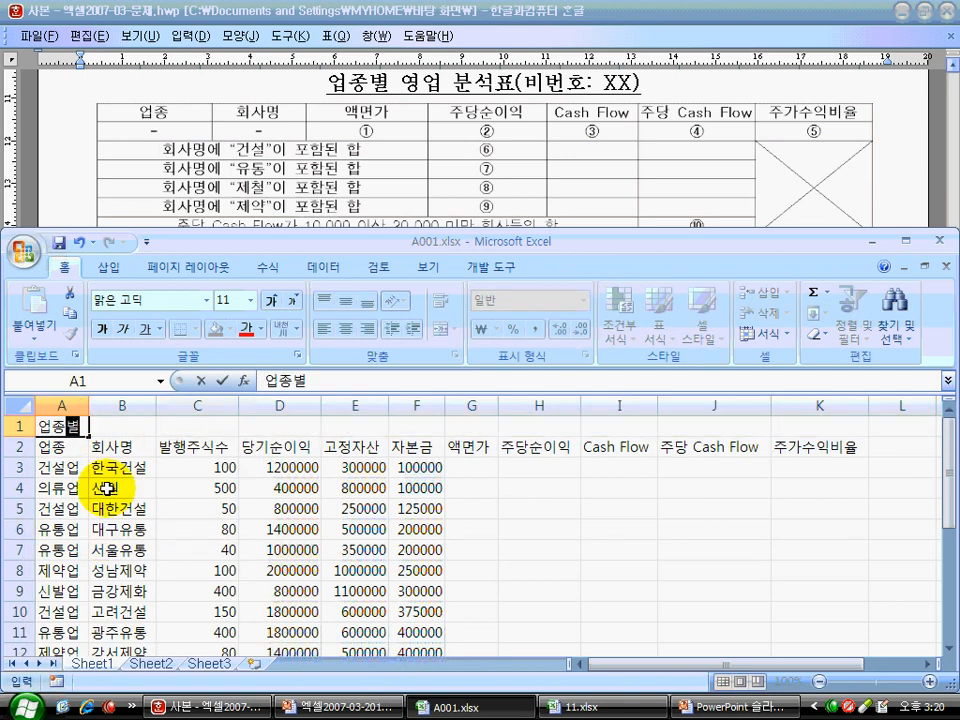
type("별 ㅇ영어")
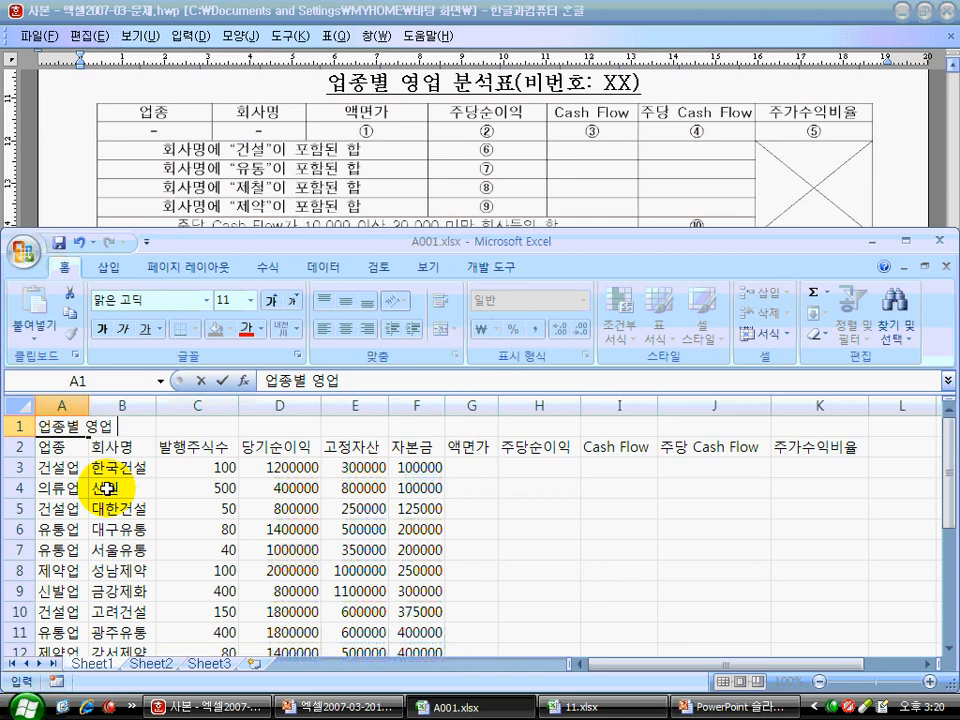
type("ㅂ 분석ㅍ")
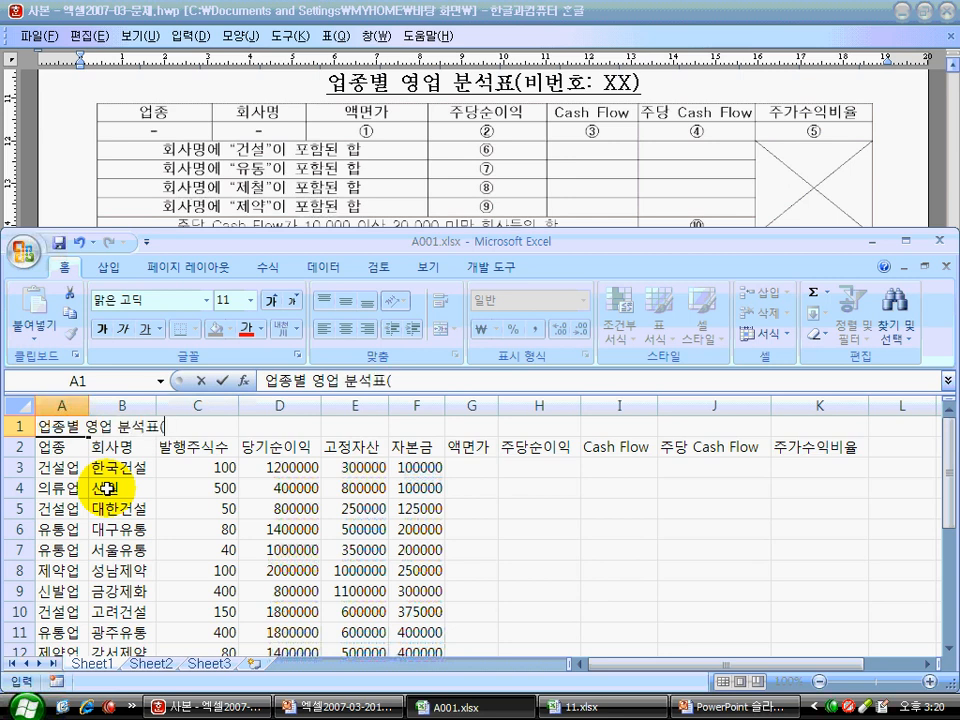
type("표(비버ㄴ호")
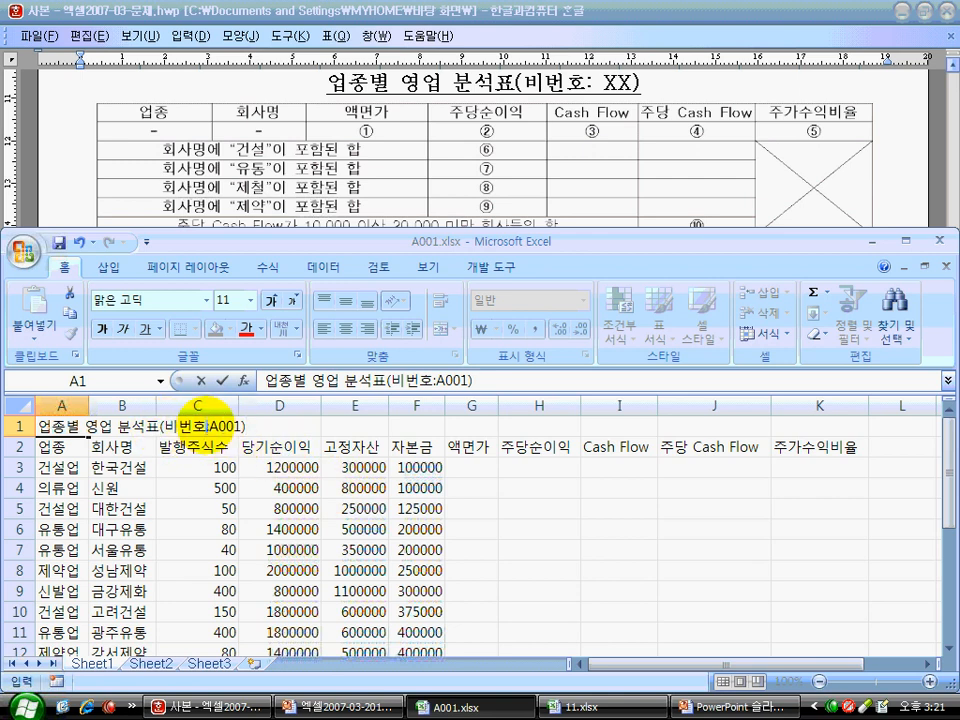
left_click(208, 424)
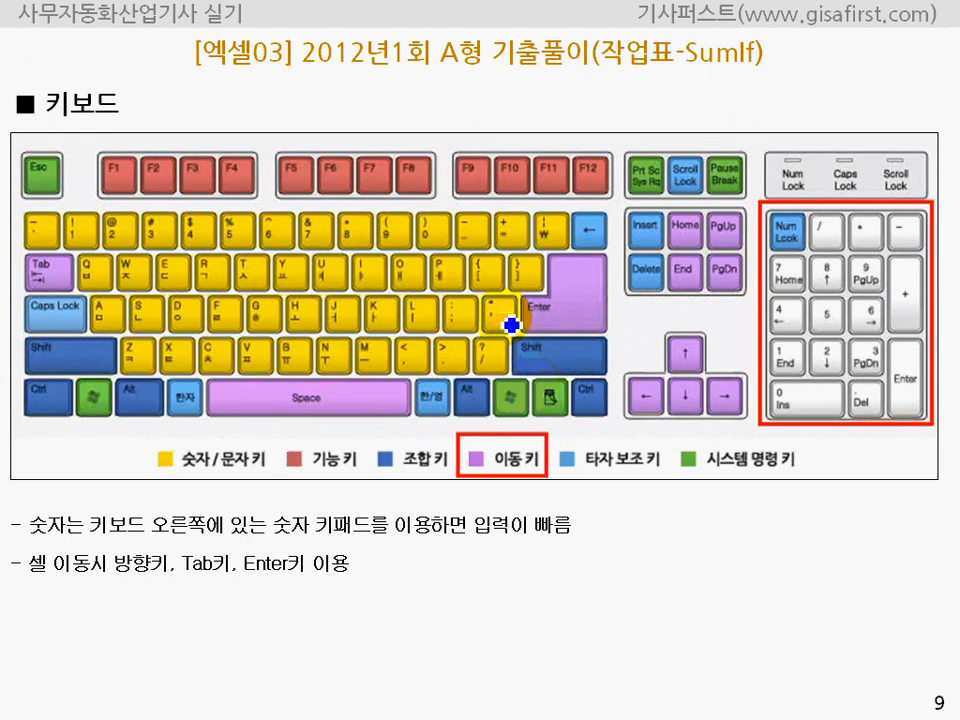
mouse_move(604, 334)
left_mouse_down()
mouse_move(628, 275)
mouse_move(540, 326)
mouse_move(491, 311)
mouse_move(462, 318)
mouse_move(469, 300)
mouse_move(476, 332)
left_mouse_up()
key("e")
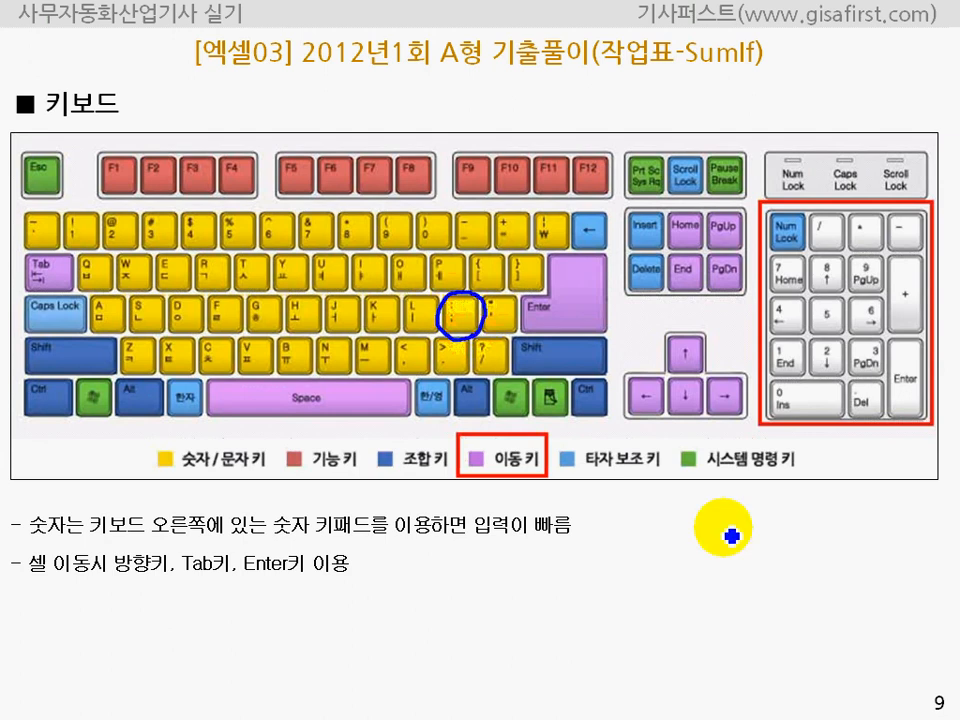
left_click(665, 504)
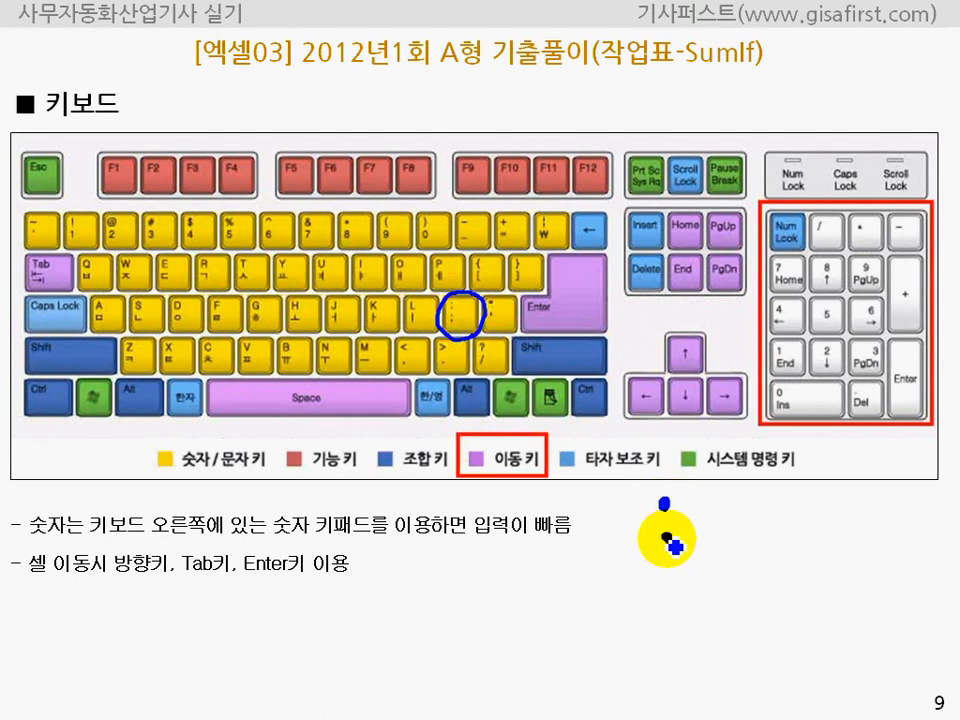
left_click(667, 537)
left_click(673, 590)
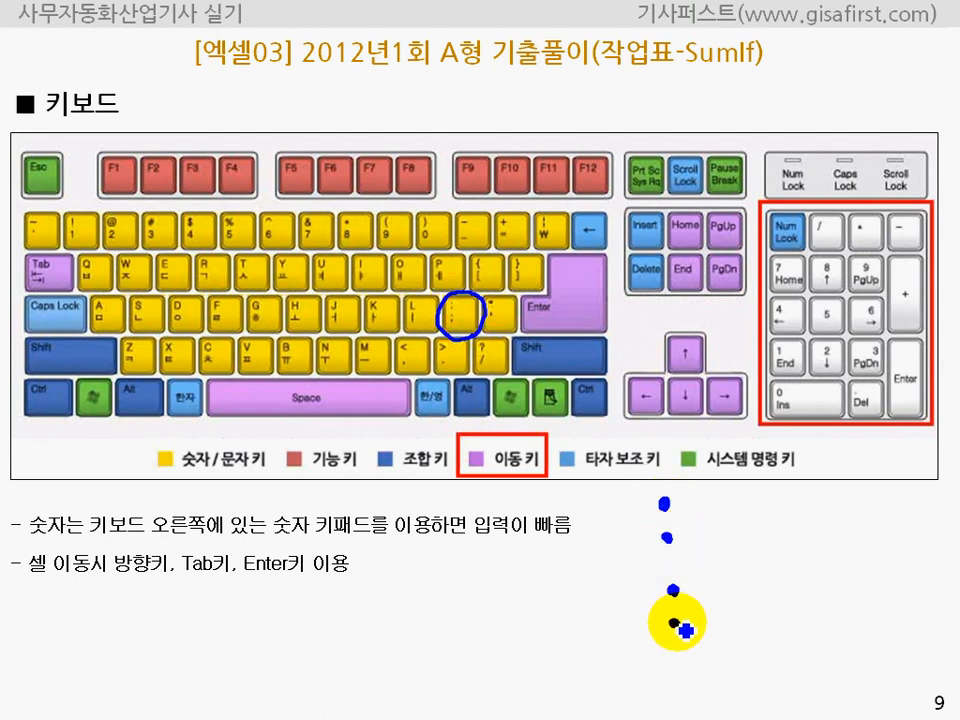
left_click_drag(674, 623, 670, 642)
mouse_move(656, 572)
left_mouse_down()
mouse_move(653, 654)
mouse_move(699, 570)
left_mouse_up()
left_click_drag(696, 572, 695, 655)
left_click_drag(650, 480, 648, 552)
left_click_drag(649, 477, 692, 476)
left_click_drag(690, 478, 689, 548)
left_click_drag(650, 552, 695, 551)
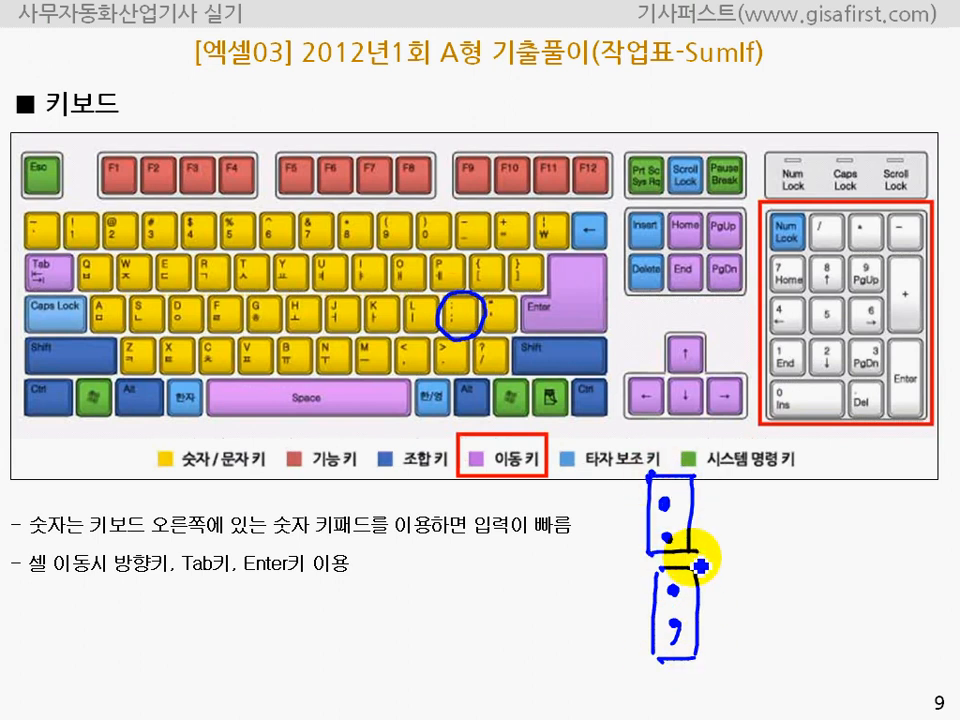